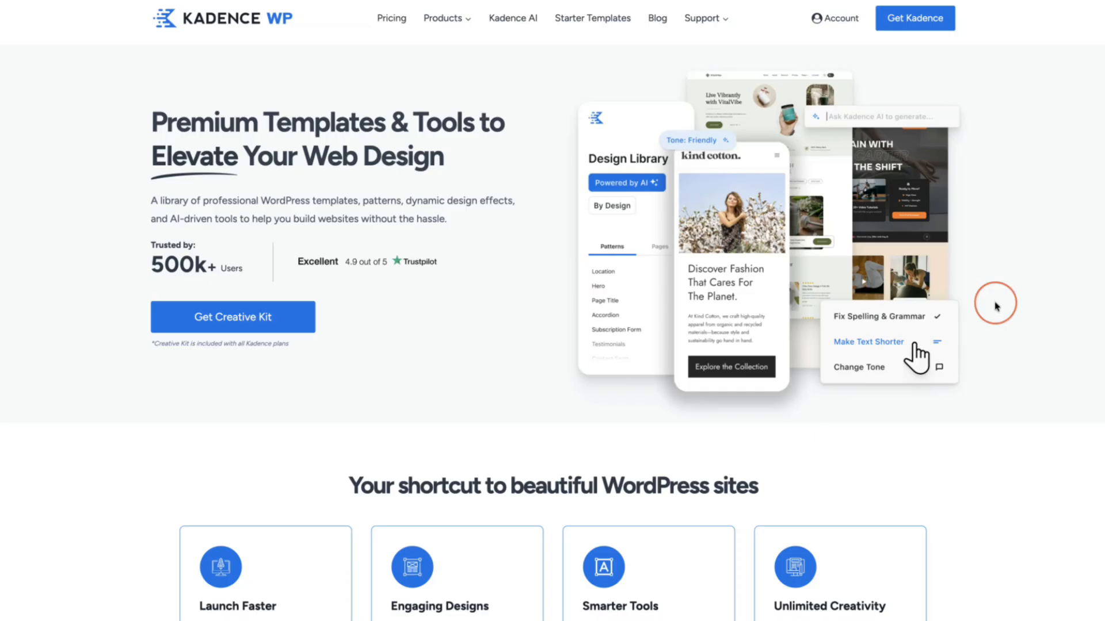
Step: Look through the Kadence product page, covering premium templates, AI-powered tools, the Scrolling Marquee Block and premium patterns
scroll(996, 305, "down", 10)
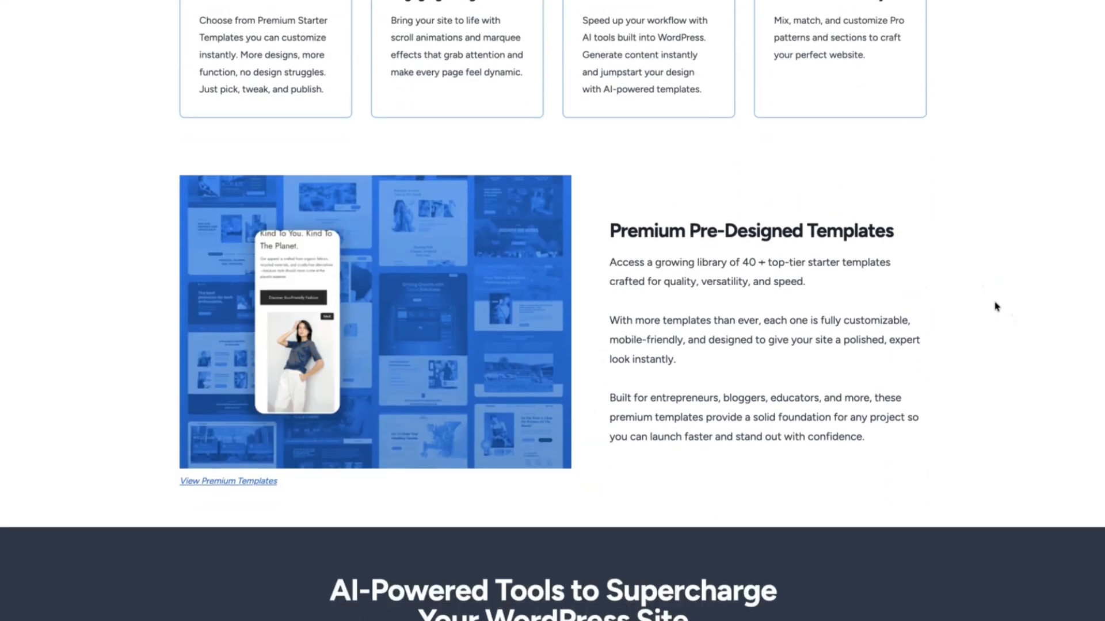
scroll(996, 307, "down", 7)
scroll(996, 307, "down", 5)
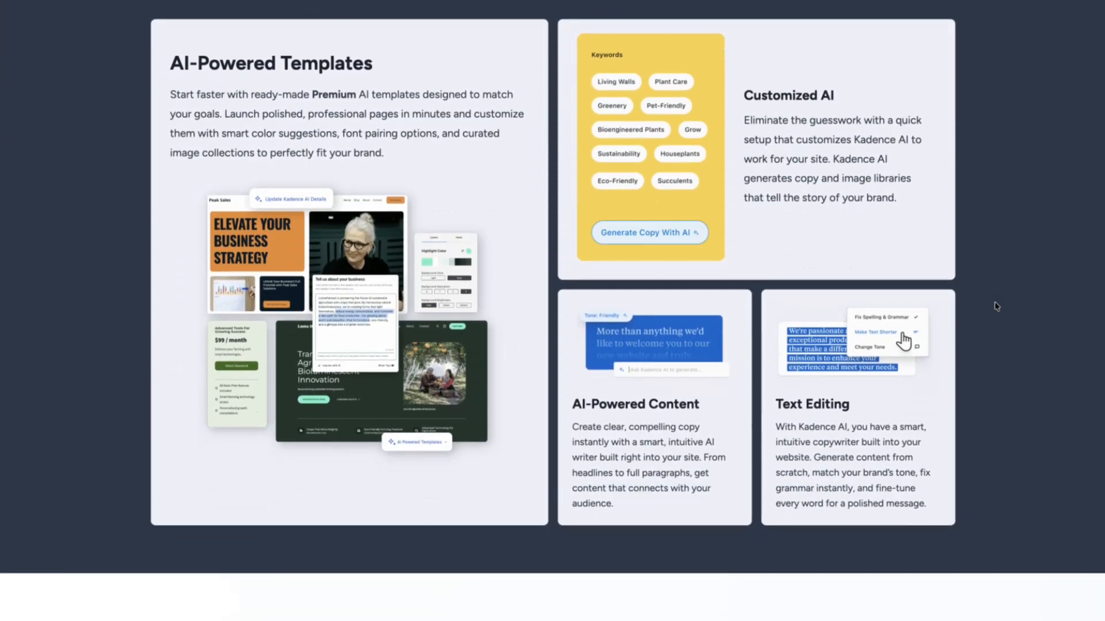
scroll(996, 306, "down", 6)
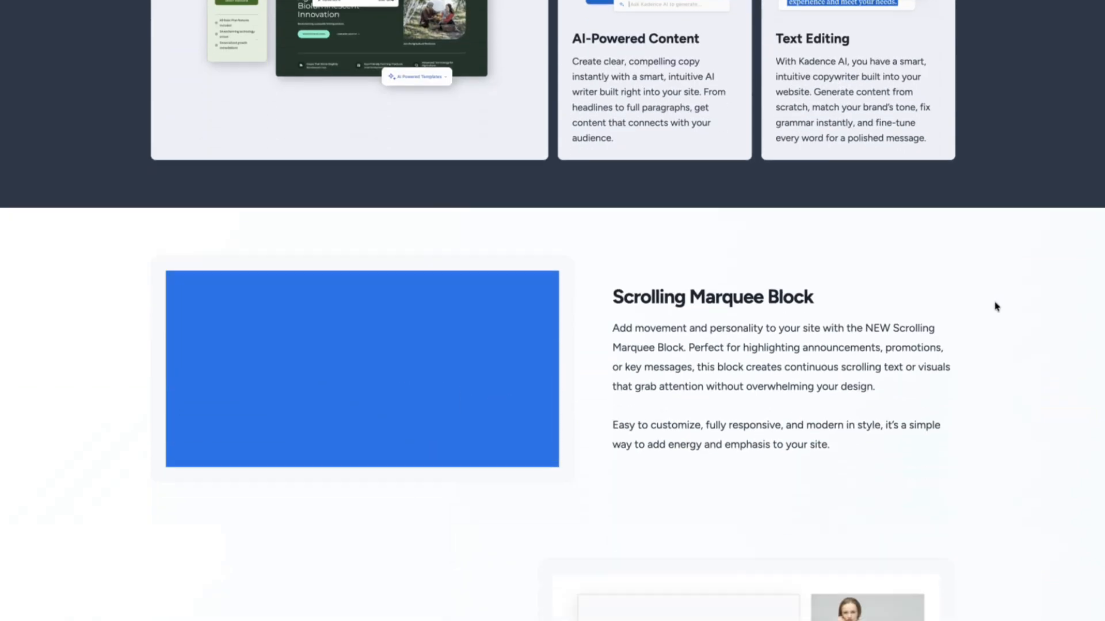
scroll(996, 307, "down", 6)
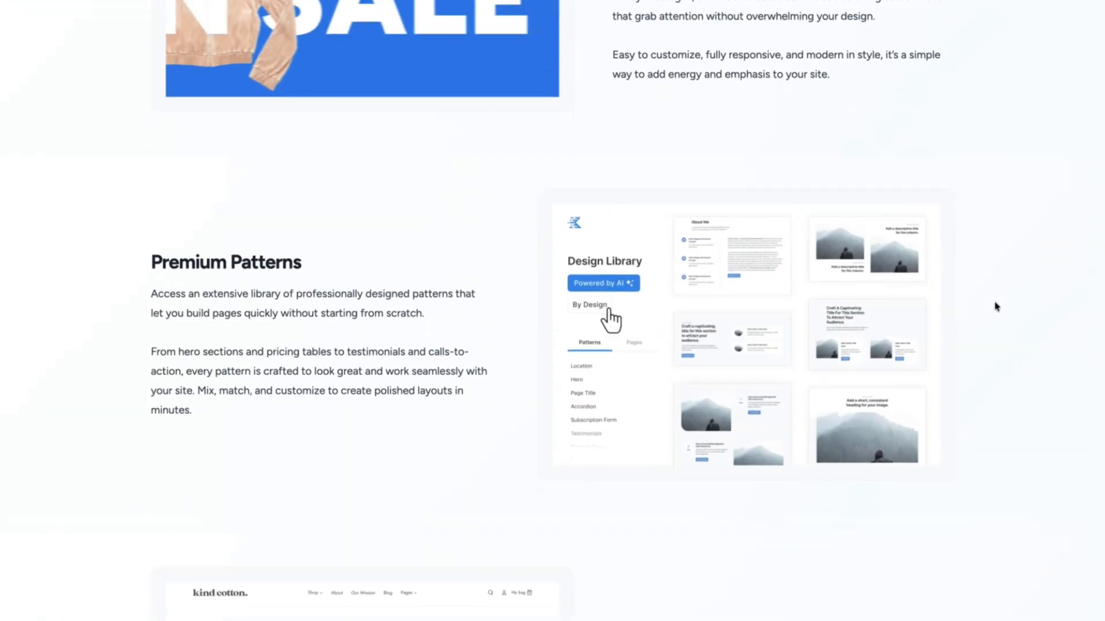
scroll(996, 307, "down", 7)
scroll(996, 307, "down", 5)
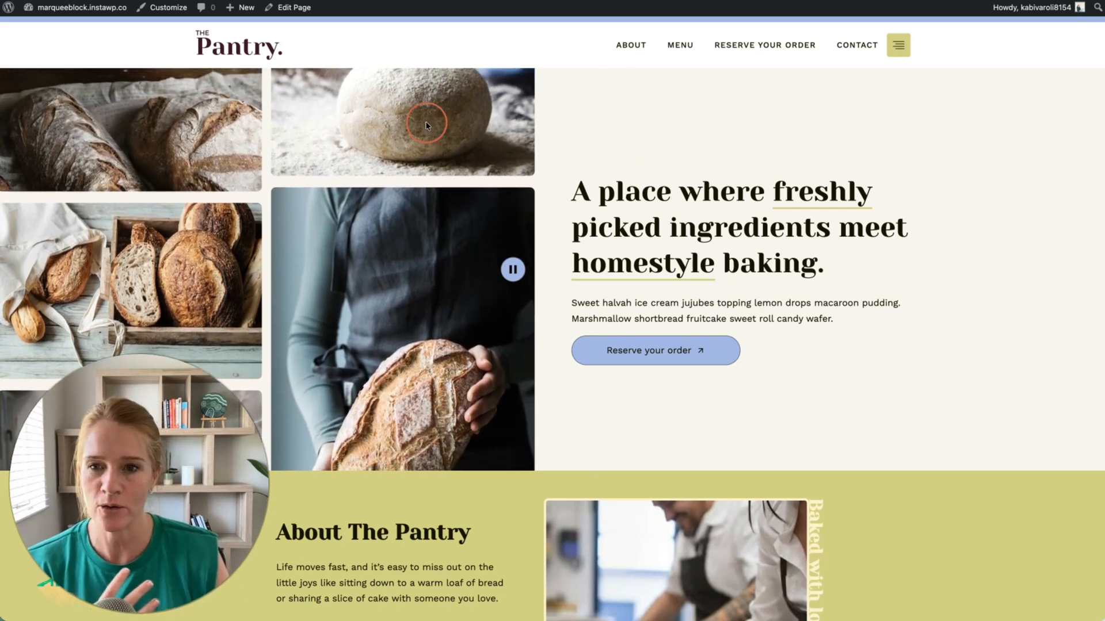
Step: Look through The Pantry homepage, examining its image and text marquees, the menu section and the order section
scroll(661, 265, "down", 3)
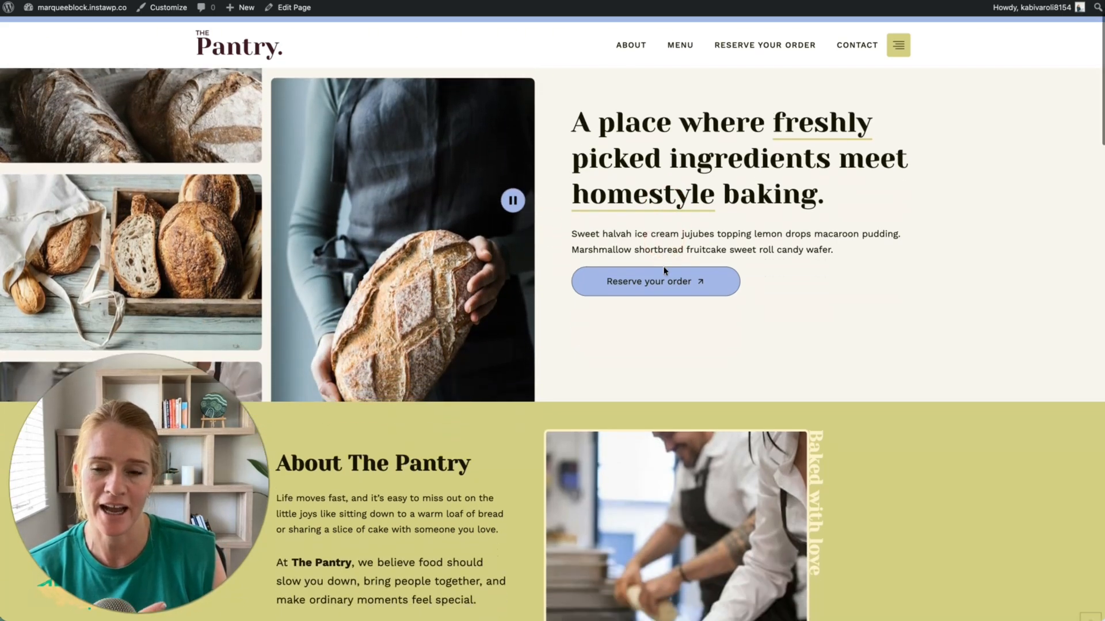
scroll(663, 271, "up", 3)
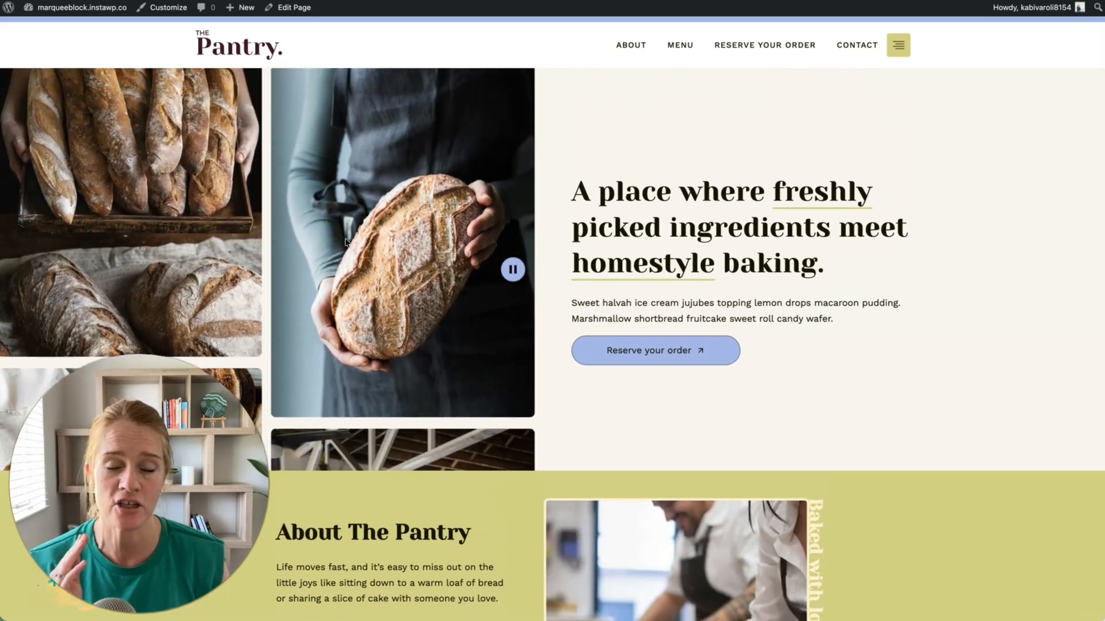
left_click(727, 350)
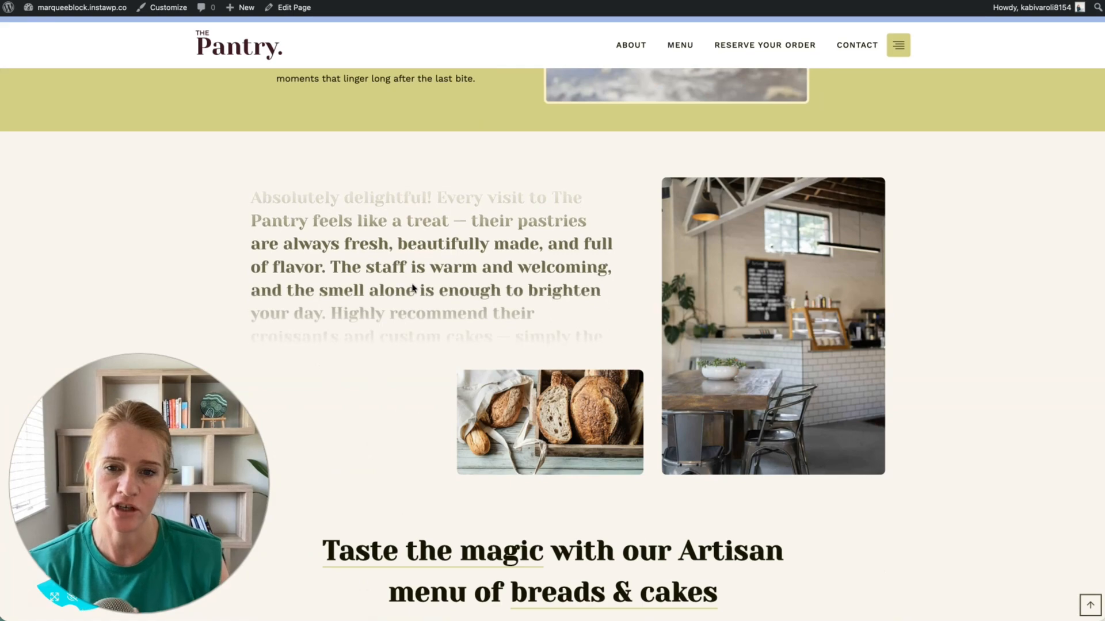
scroll(413, 288, "down", 14)
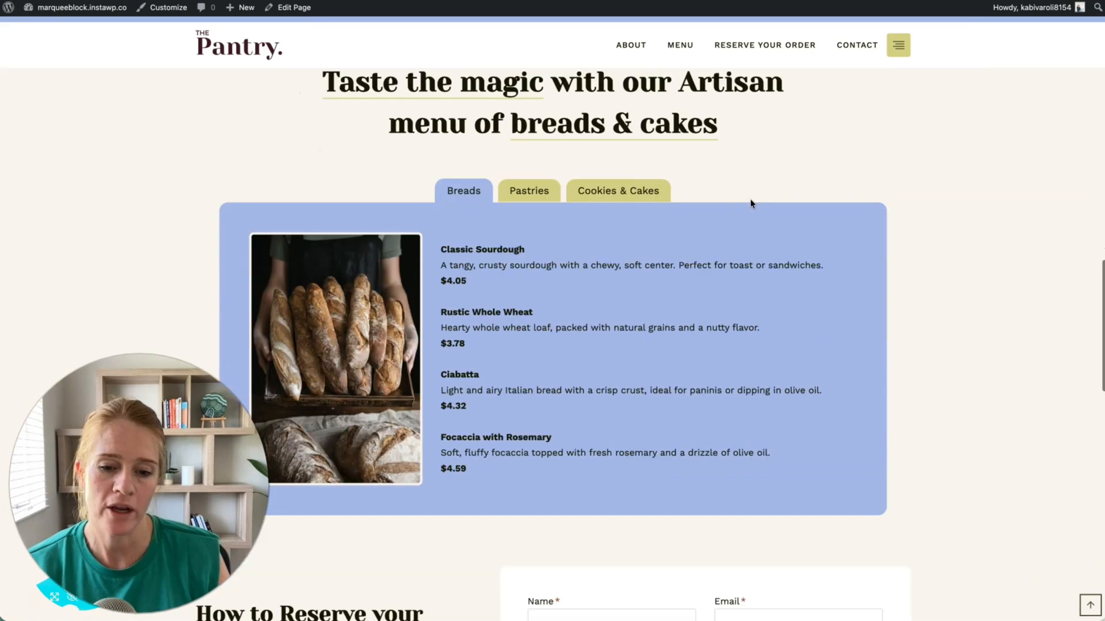
scroll(751, 205, "down", 10)
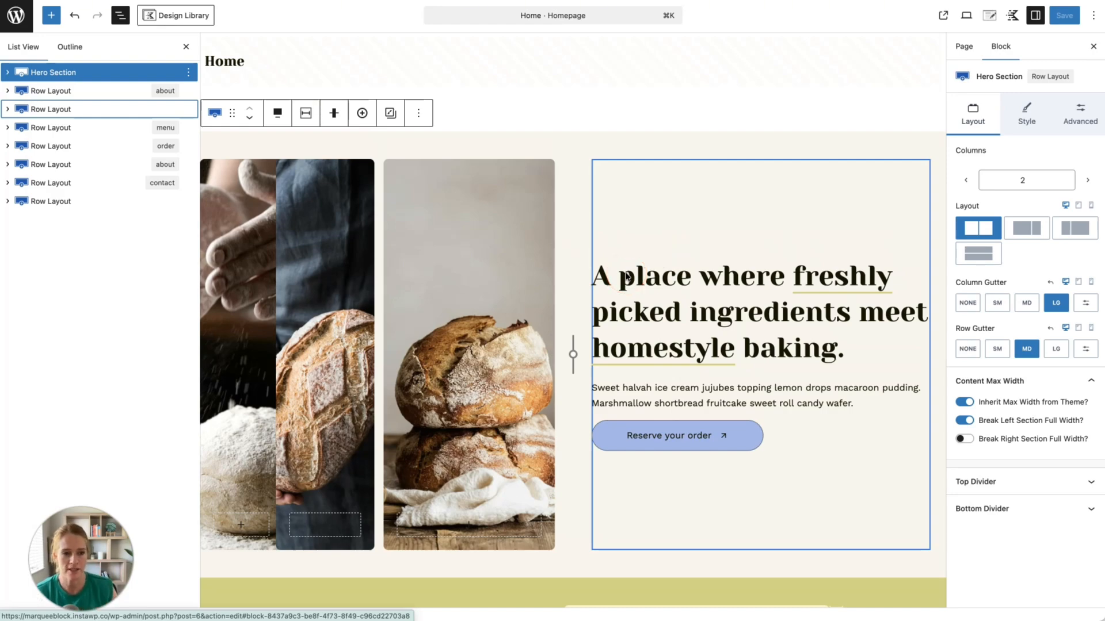
Step: Add an empty paragraph block between the FAQs row and the contact footer row of the homepage
scroll(630, 294, "down", 20)
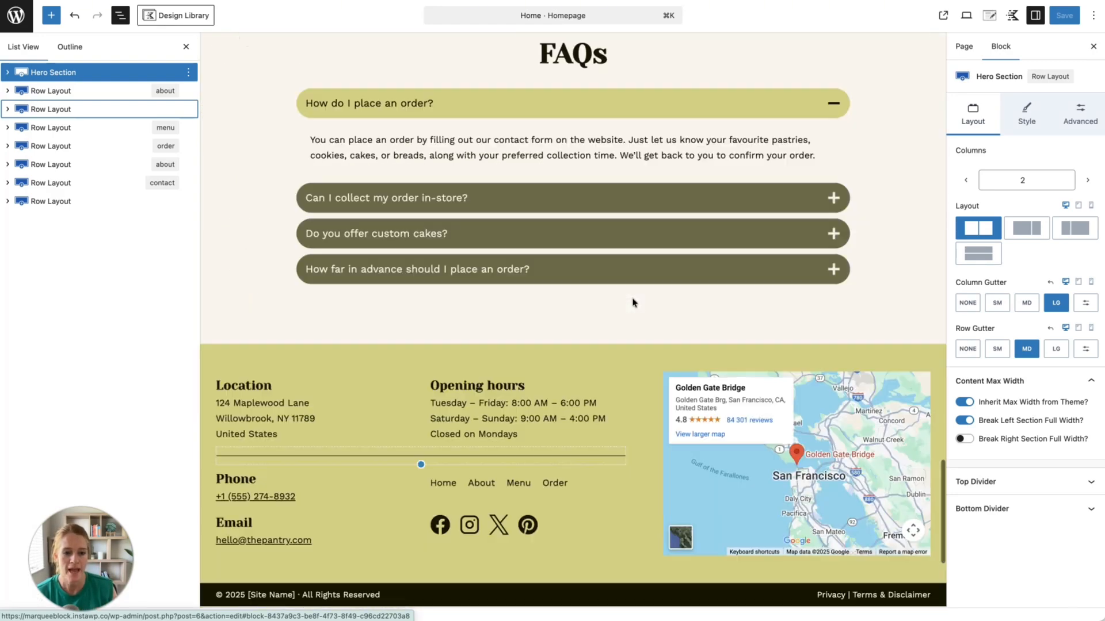
scroll(633, 302, "down", 3)
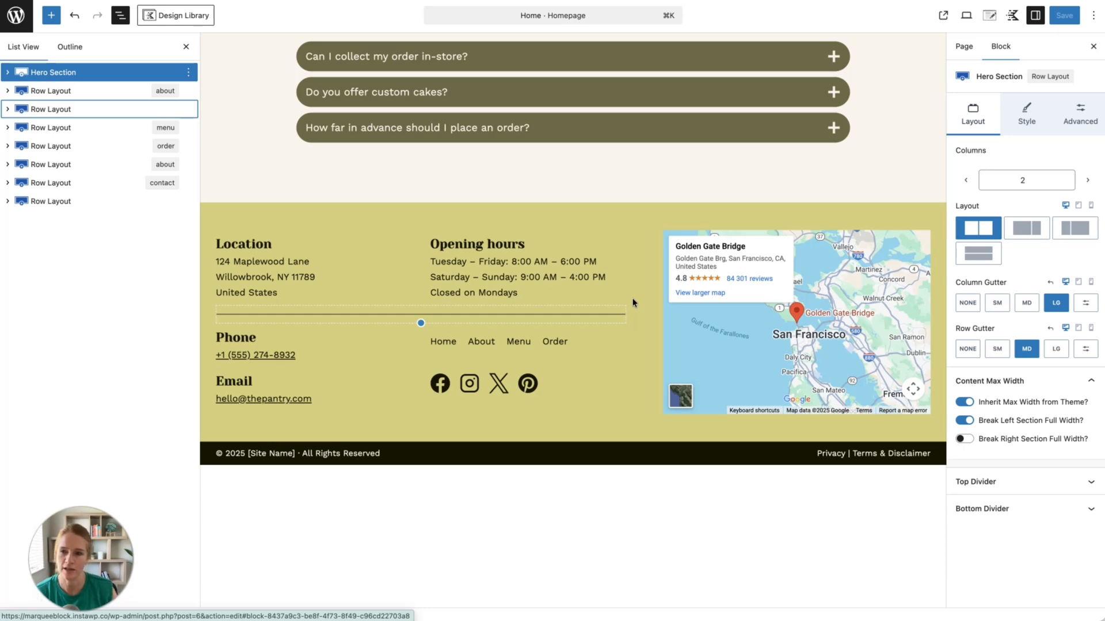
left_click(603, 194)
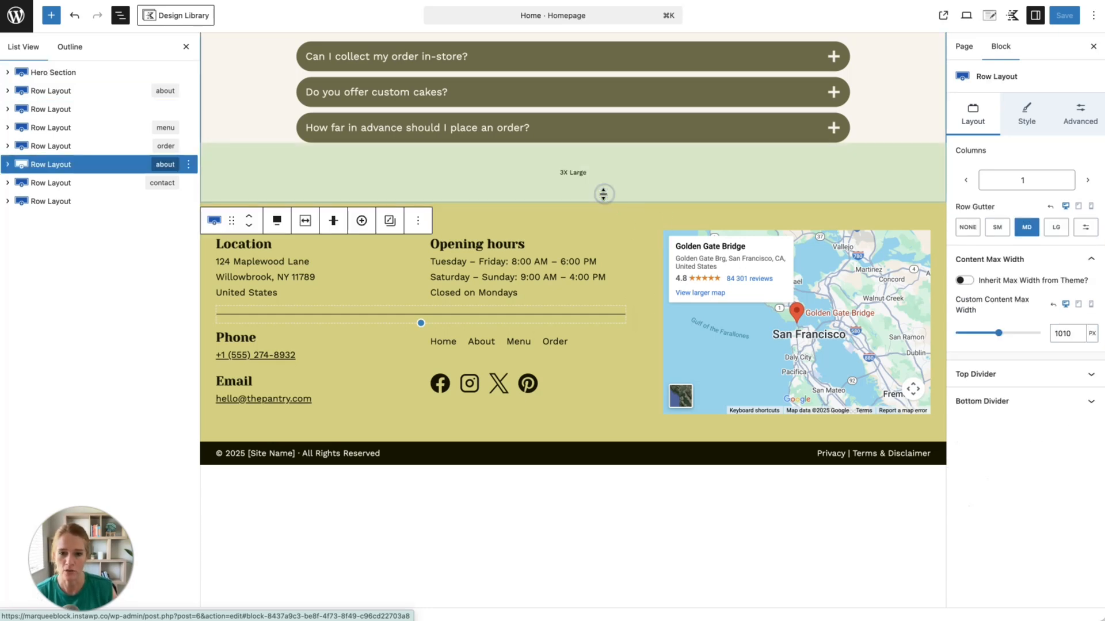
key("Return")
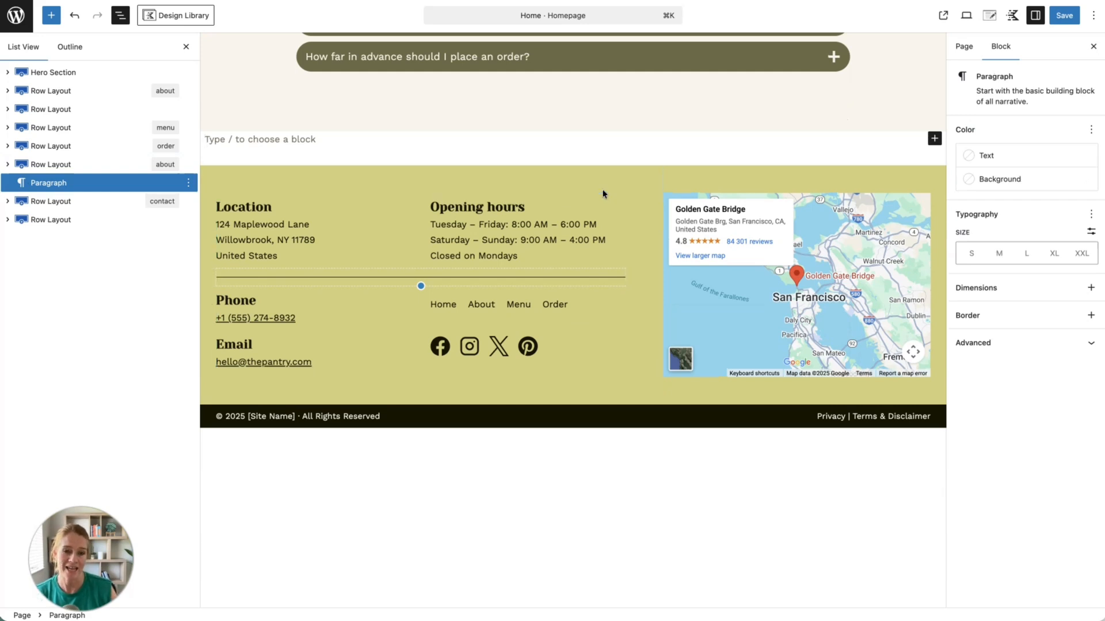
Step: Turn the empty paragraph above the contact footer into a Marquee (Adv) block
left_click(599, 140)
left_click(934, 140)
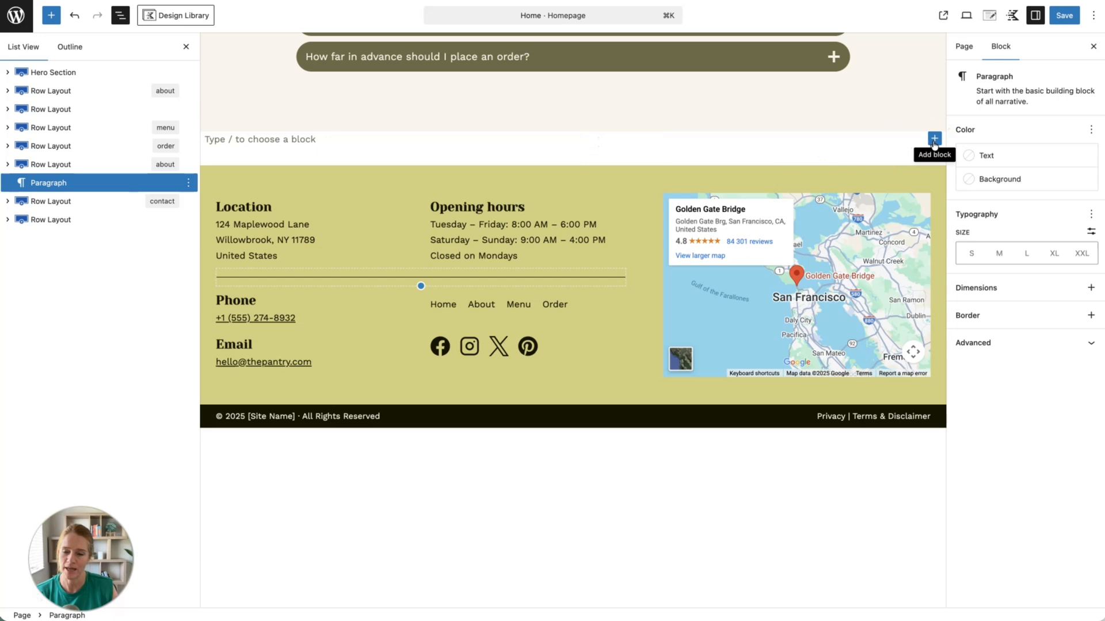
left_click(52, 17)
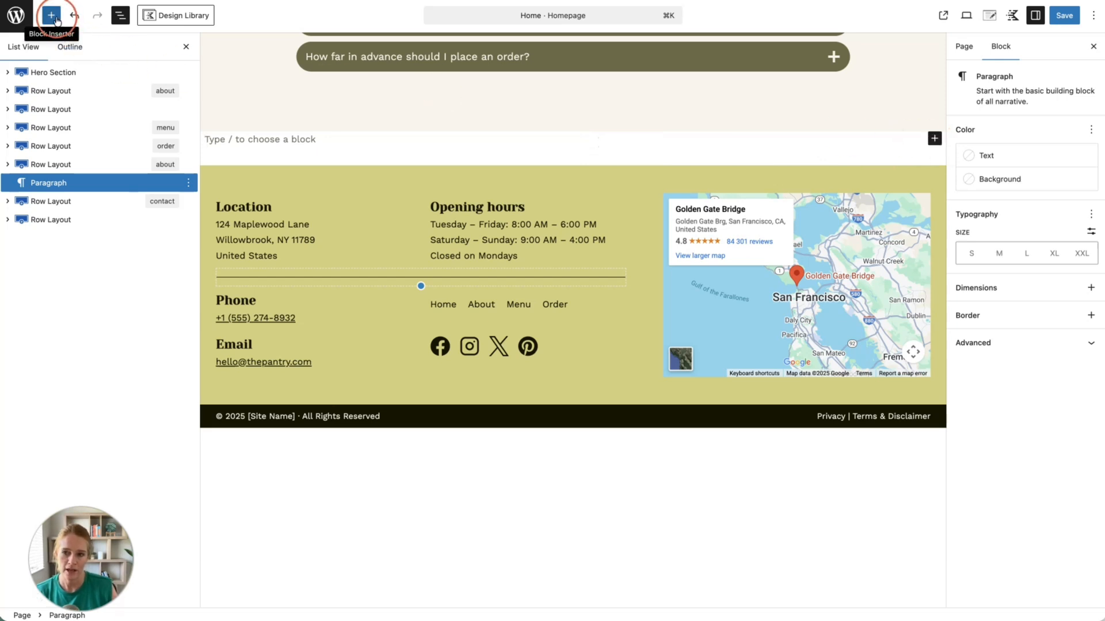
left_click(224, 134)
type("/marquee")
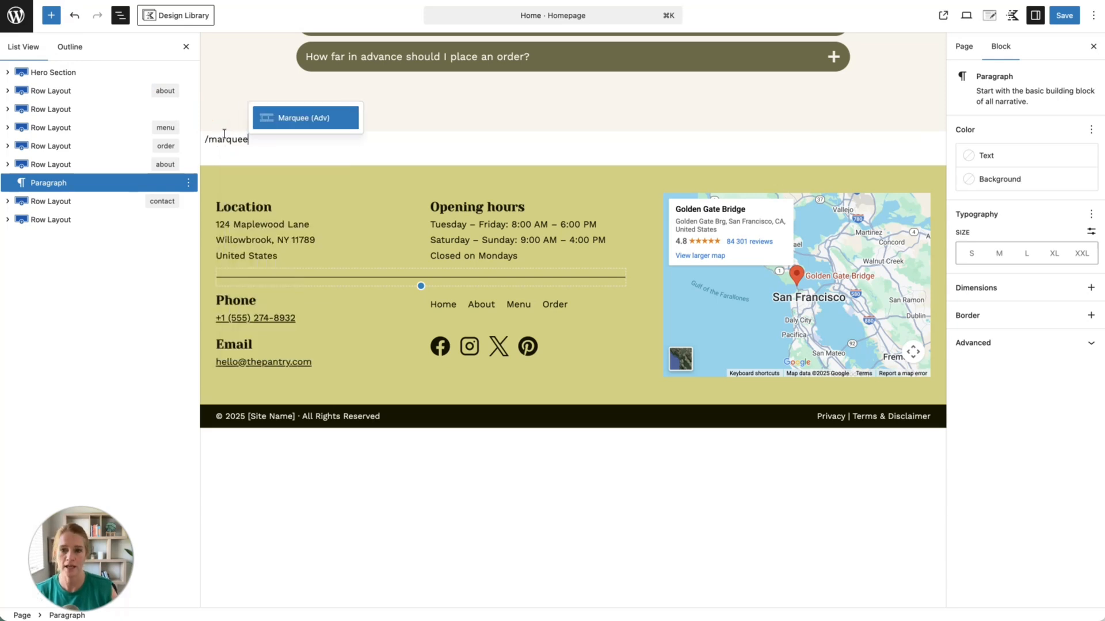
left_click(301, 123)
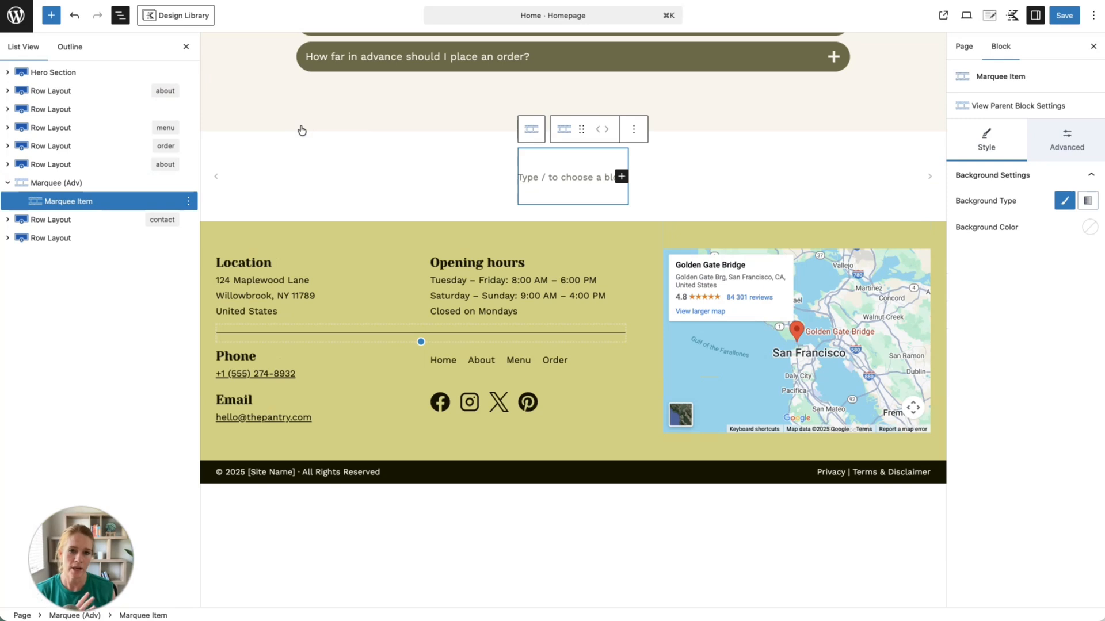
Step: Review the Marquee (Adv) block's general, style and advanced settings, including orientation, scroll speed, fade edges and spacing
left_click(129, 183)
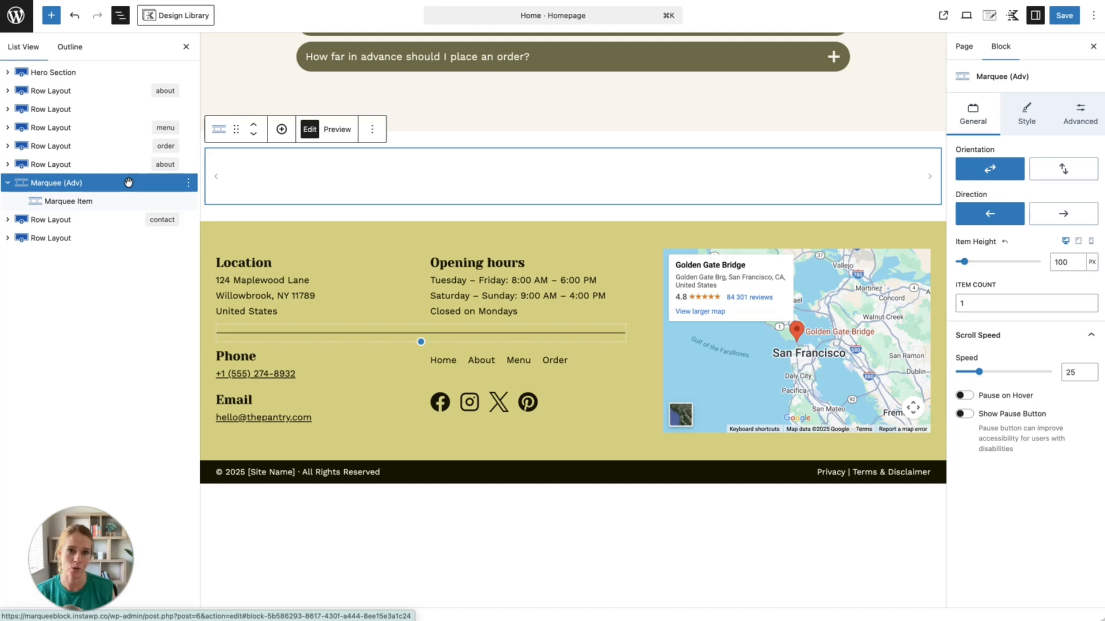
left_click(1015, 184)
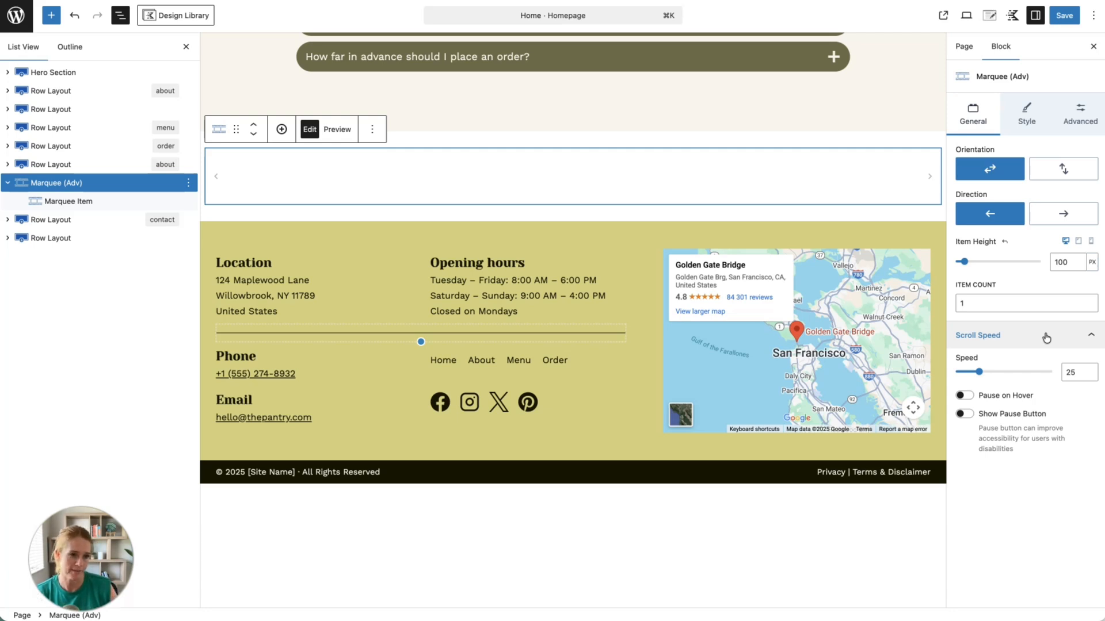
left_click(1024, 122)
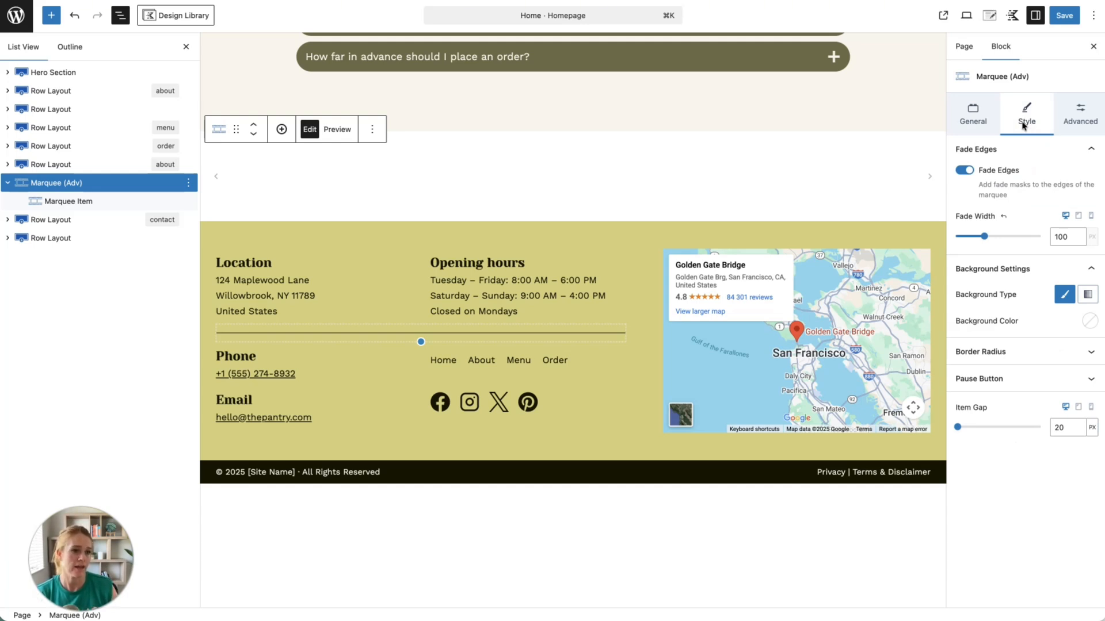
left_click(1073, 120)
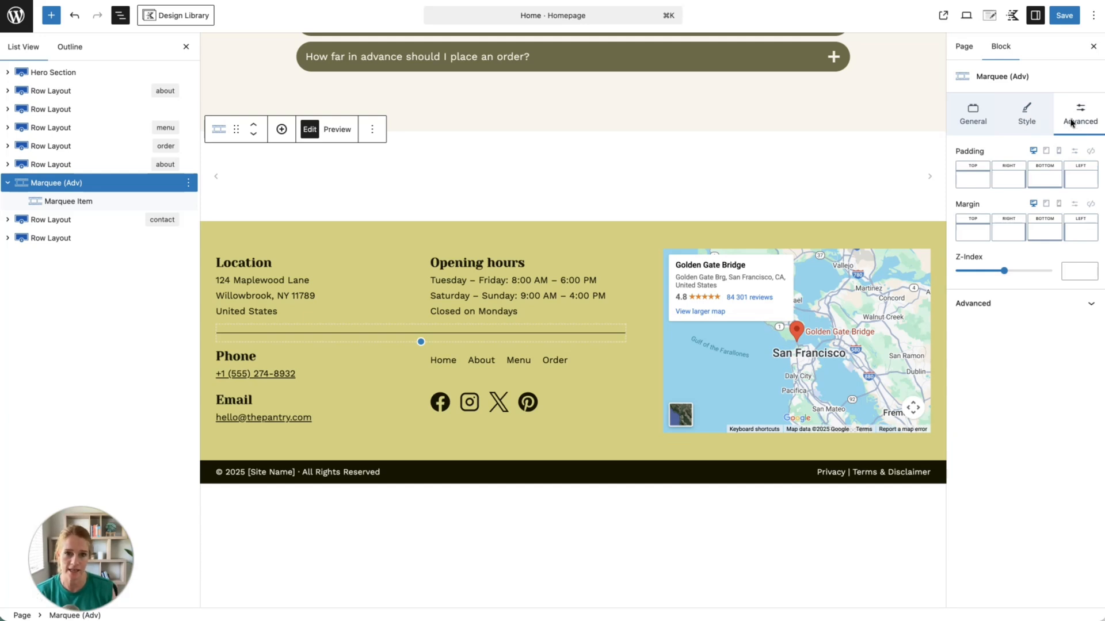
Step: Insert a Text (Adv) block in the first marquee item and enter the text "Freshly baked bread daily"
left_click(109, 198)
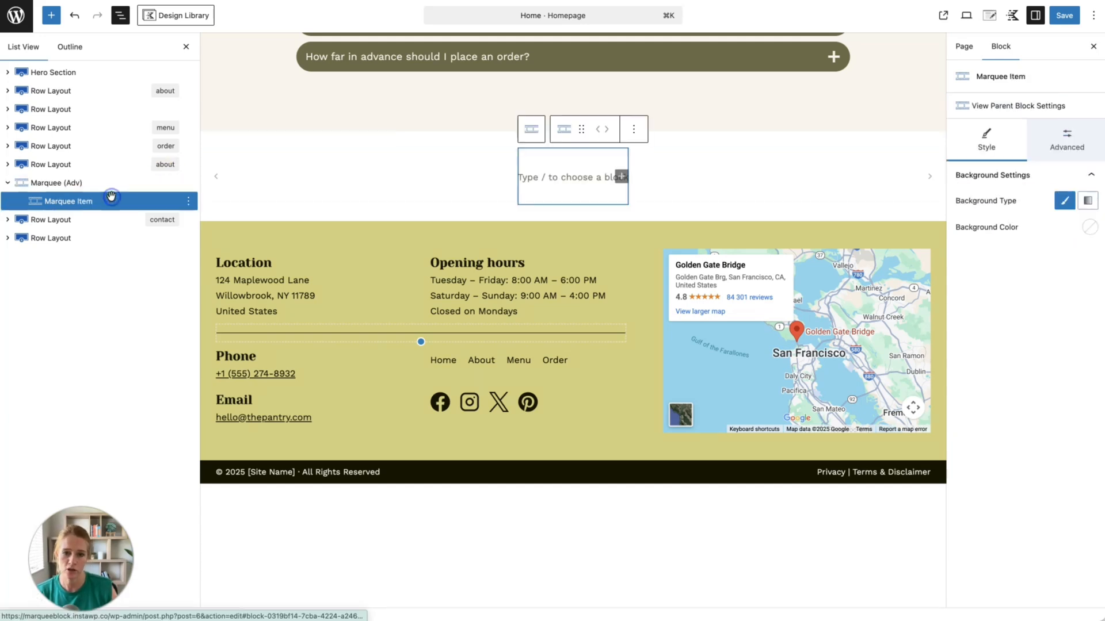
left_click(544, 180)
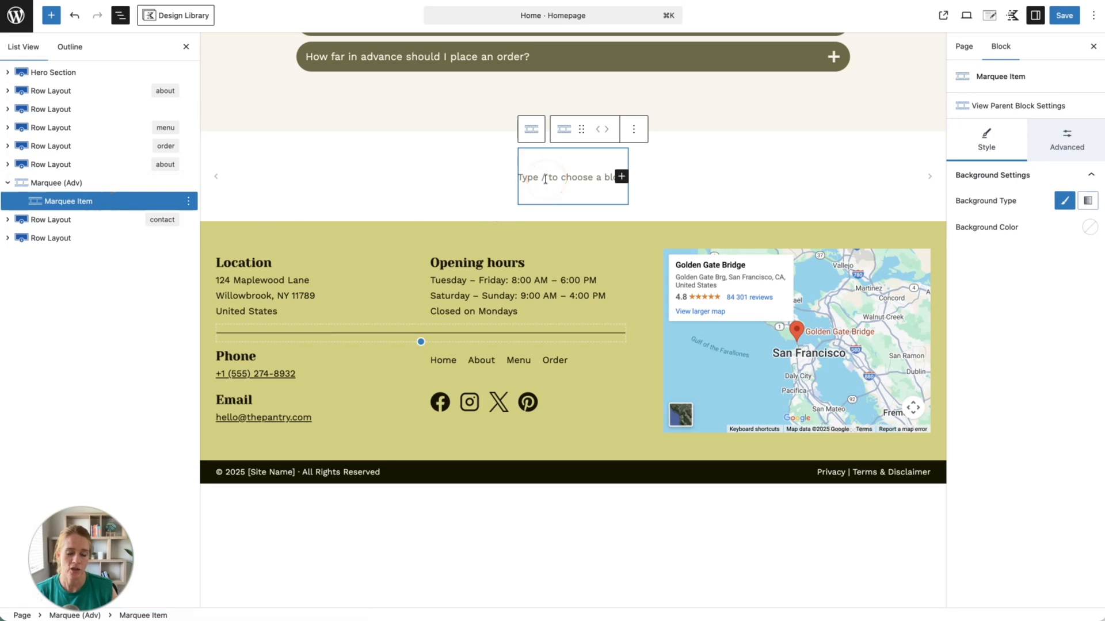
left_click(621, 178)
left_click(783, 294)
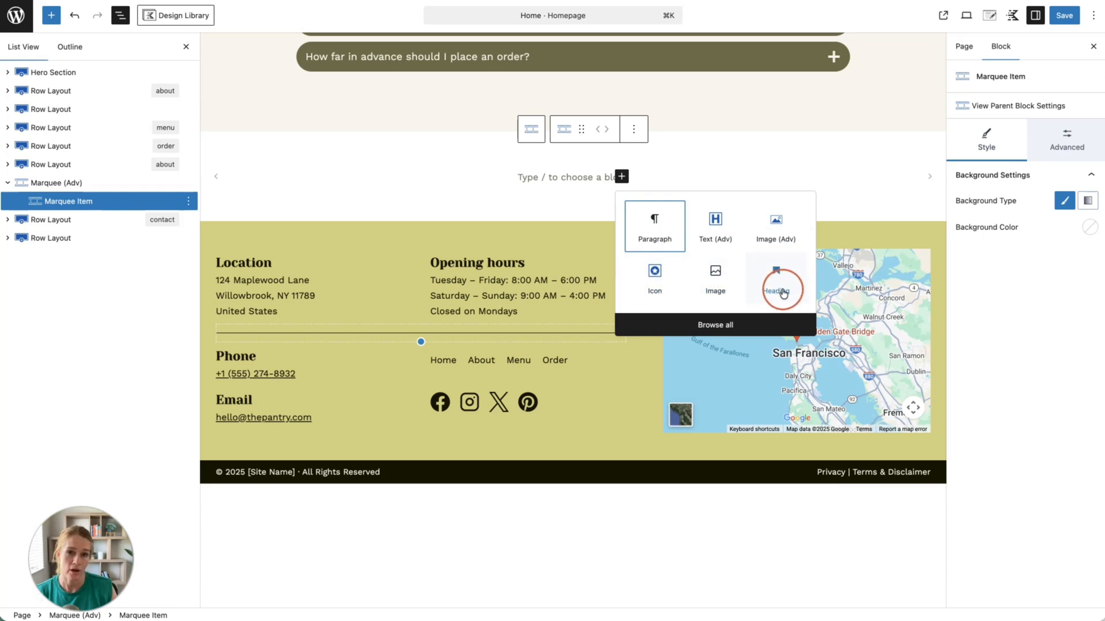
left_click(726, 235)
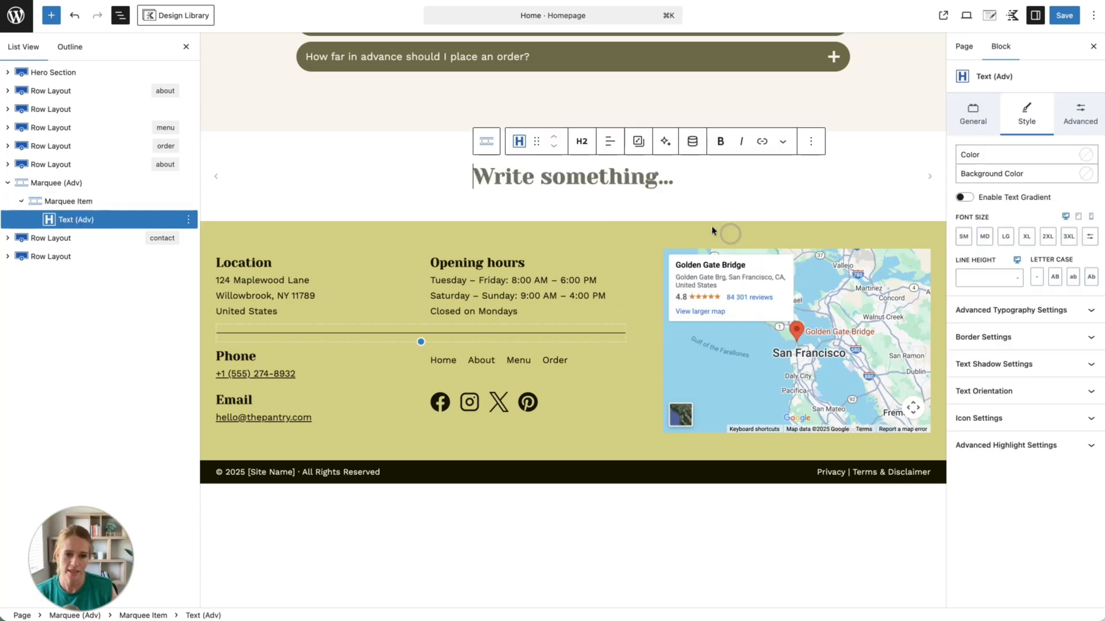
type("Fresh")
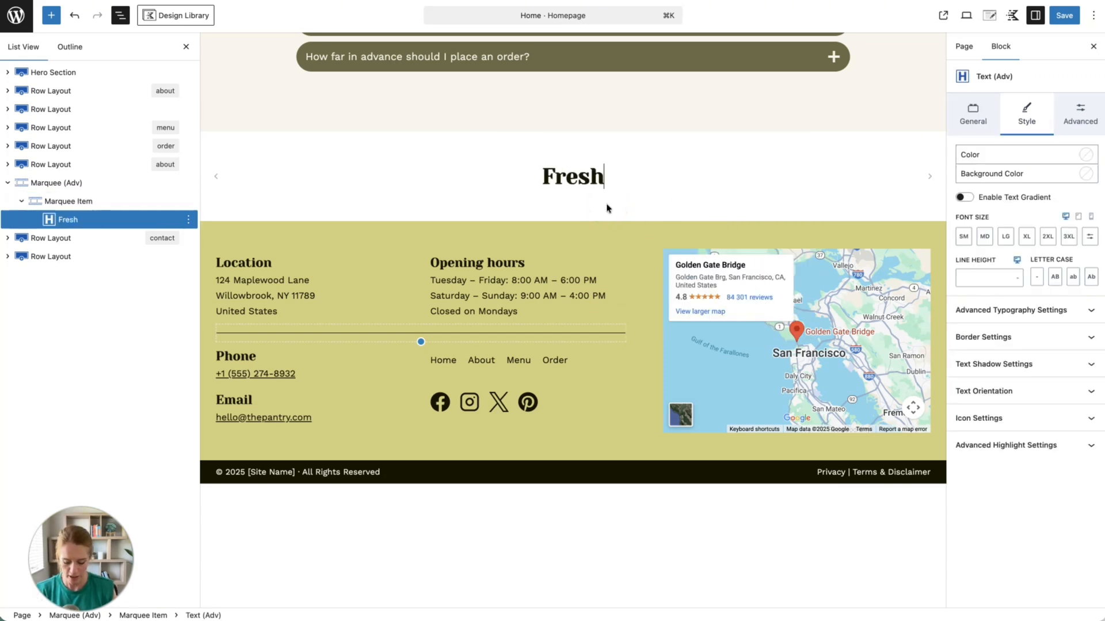
type("ly baked bread")
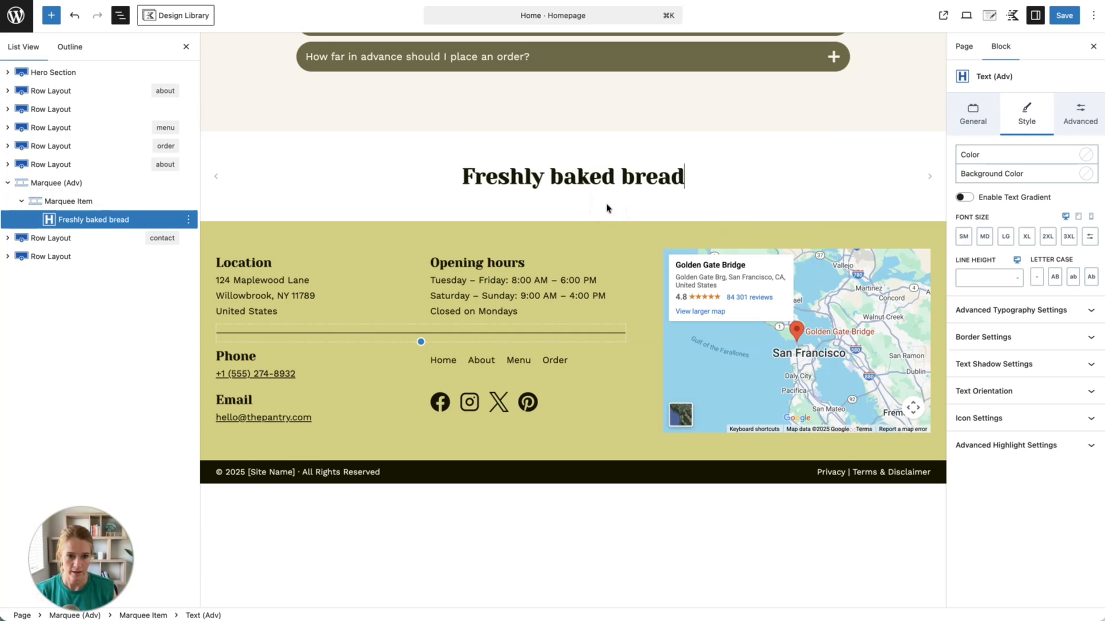
type(" daily")
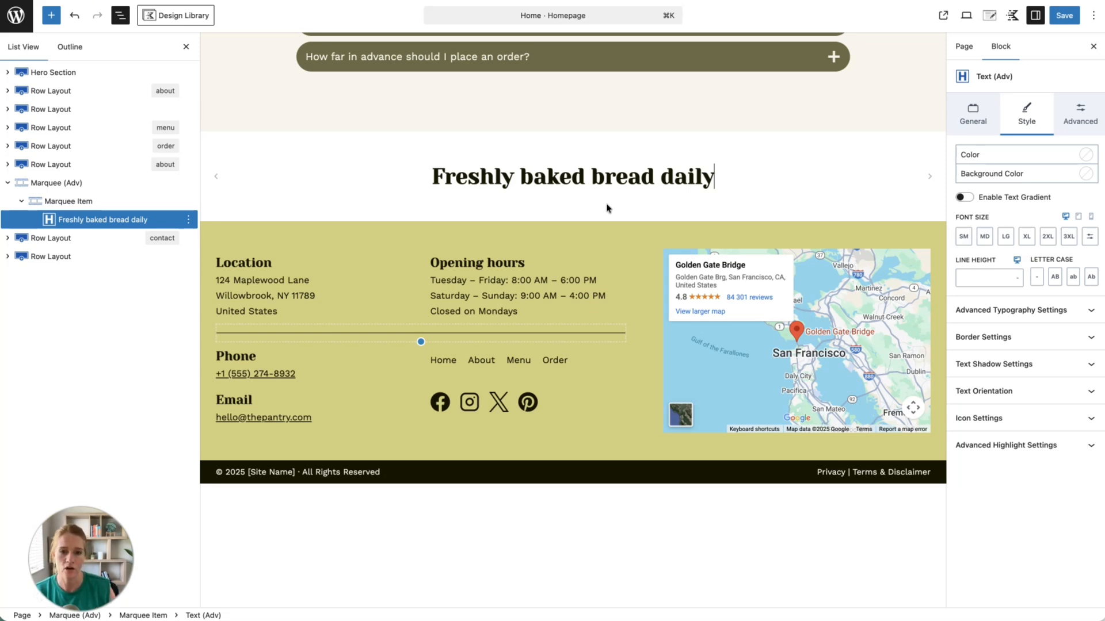
Step: Add a second item to the Marquee (Adv) block and insert an Icon block in it
left_click(449, 135)
left_click(449, 135)
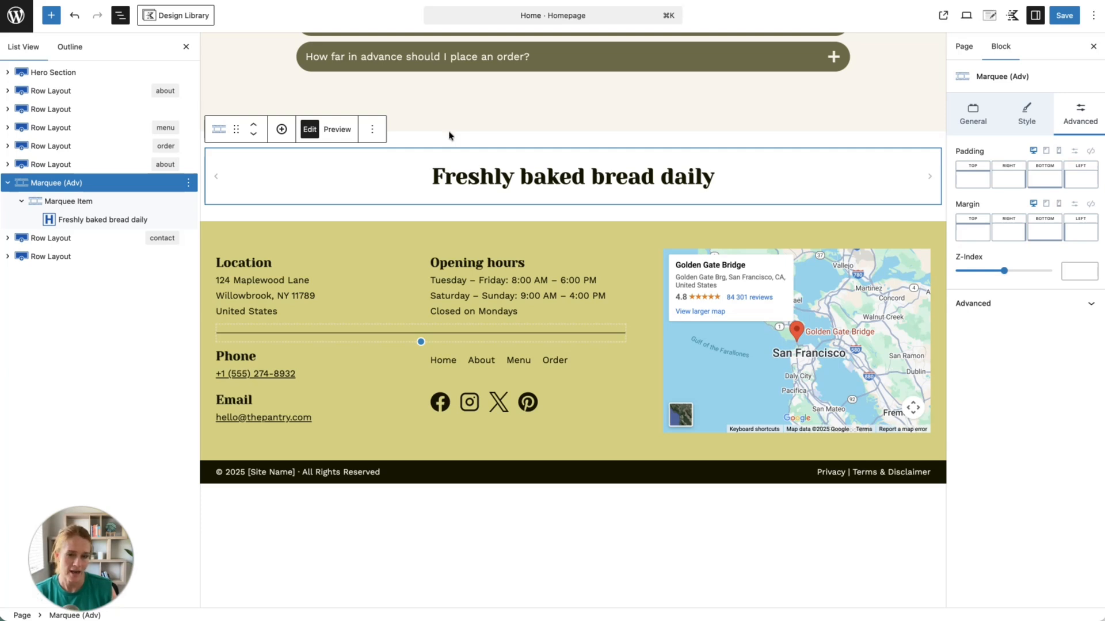
left_click(960, 124)
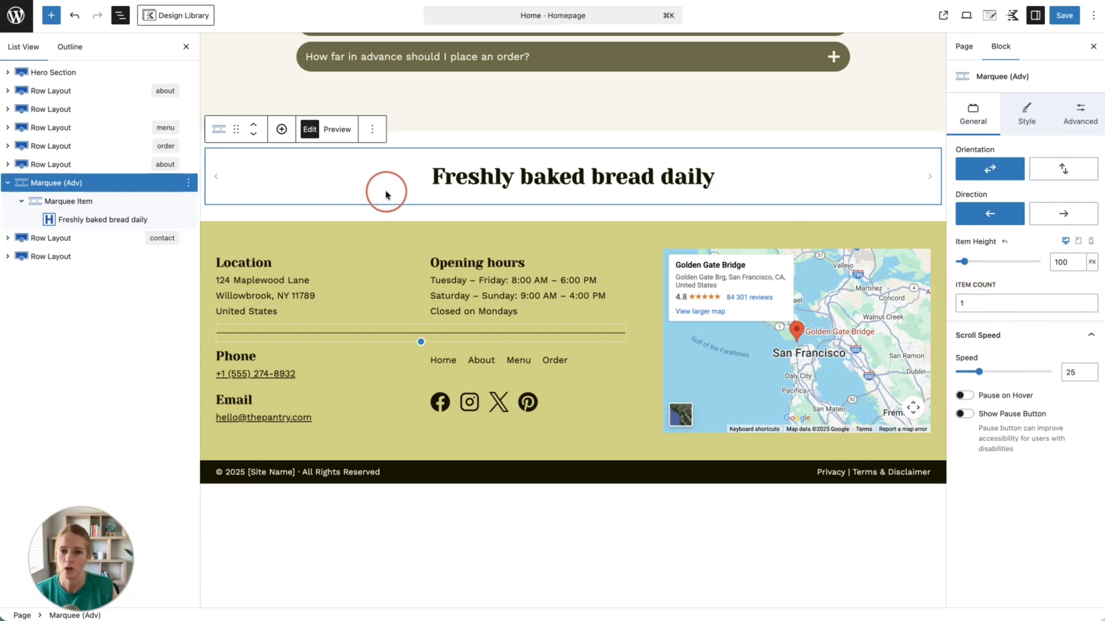
left_click(280, 132)
left_click(574, 202)
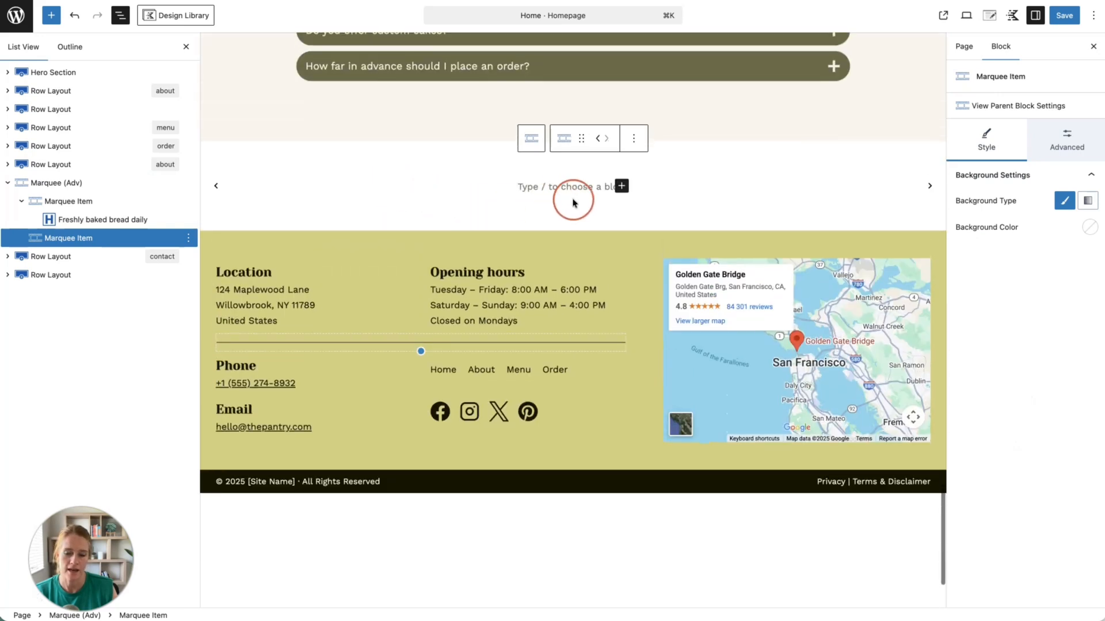
left_click(622, 185)
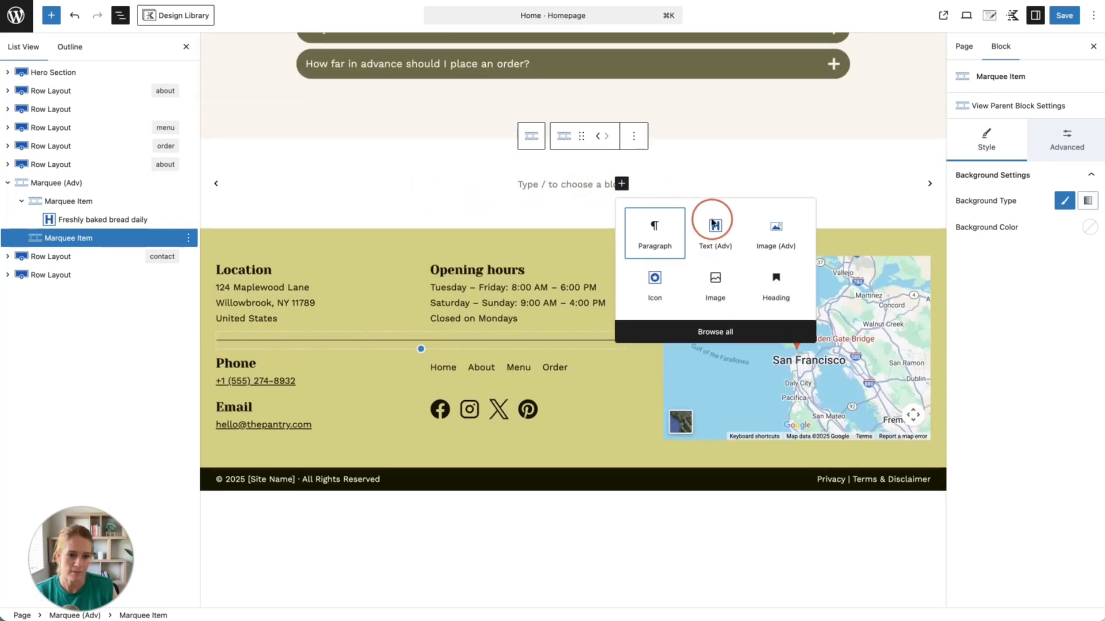
left_click(655, 279)
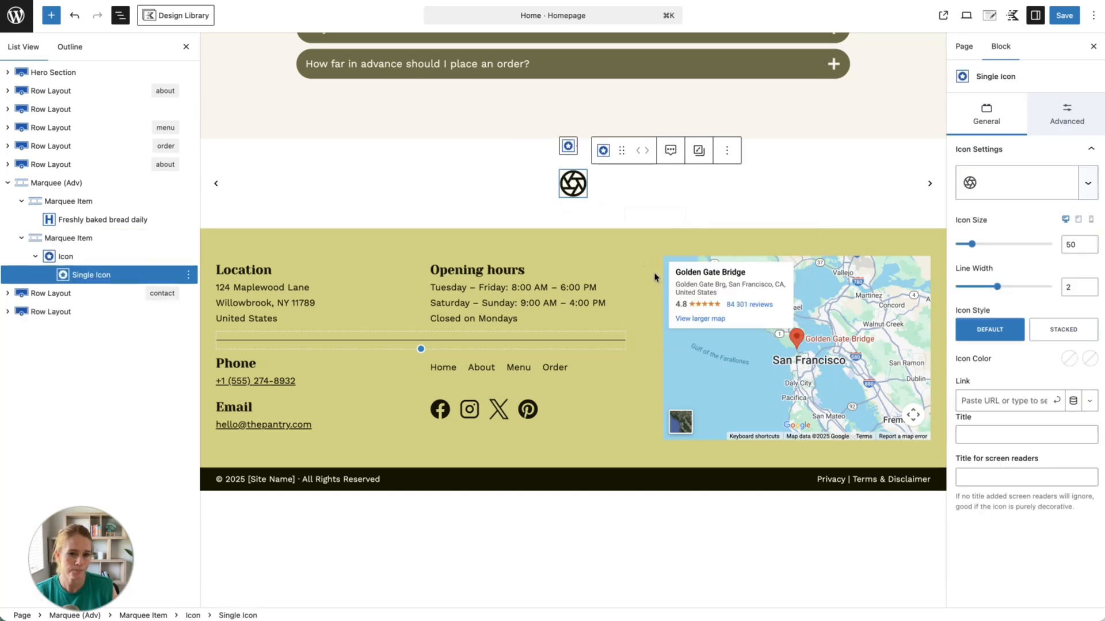
Step: Change the second marquee item's icon to the custom bread slice from My Icons and set its size to 38
left_click(1085, 188)
left_click(991, 297)
left_click(988, 294)
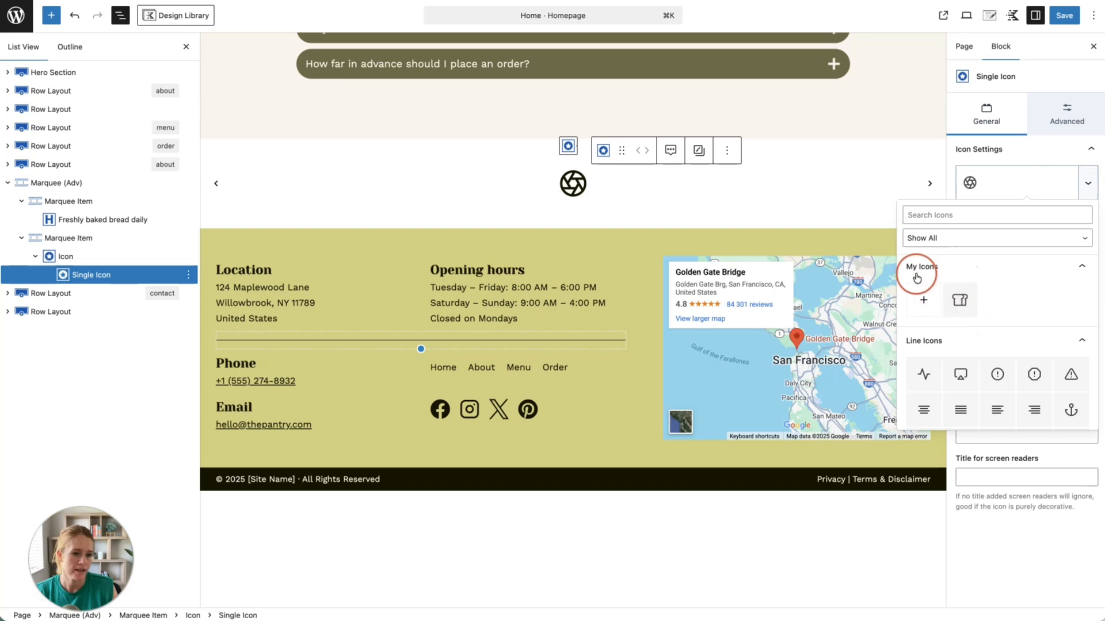
left_click(957, 309)
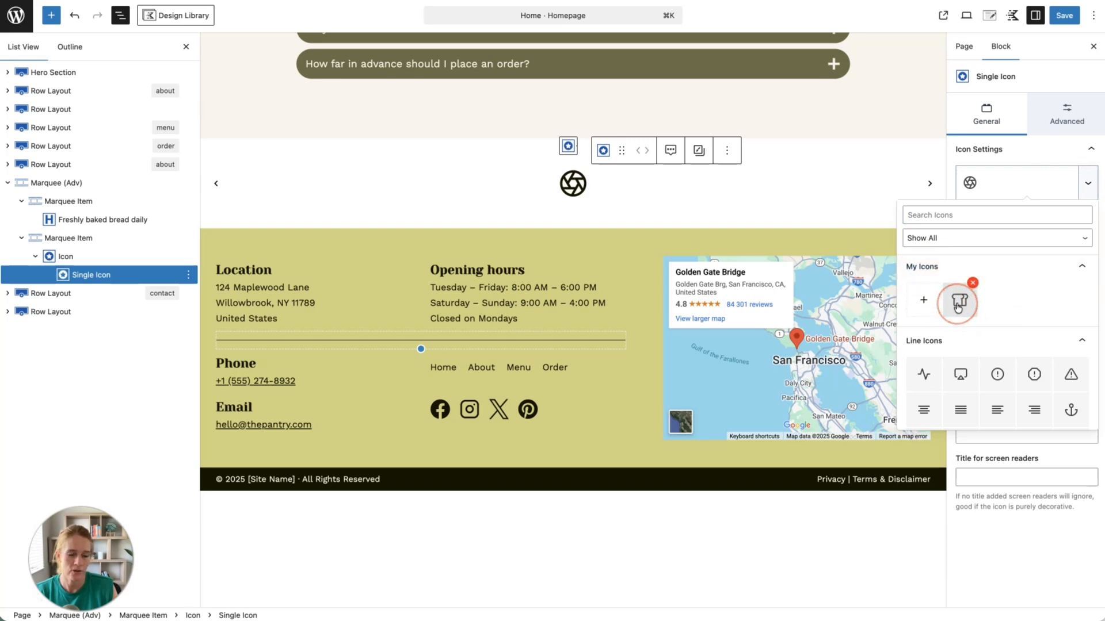
left_click(958, 308)
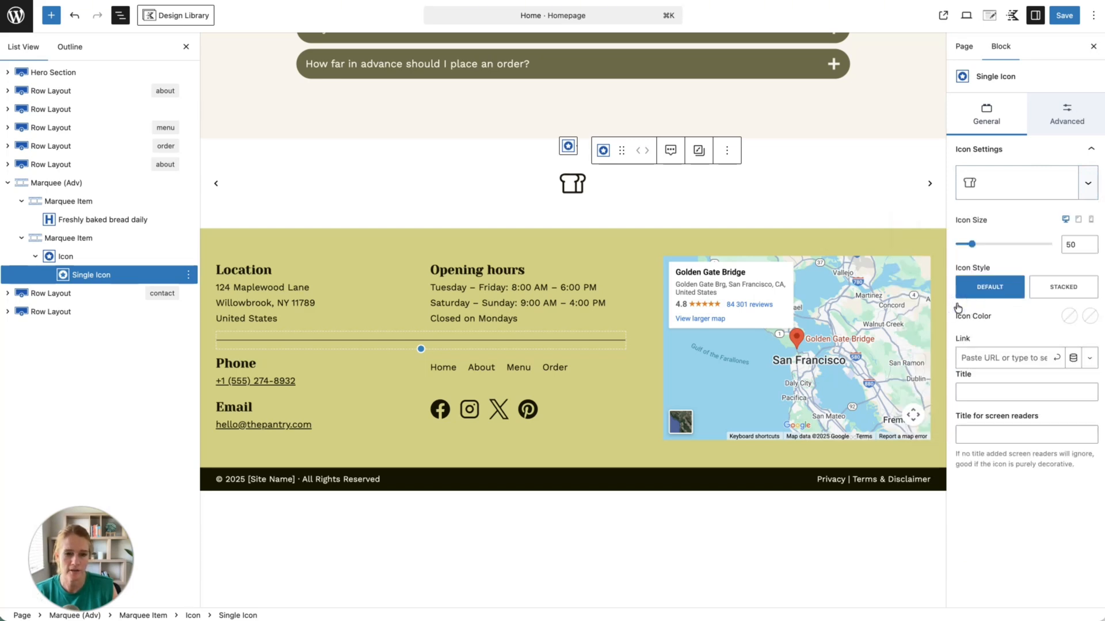
left_click(980, 248)
left_click_drag(974, 247, 969, 249)
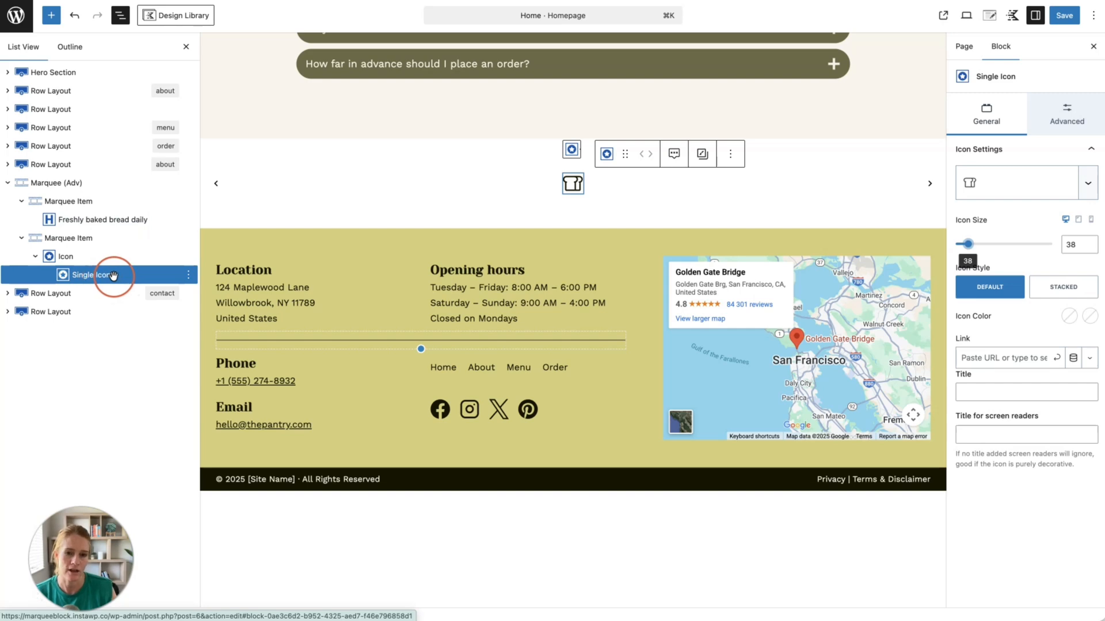
Step: Add a third marquee item containing a Text (Adv) block that reads "Yummy delights for you"
left_click(148, 179)
left_click(282, 136)
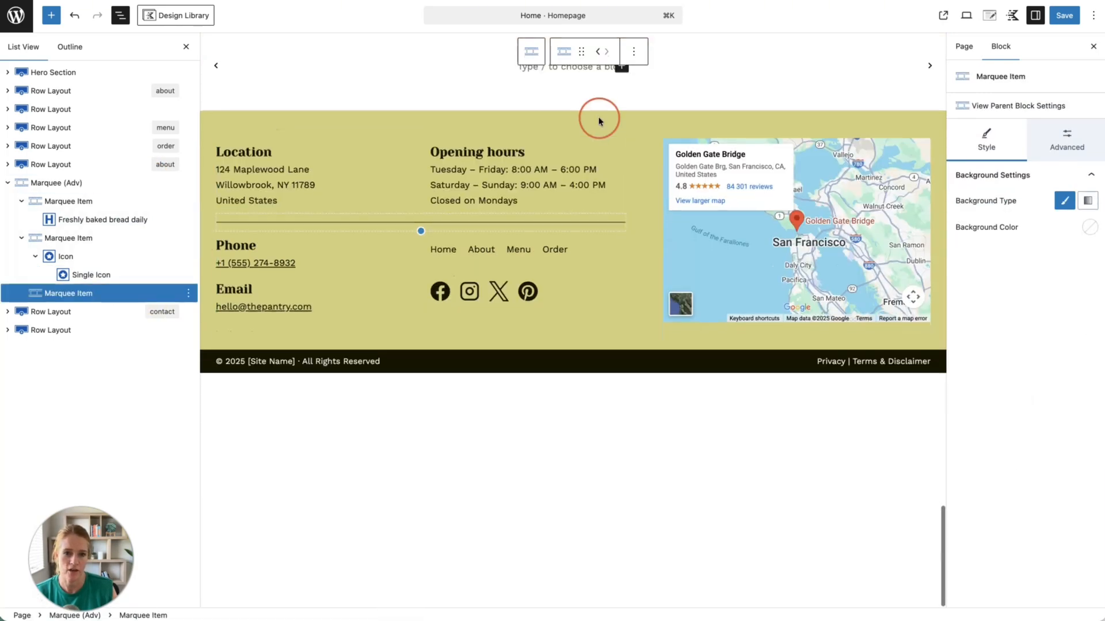
left_click(622, 104)
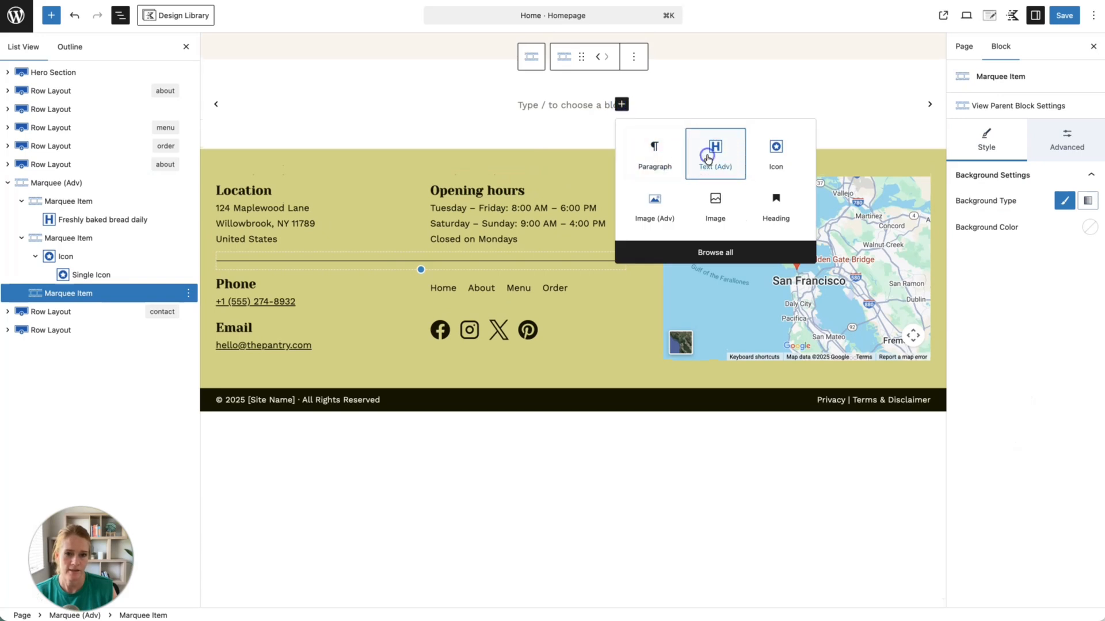
left_click(707, 159)
type("yummy delights for you")
left_click(447, 107)
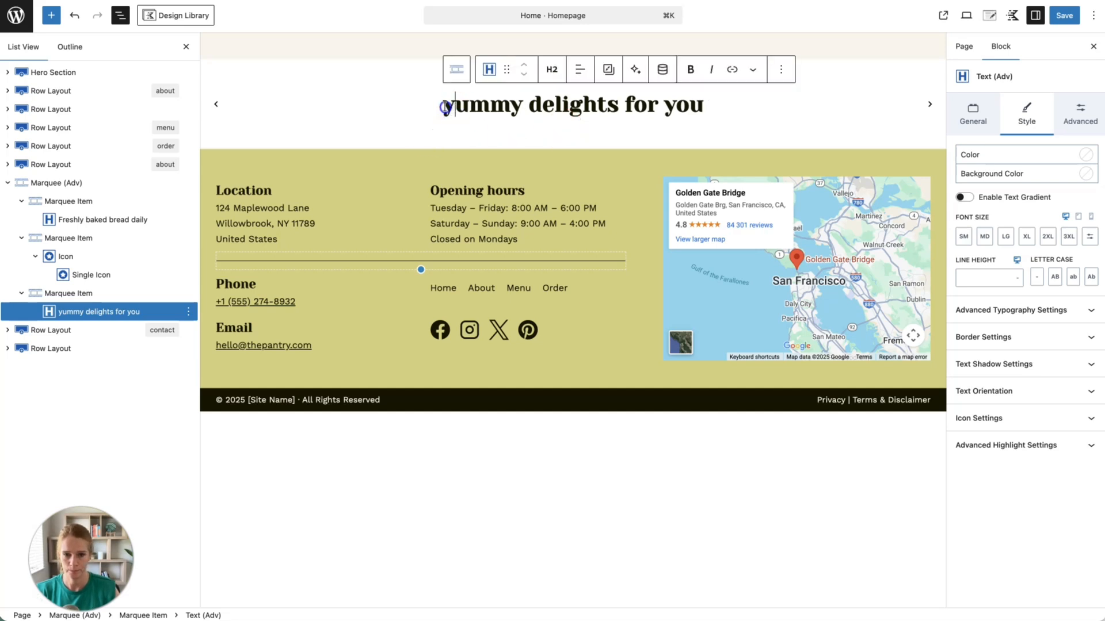
type("Y")
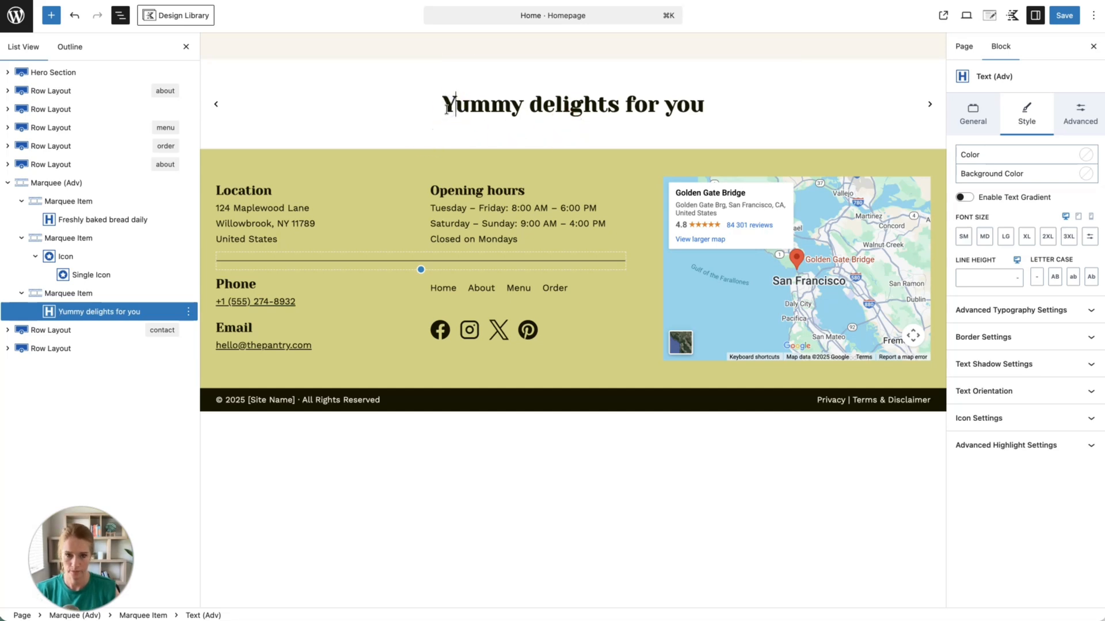
Step: Add a fourth marquee item with an Icon block that uses the custom bread slice icon
left_click(126, 189)
left_click(285, 65)
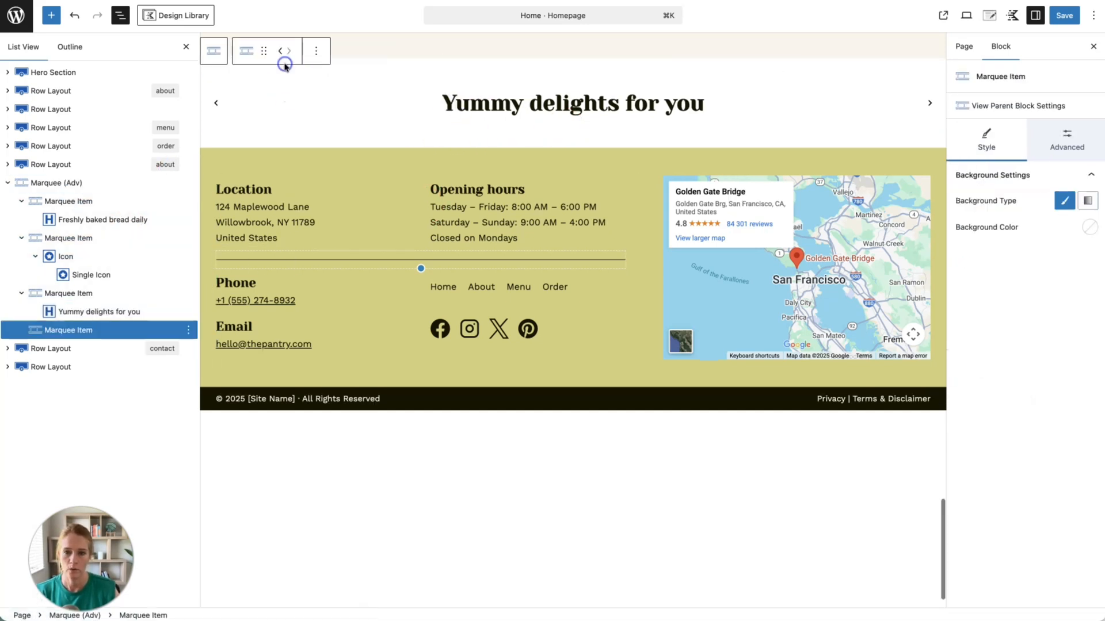
left_click(567, 79)
left_click(621, 117)
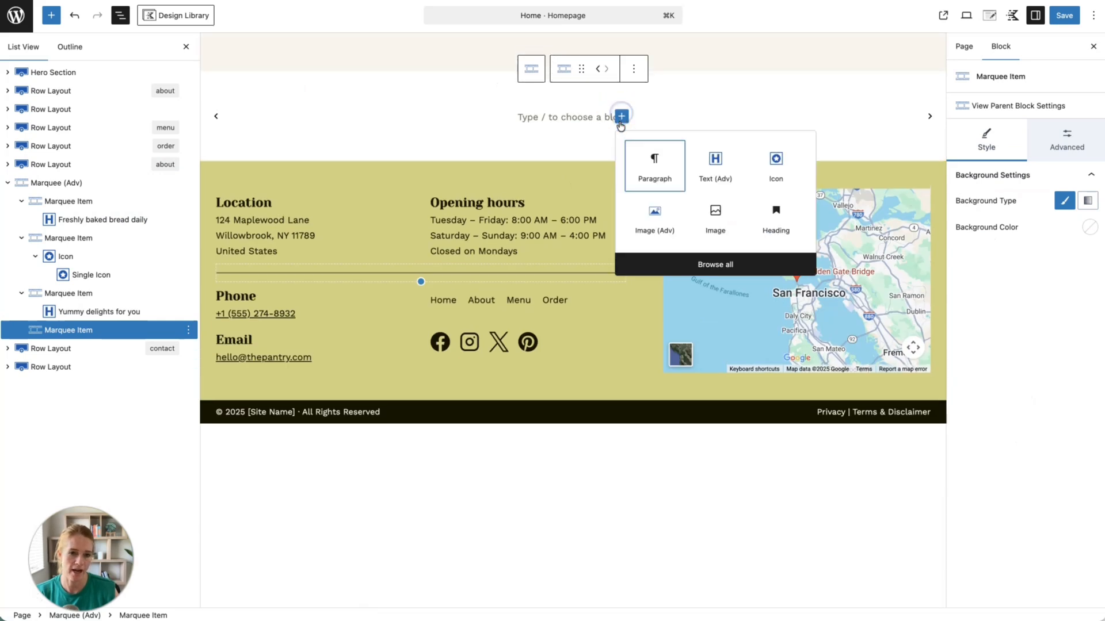
left_click(776, 162)
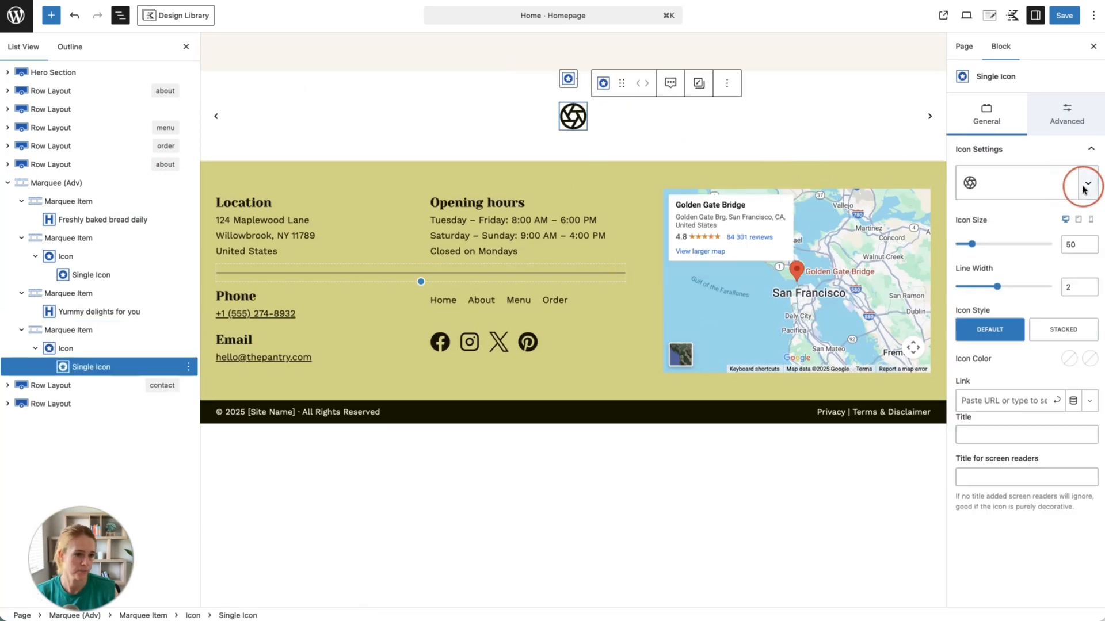
left_click(1083, 188)
left_click(963, 300)
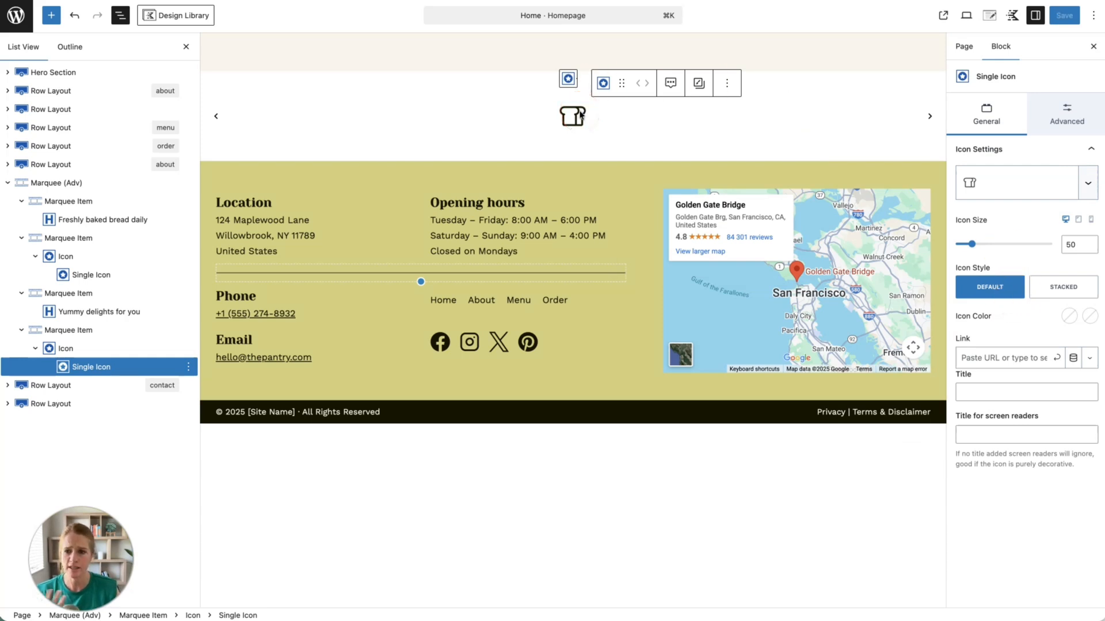
Step: With the marquee in preview mode, set its item height to 173 px and its scroll direction to rightward
left_click(106, 183)
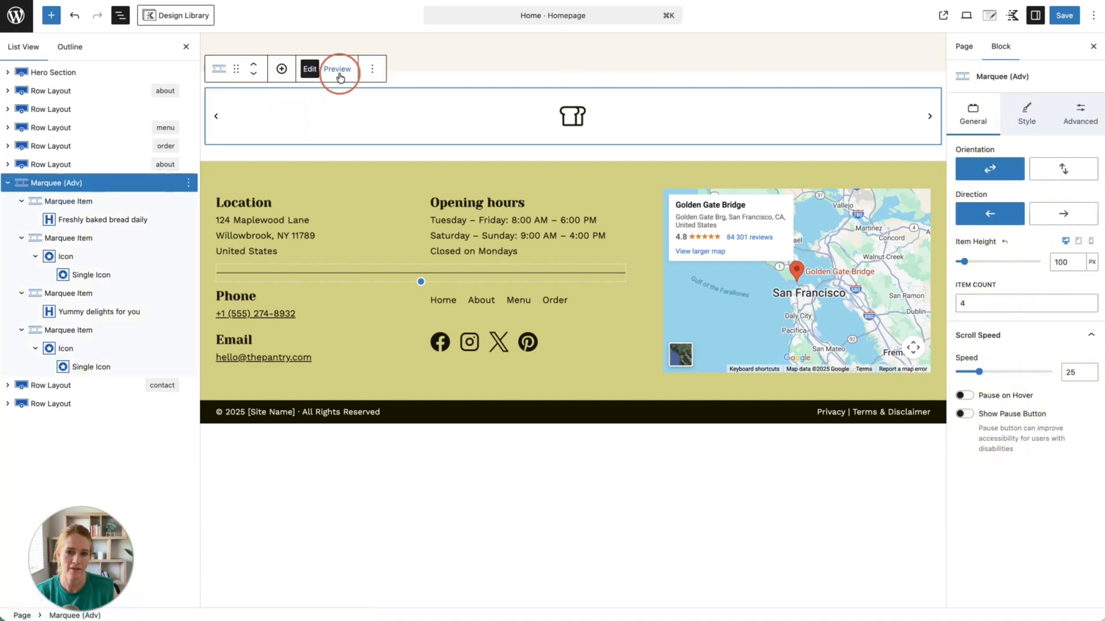
left_click(338, 69)
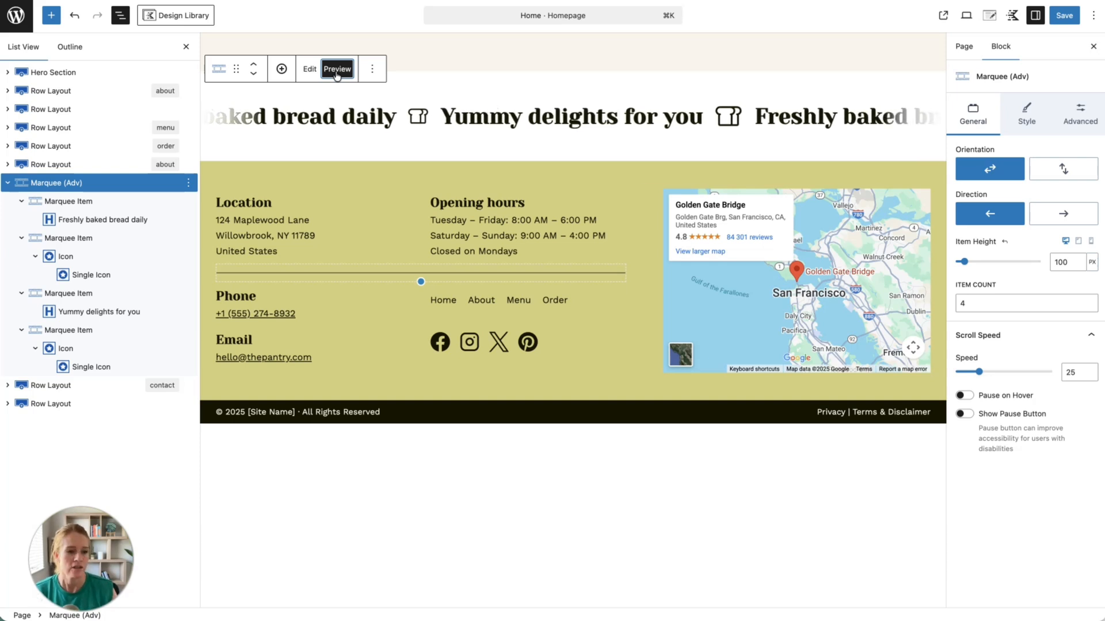
mouse_move(965, 264)
left_mouse_down()
mouse_move(991, 263)
mouse_move(970, 263)
left_mouse_up()
left_click(1045, 225)
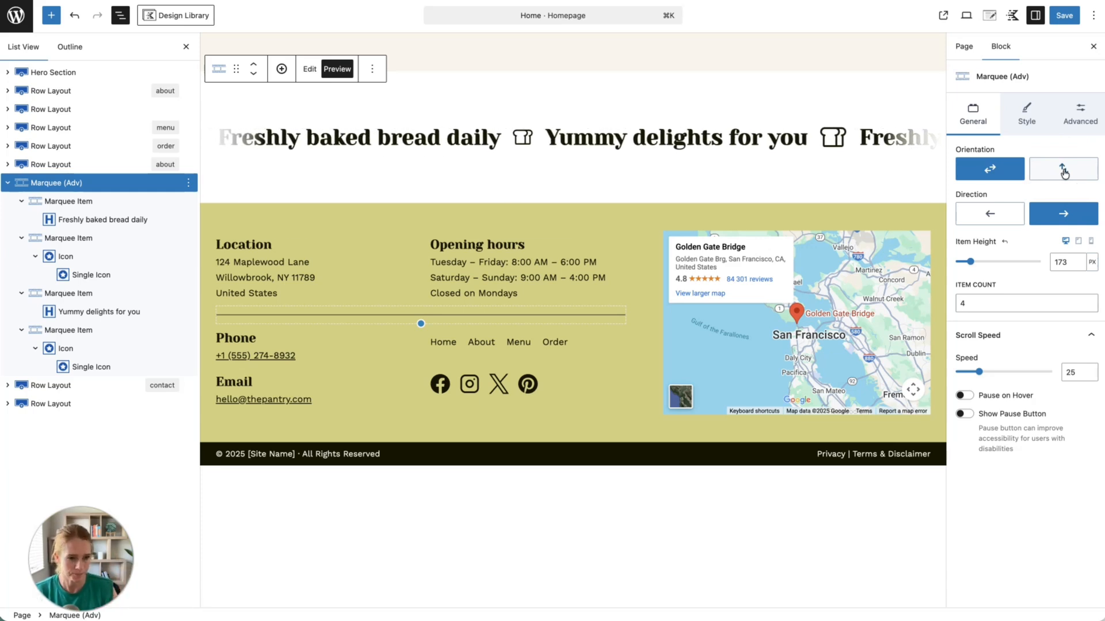
Step: Try faster scroll speeds on the marquee and settle on a speed of 43
left_click(956, 414)
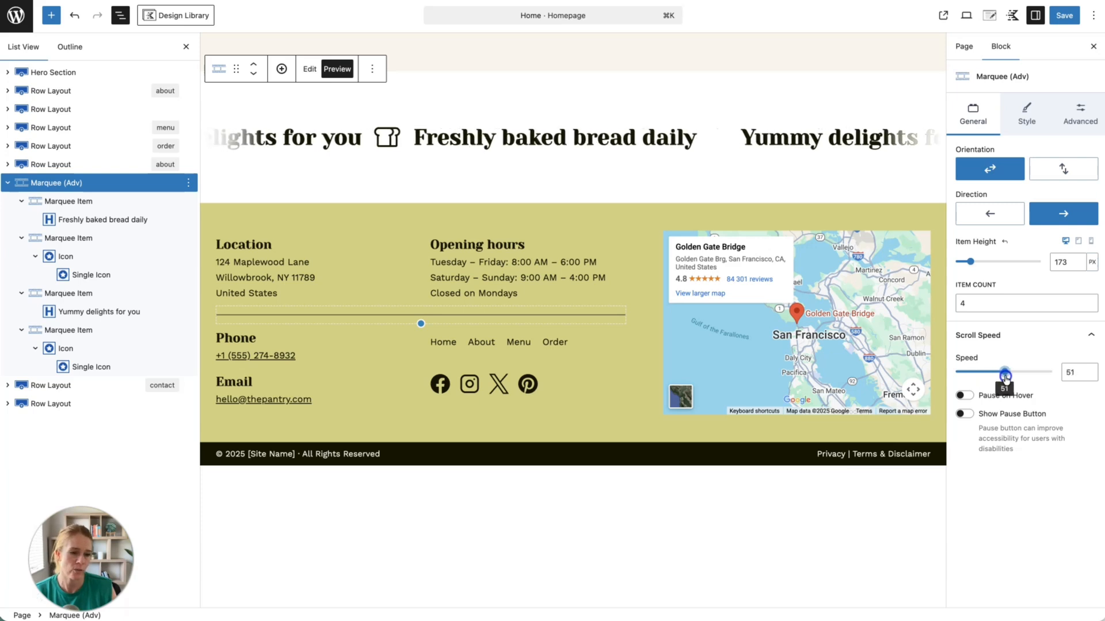
left_click_drag(1011, 377, 1015, 379)
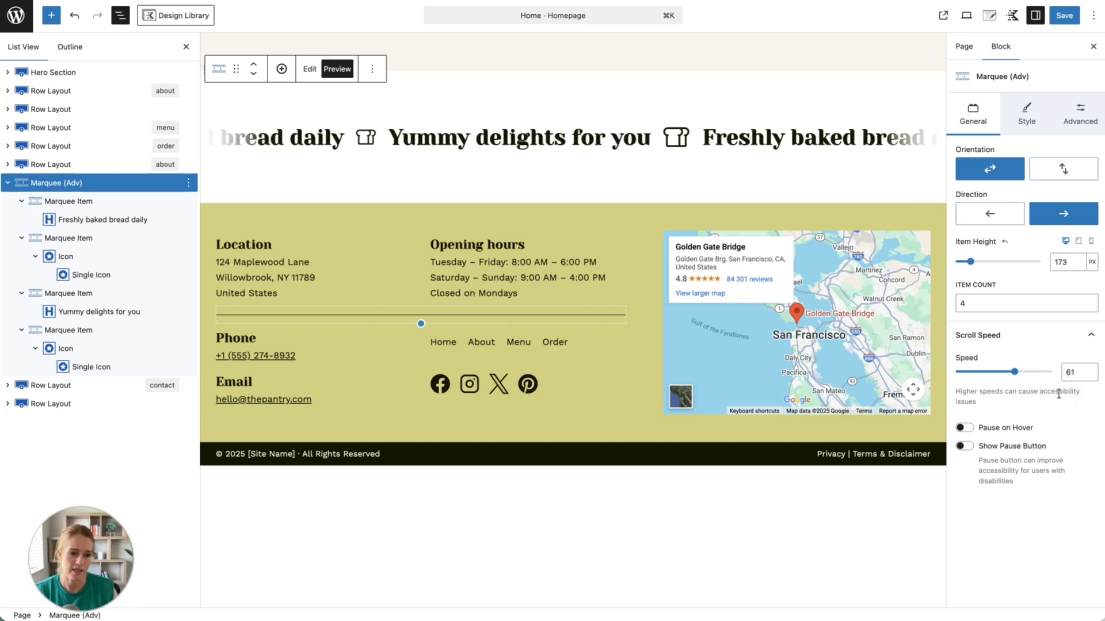
left_click_drag(1013, 372, 1002, 375)
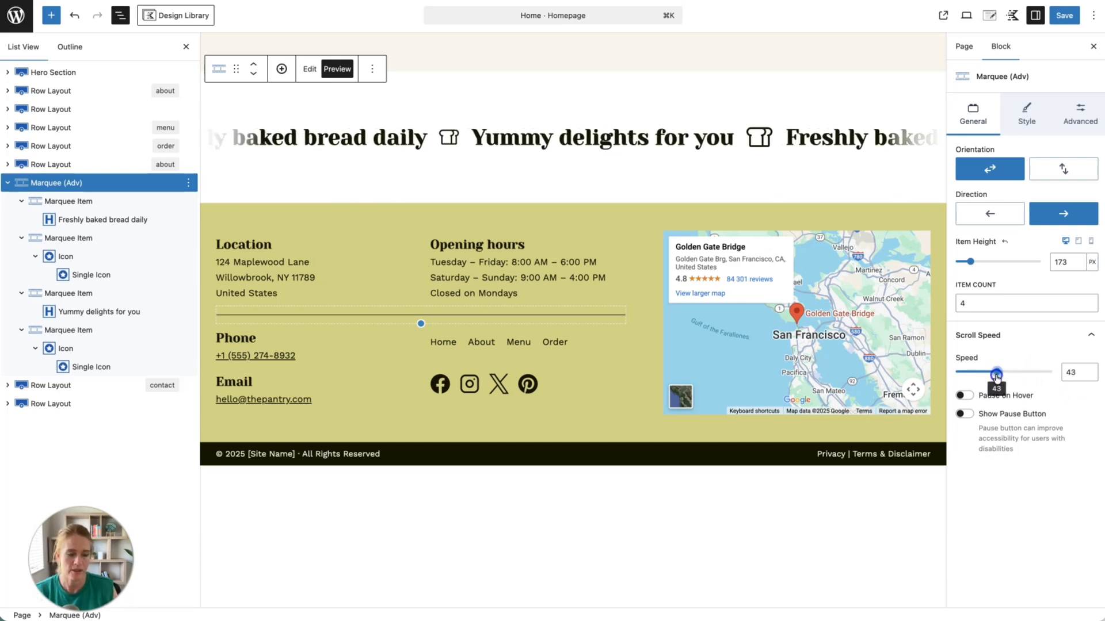
Step: Give the Marquee (Adv) block the pale yellow palette background color FFF3C7
left_click(1036, 120)
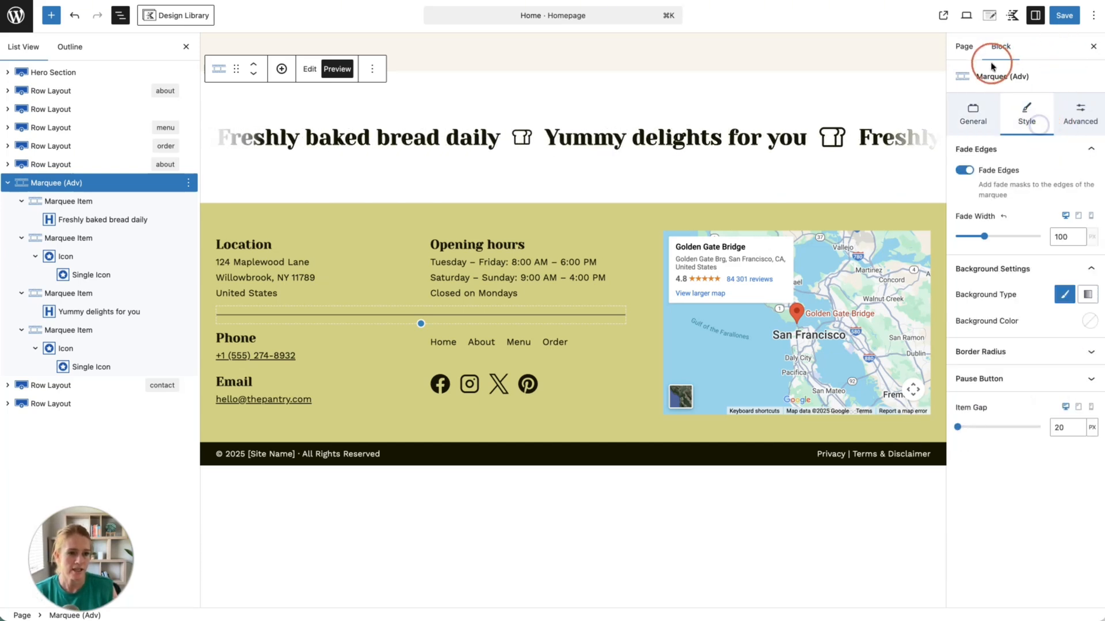
left_click(1086, 327)
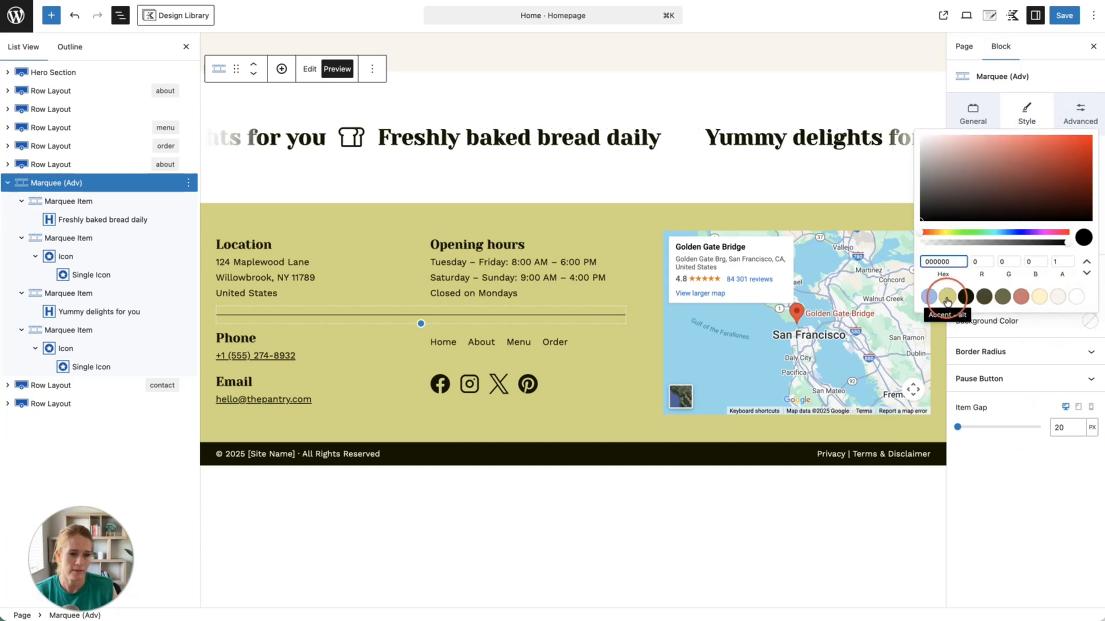
left_click(1057, 297)
left_click(1039, 296)
left_click(1038, 317)
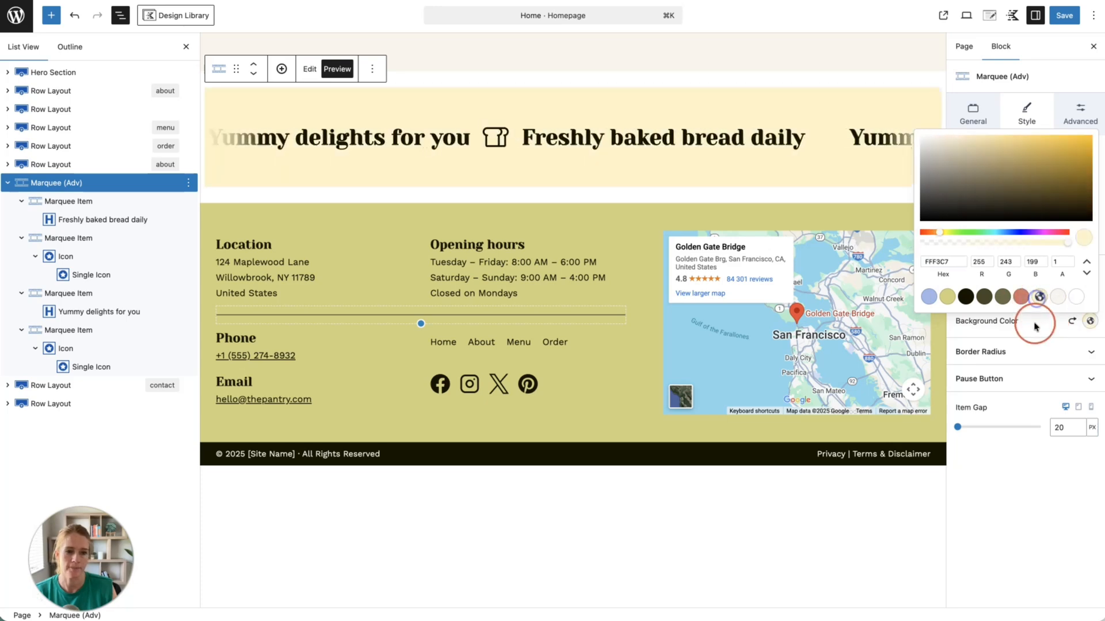
Step: Set the marquee's item height to 120 px and save the page
left_click(971, 115)
left_click_drag(1030, 267, 966, 265)
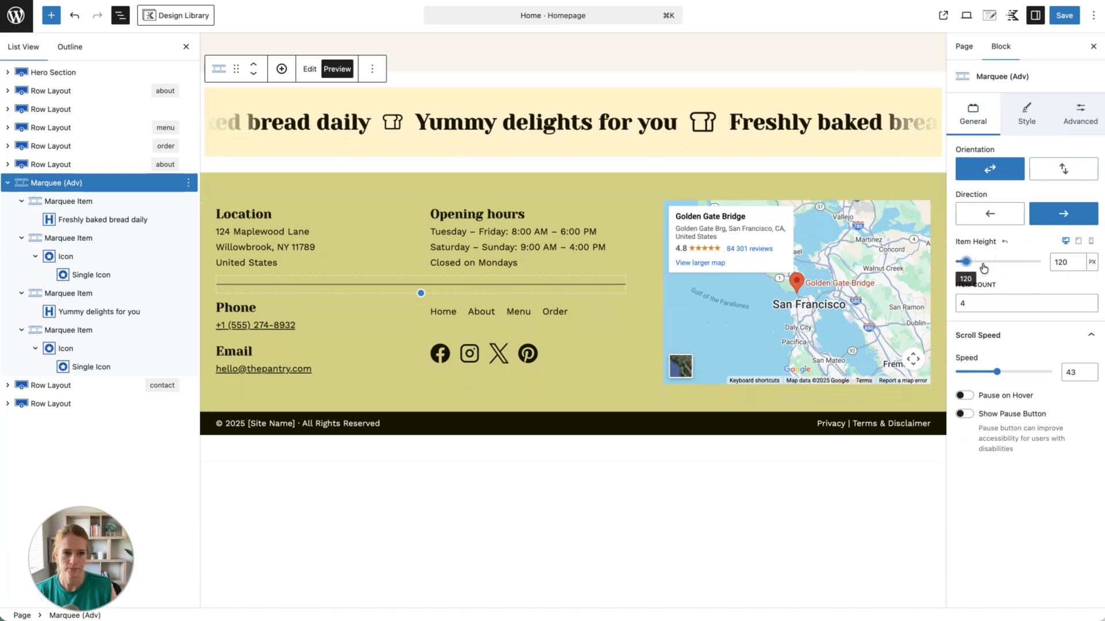
left_click(1060, 12)
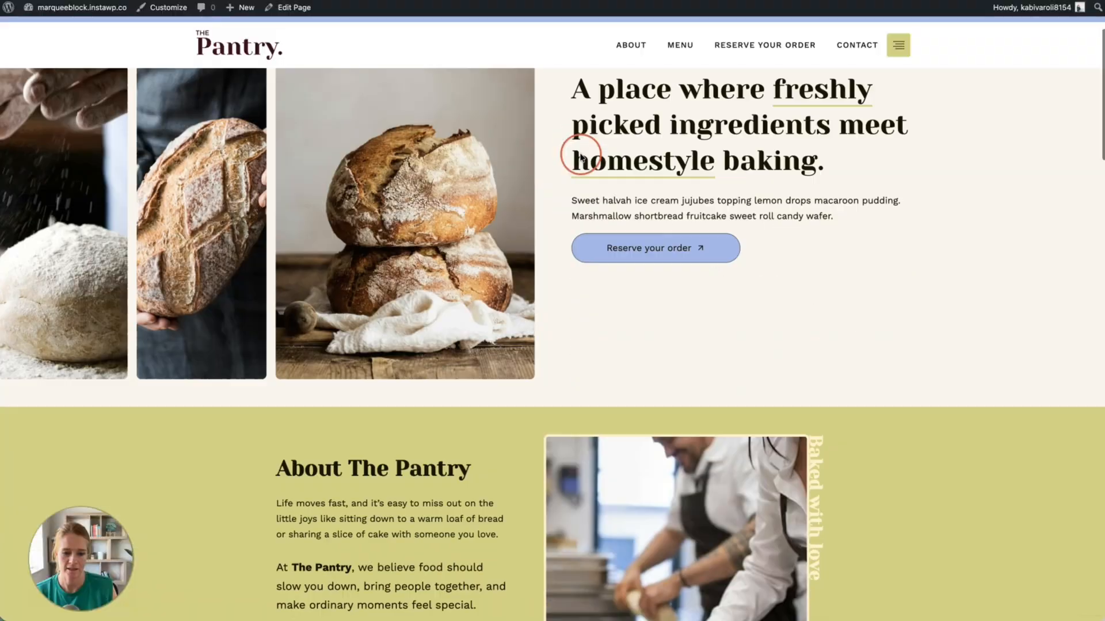
Step: Check how the marquee above the footer displays on the live homepage and return to the editor
scroll(575, 154, "down", 5)
scroll(580, 156, "down", 20)
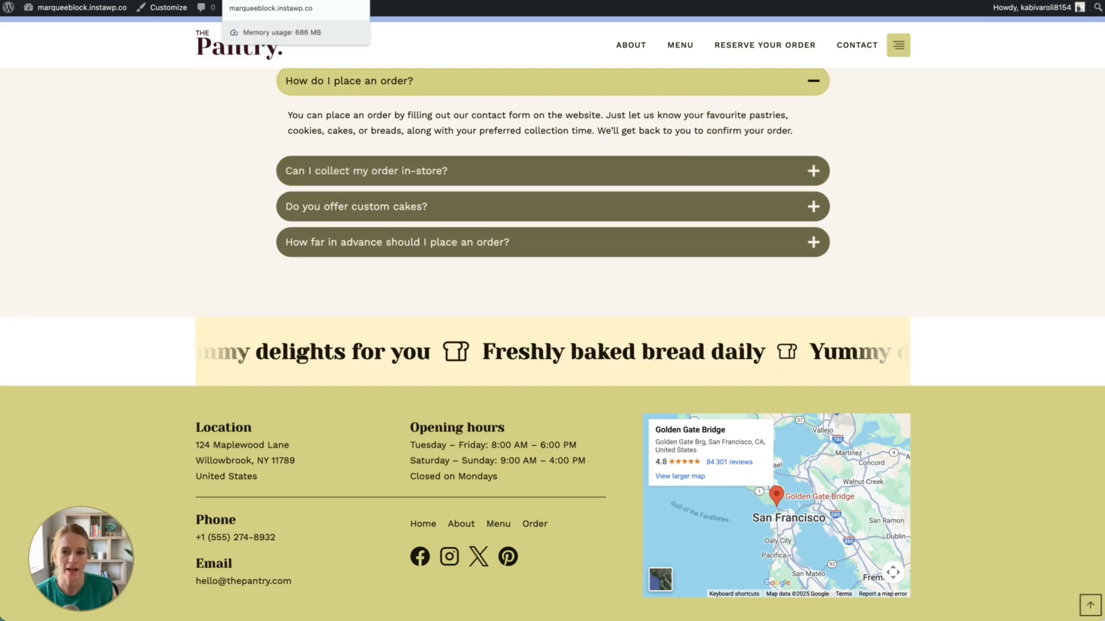
left_click(640, 166)
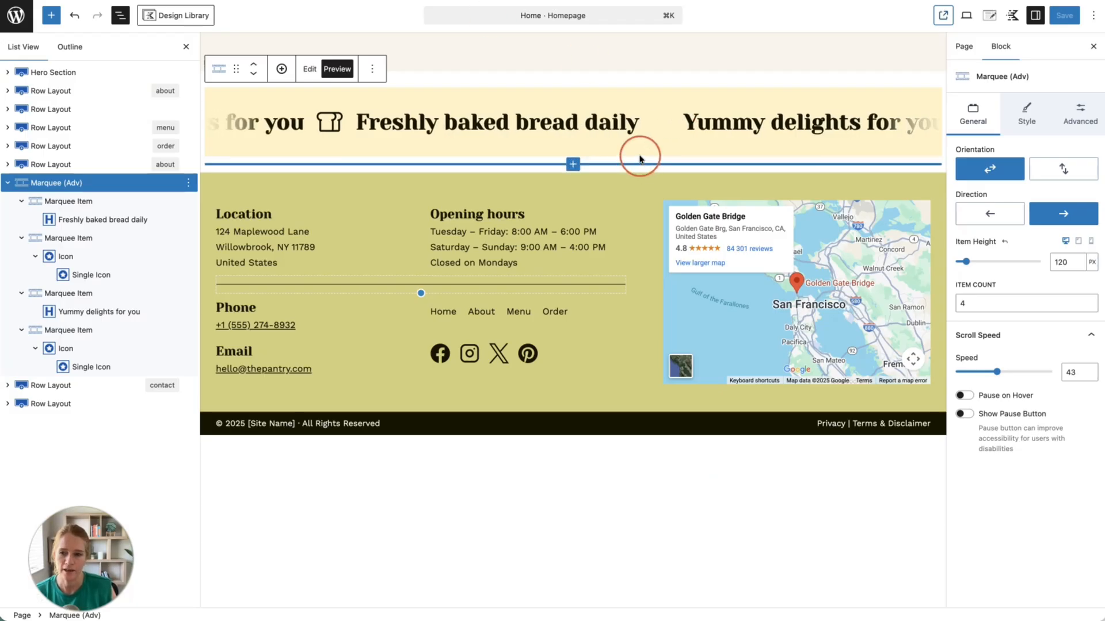
Step: Insert a single-column Row Layout block directly after the marquee and align it to full width
left_click(189, 182)
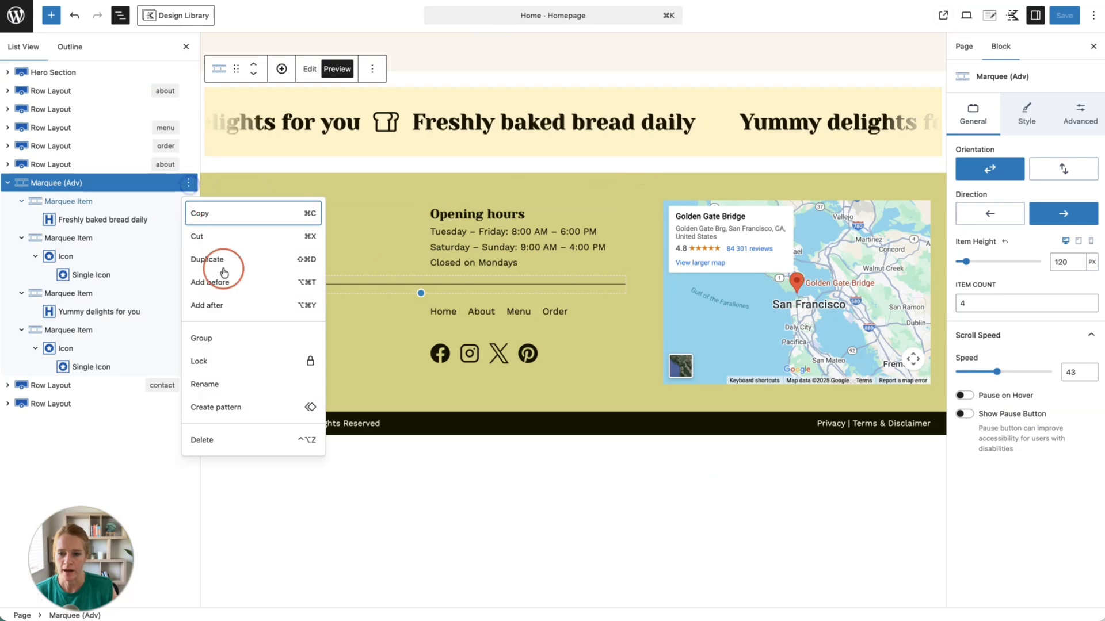
left_click(233, 302)
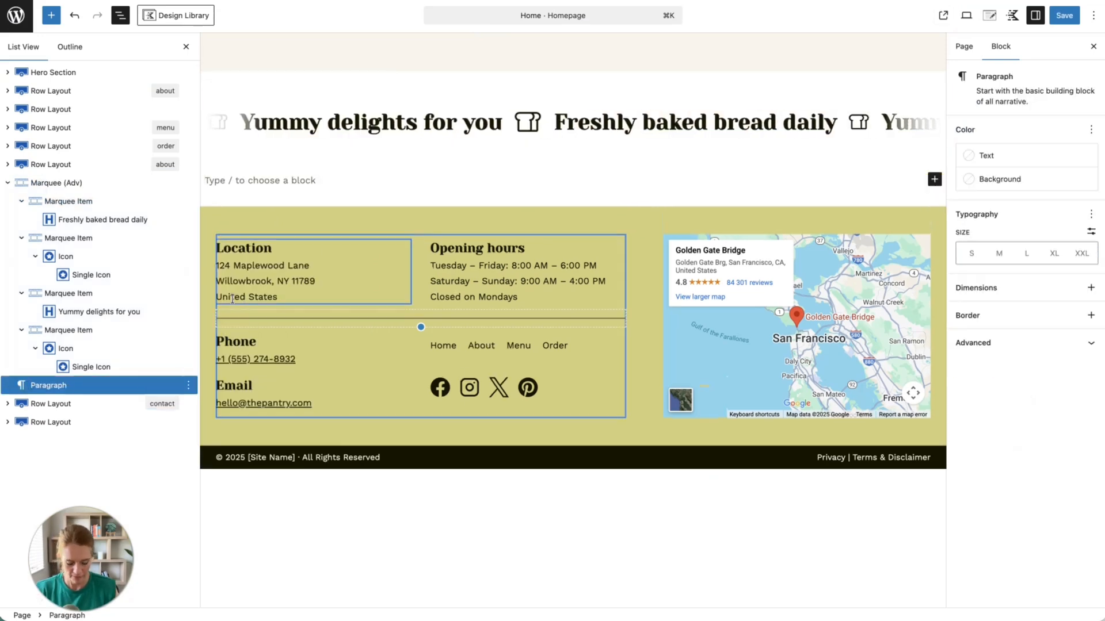
type("/row")
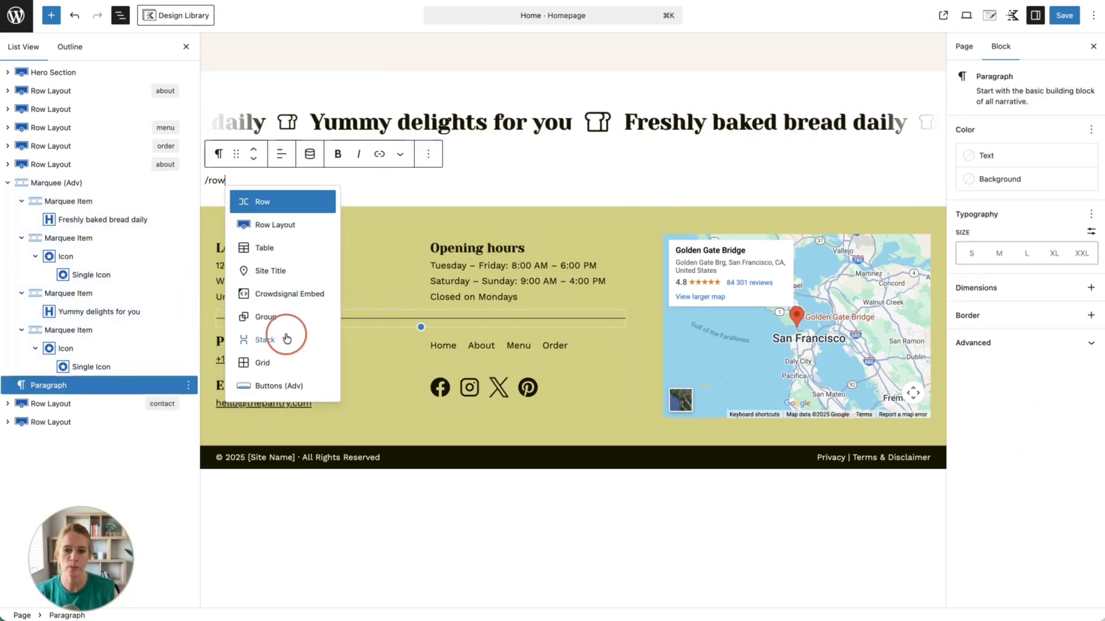
left_click(271, 225)
left_click(292, 231)
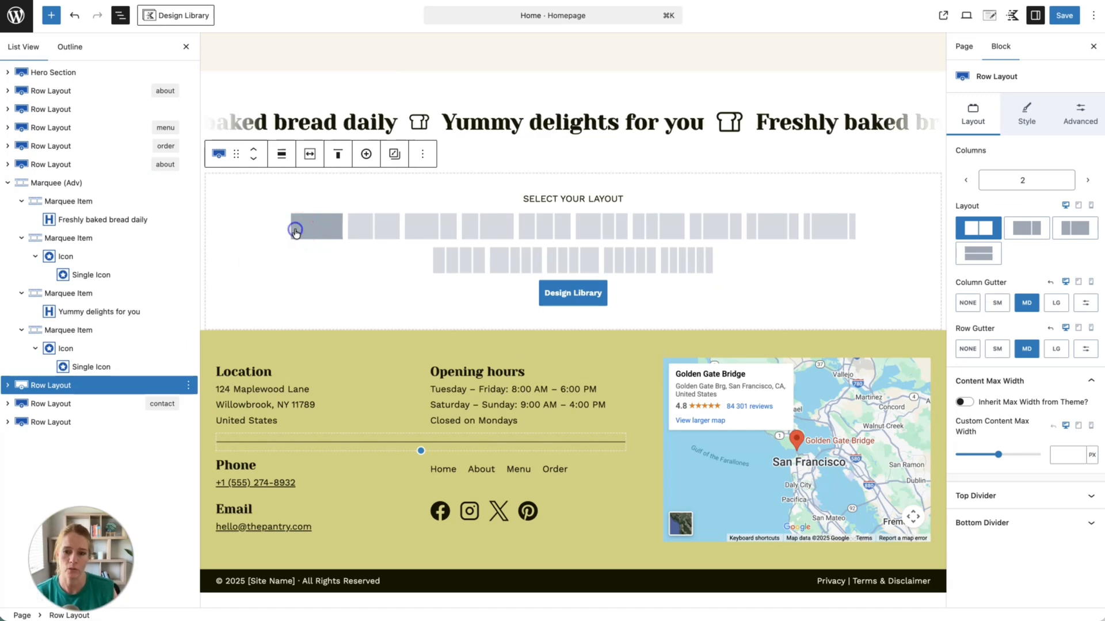
left_click(282, 162)
left_click(302, 259)
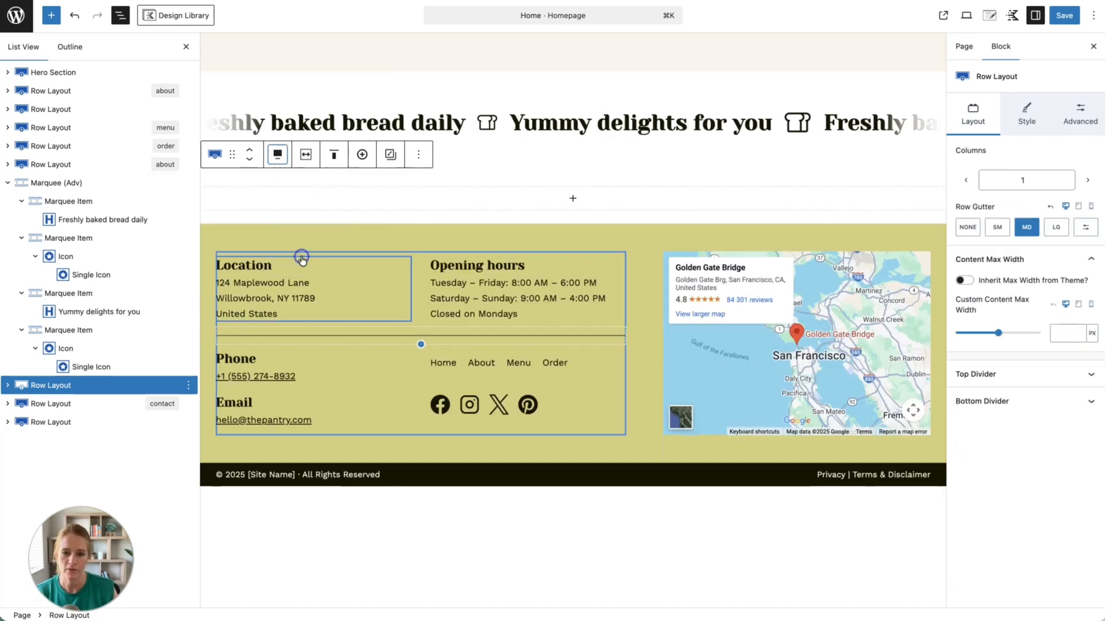
Step: Give the new row a light blue palette background and linked padding of 2X Small (8px)
left_click(1044, 140)
left_click(1039, 127)
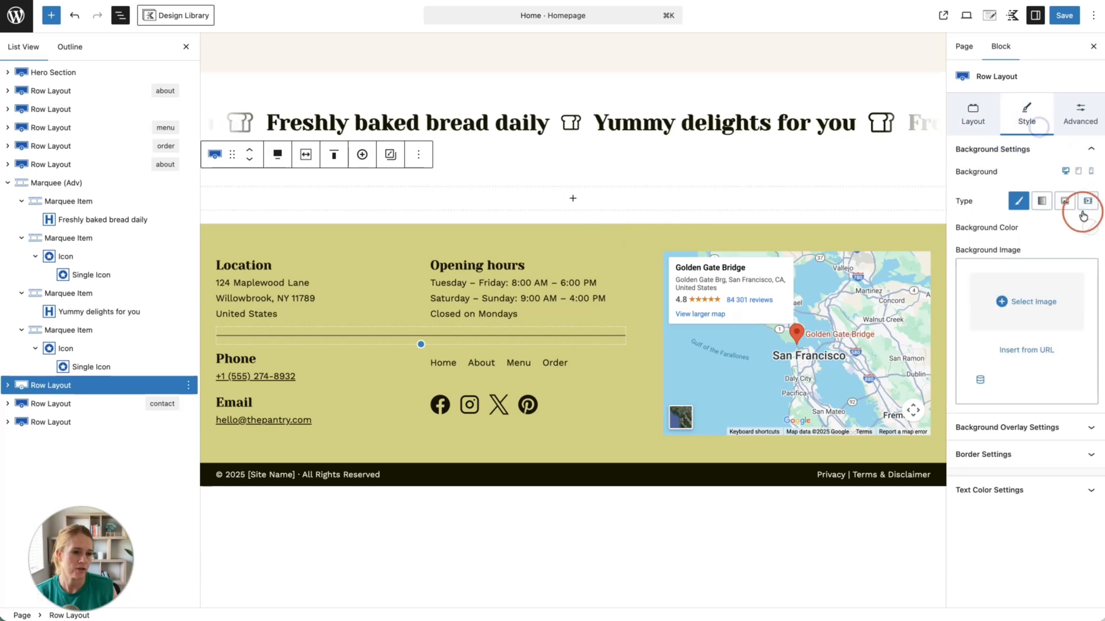
left_click(1088, 226)
left_click(935, 203)
left_click(1048, 232)
left_click(1075, 115)
left_click(1090, 151)
left_click_drag(1003, 185, 970, 185)
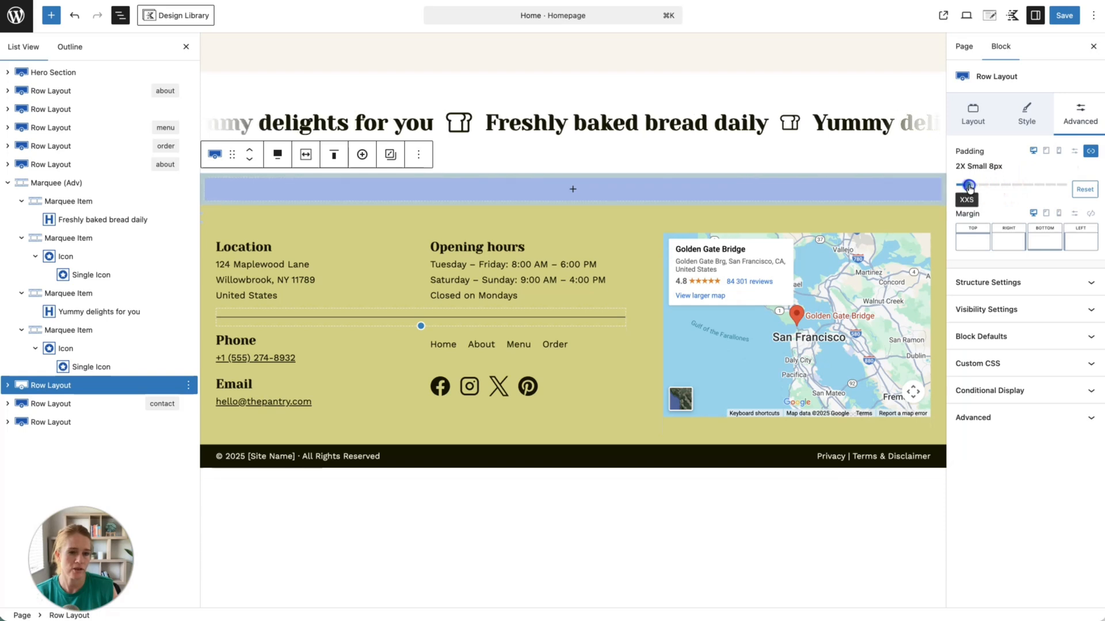
Step: Insert a Marquee (Adv) block inside the light blue row and select its empty first item
left_click(582, 196)
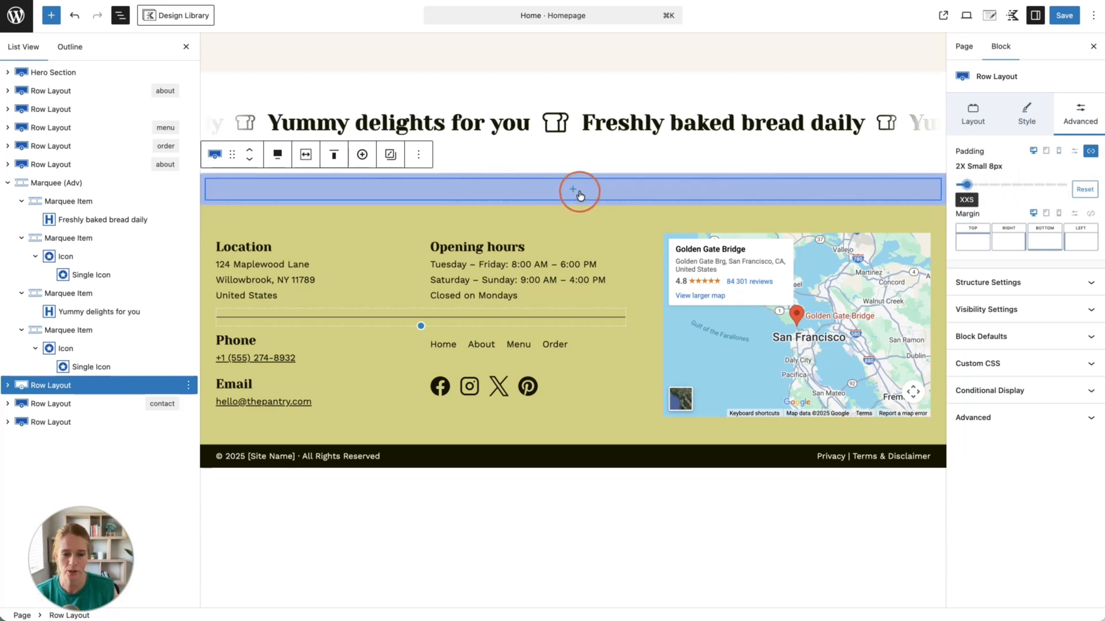
left_click(576, 193)
left_click(517, 333)
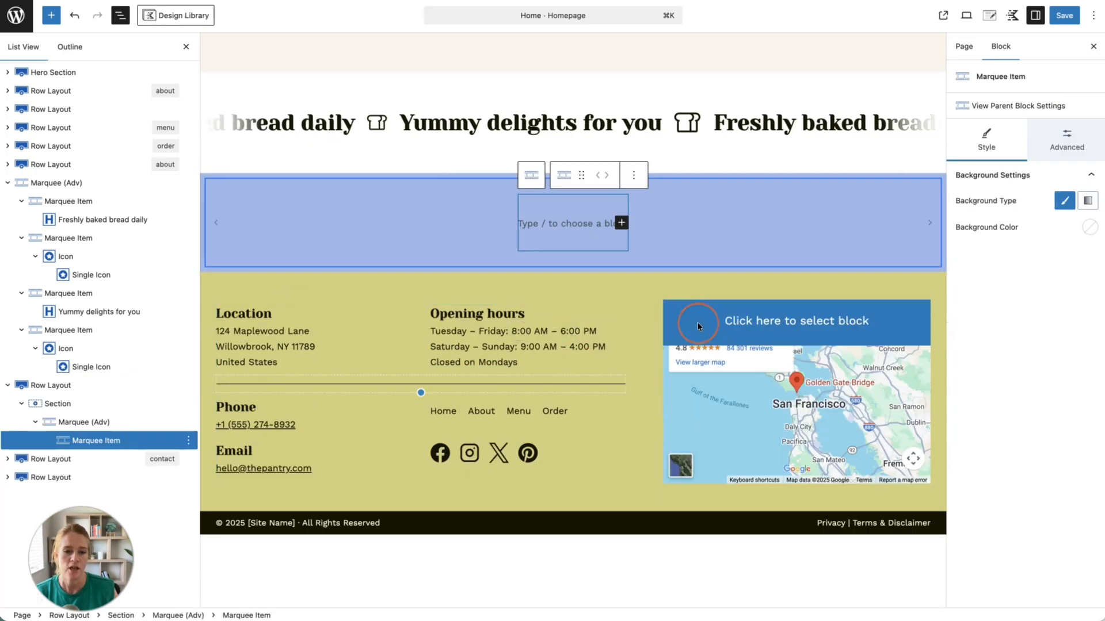
left_click(579, 232)
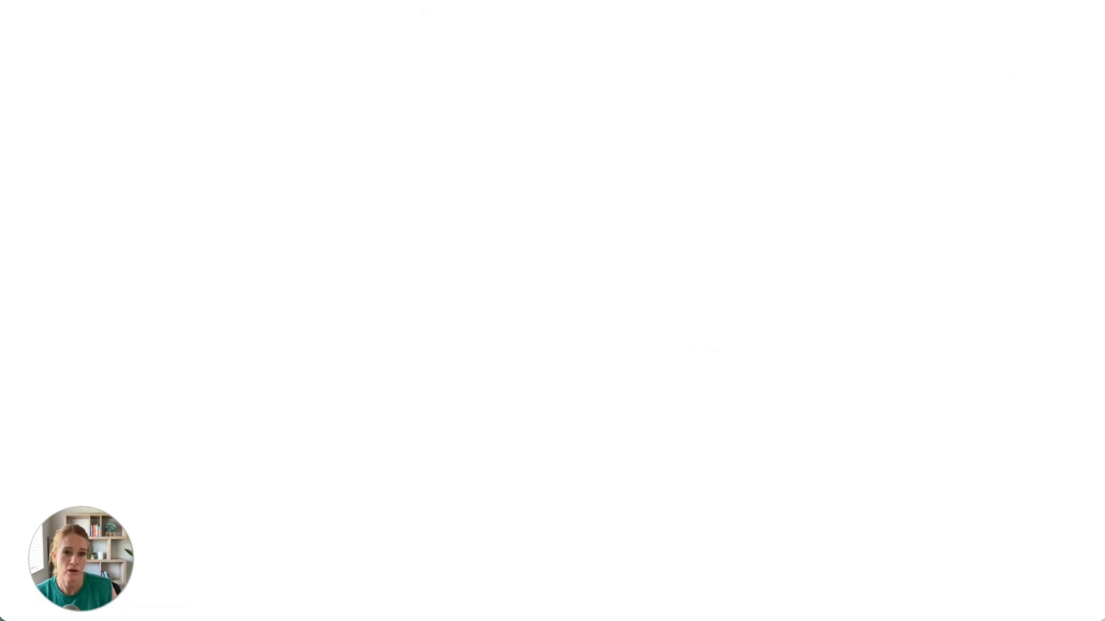
Step: Paste the bread emoji into the first marquee item and add a second item with the baguette emoji, both copied from Emojipedia
left_click(292, 235)
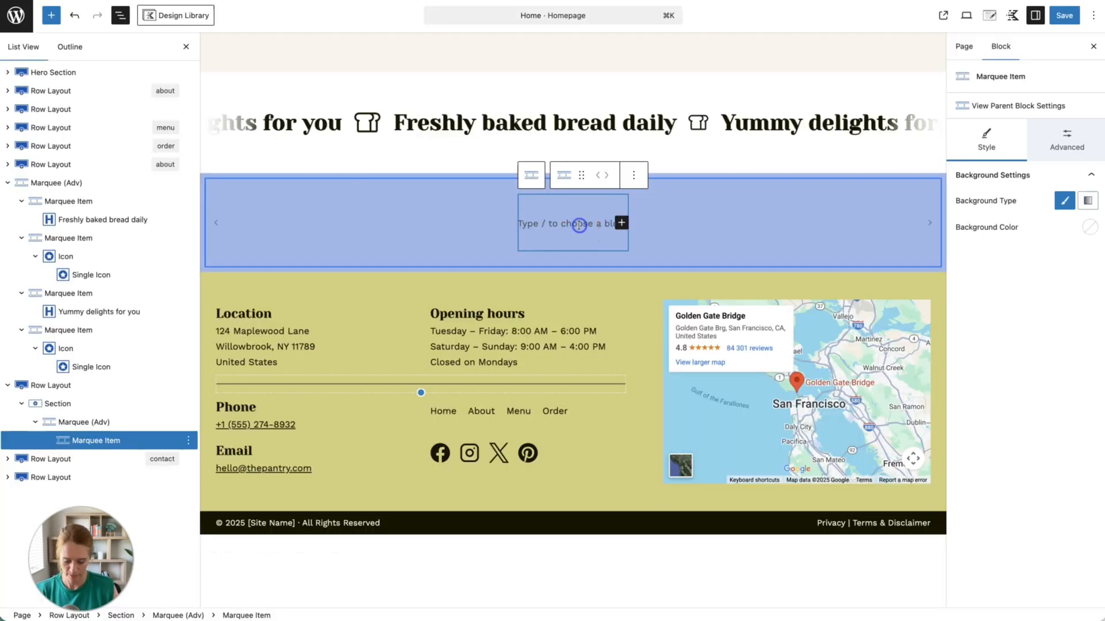
left_click(579, 225)
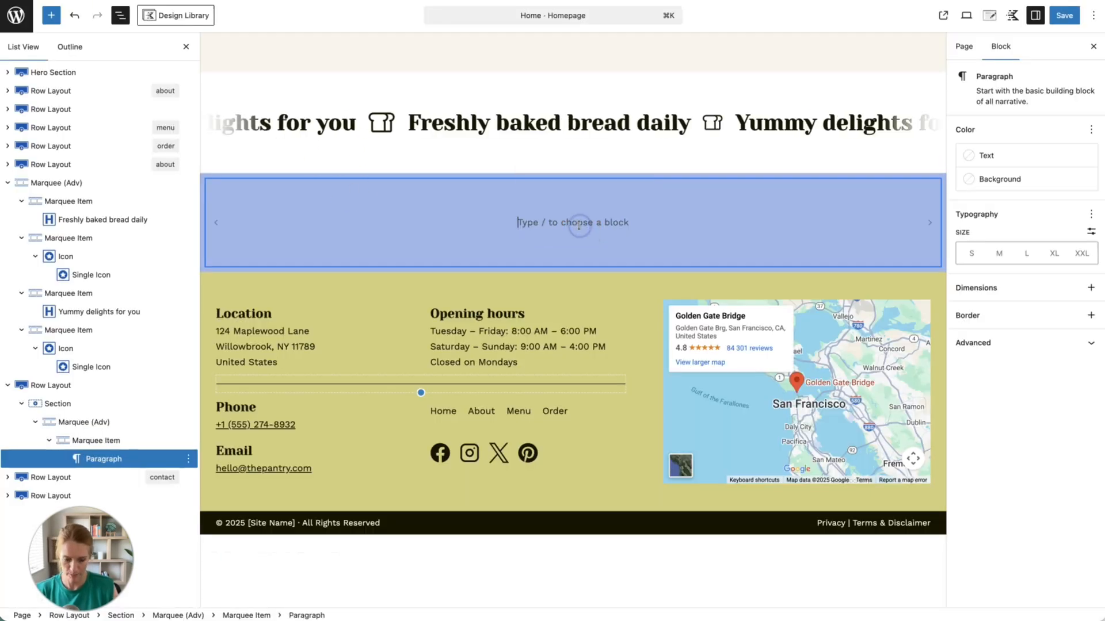
left_click(144, 423)
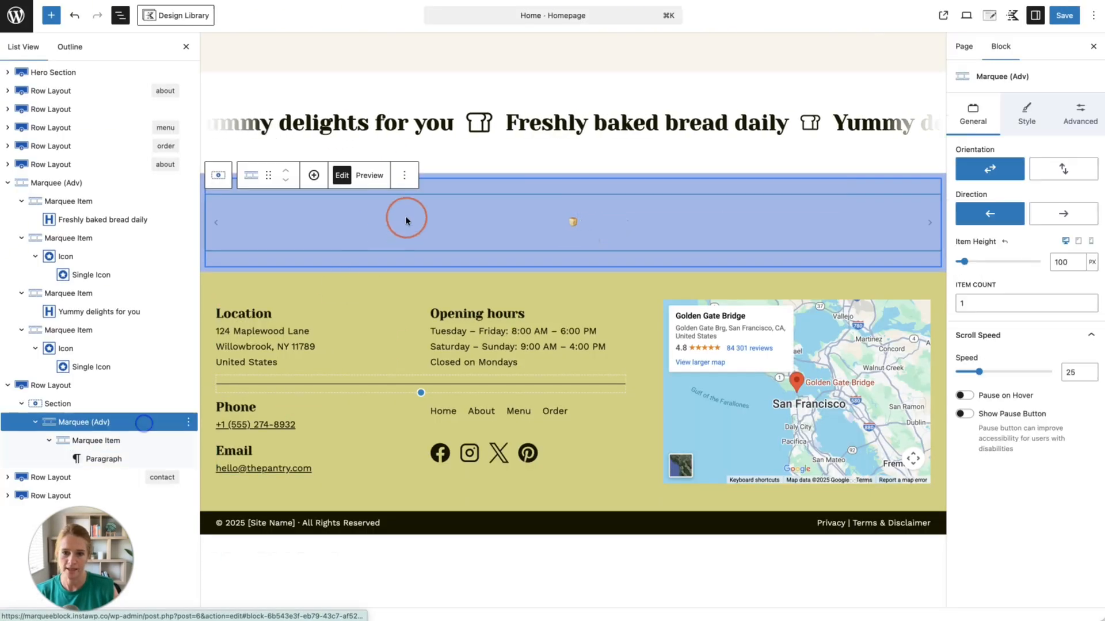
left_click(313, 175)
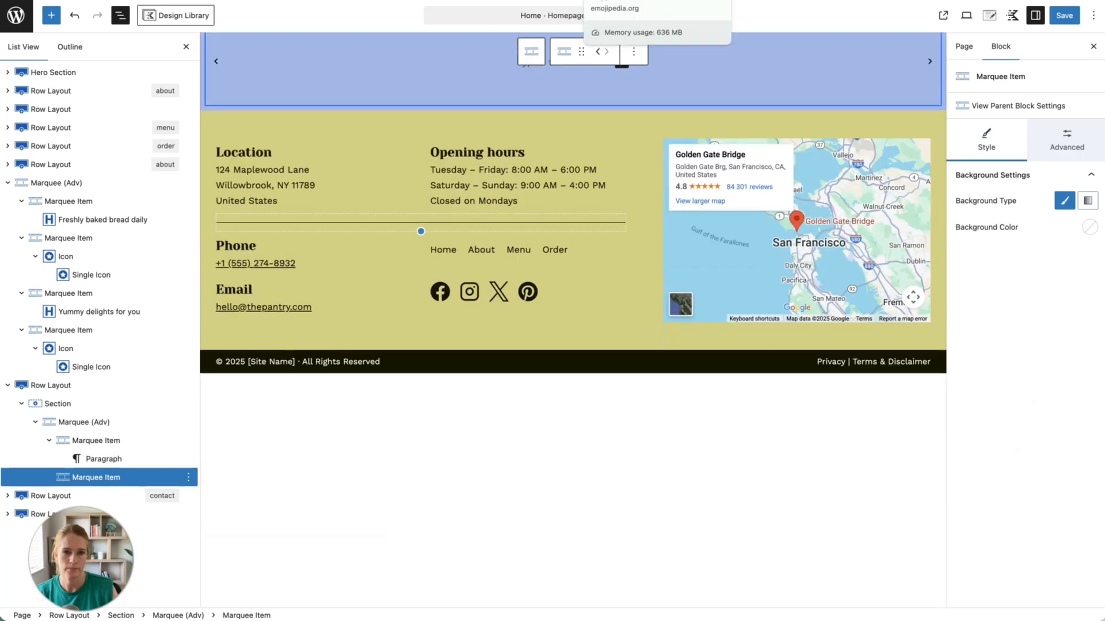
left_click(697, 2)
left_click(291, 234)
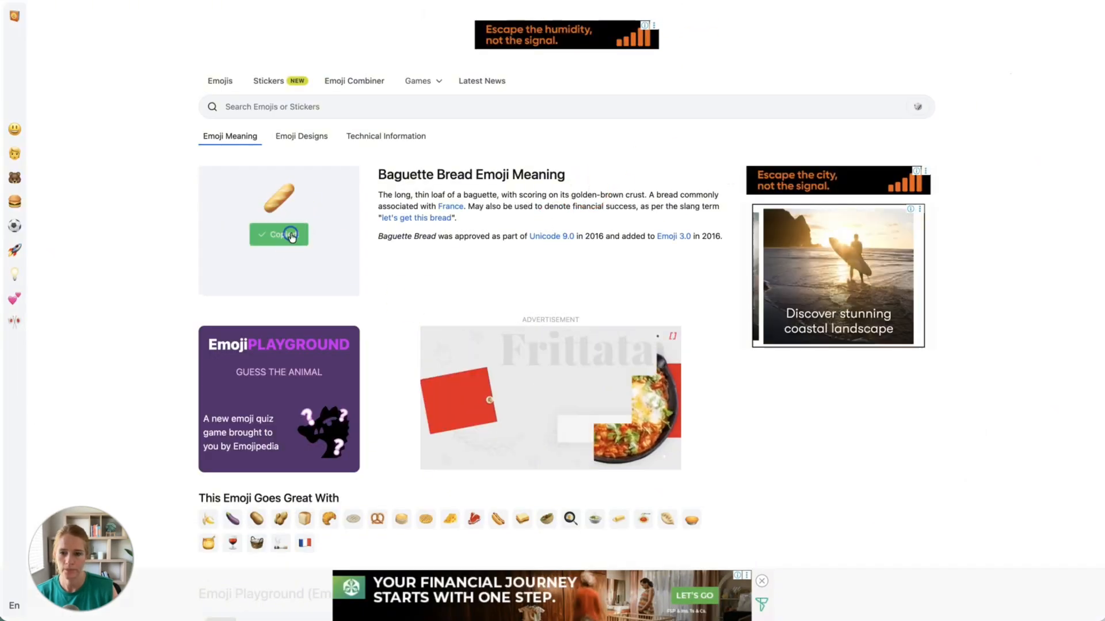
left_click(575, 2)
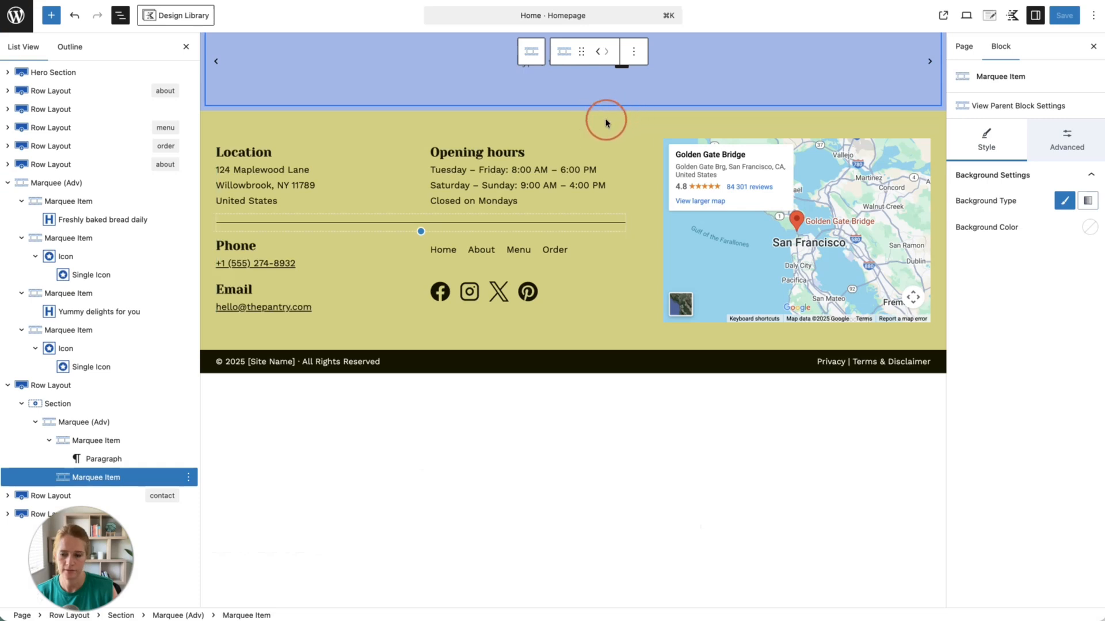
left_click(596, 86)
scroll(592, 92, "up", 3)
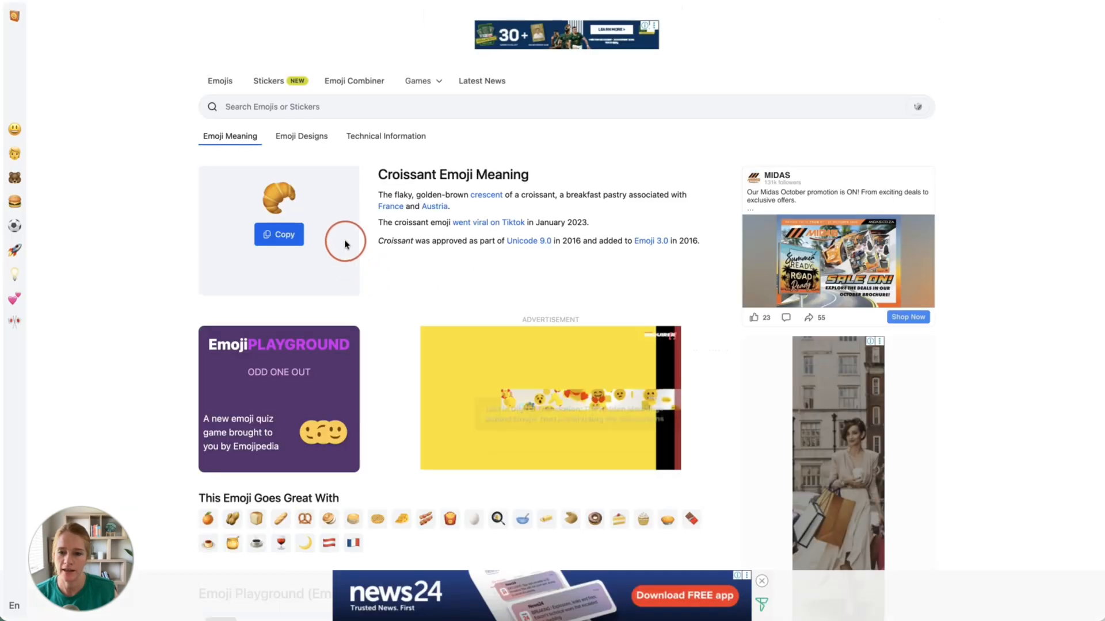
Step: Copy the croissant emoji from Emojipedia and paste it into a newly added third item of the marquee in the blue row
left_click(276, 236)
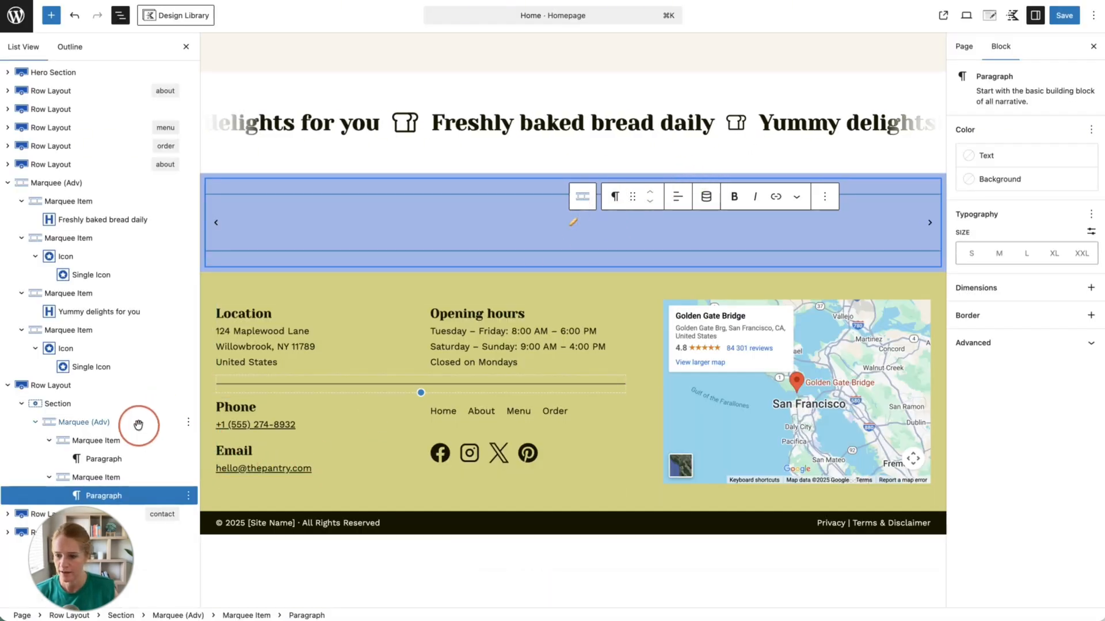
left_click(133, 425)
left_click(312, 175)
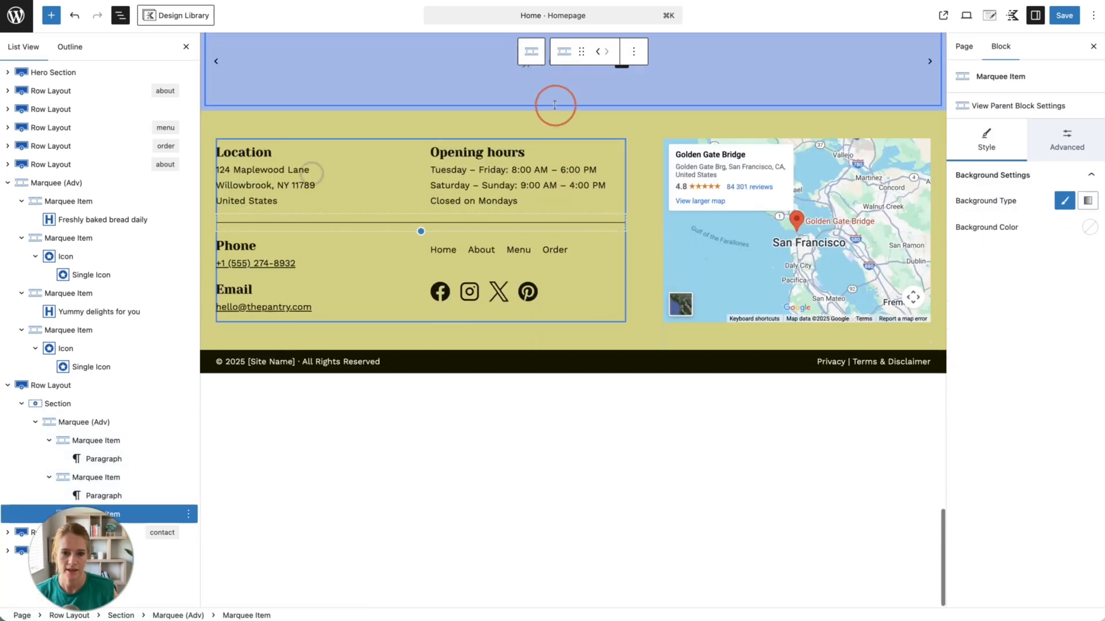
scroll(553, 144, "up", 2)
left_click(560, 144)
key("ctrl+v")
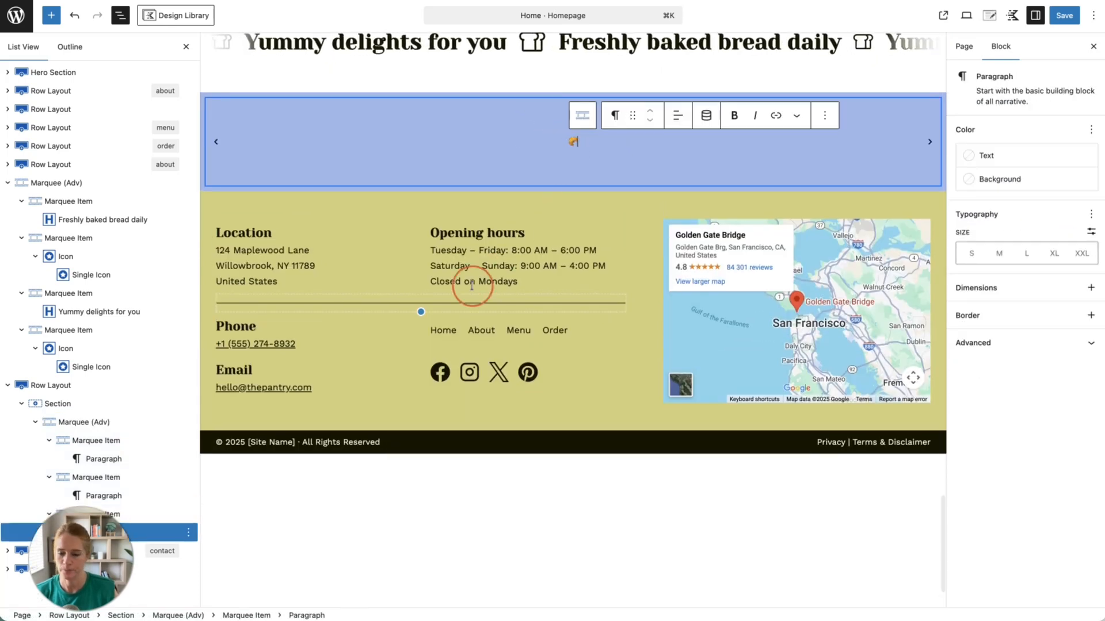
Step: Preview the emoji marquee in the editor, set its item height to 30 px and save the page
left_click(84, 422)
left_click(368, 96)
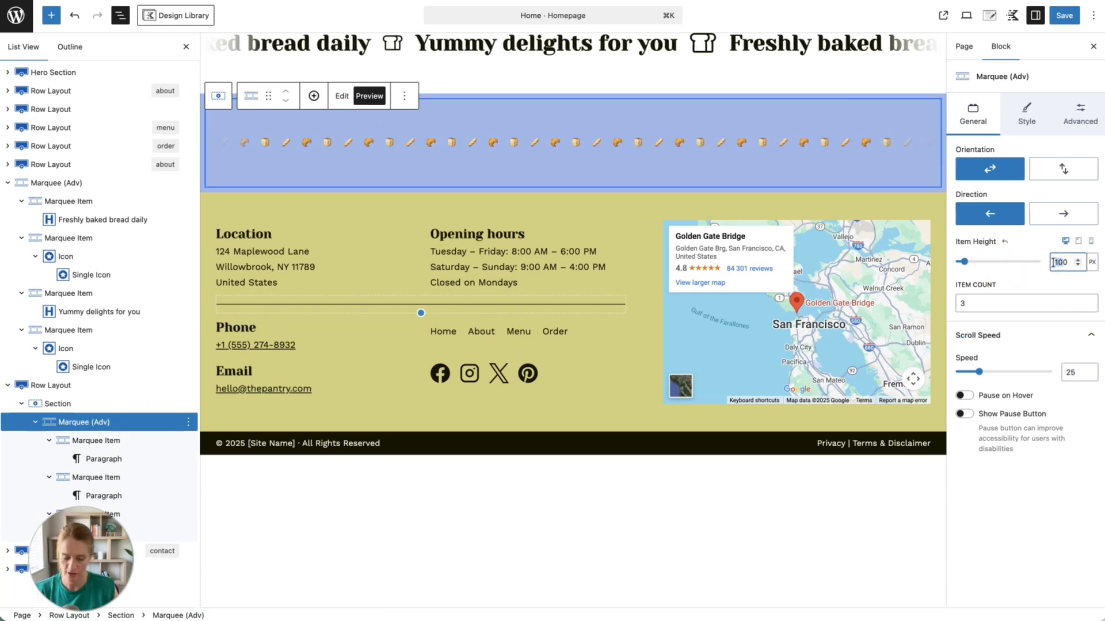
type("30")
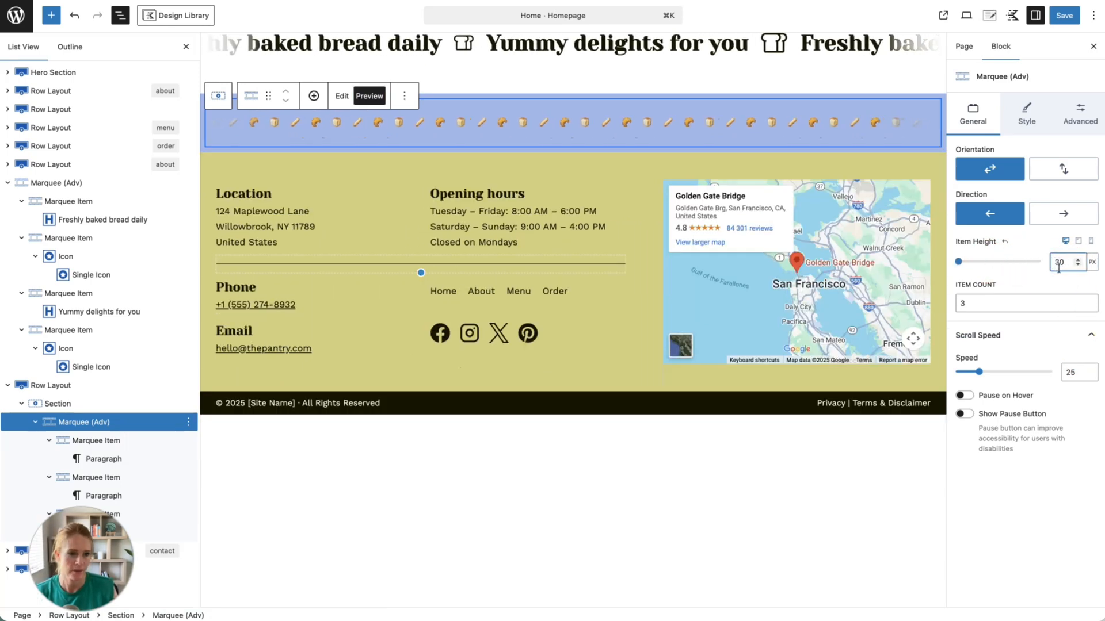
left_click(1064, 17)
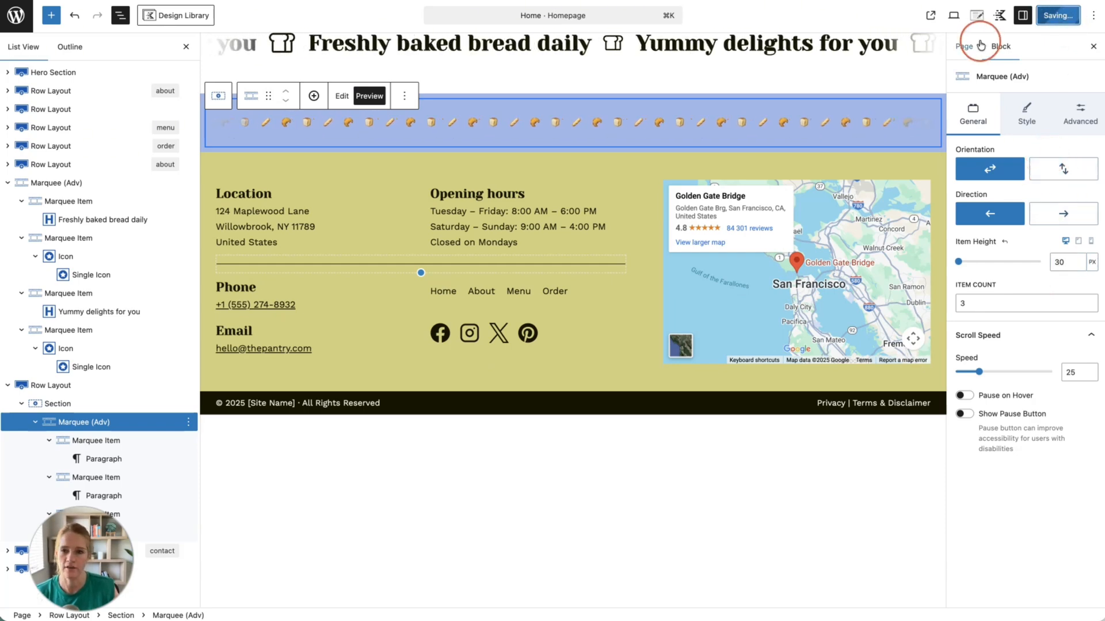
Step: Check how the emoji marquee above the footer displays on the live homepage and return to the editor
left_click(943, 17)
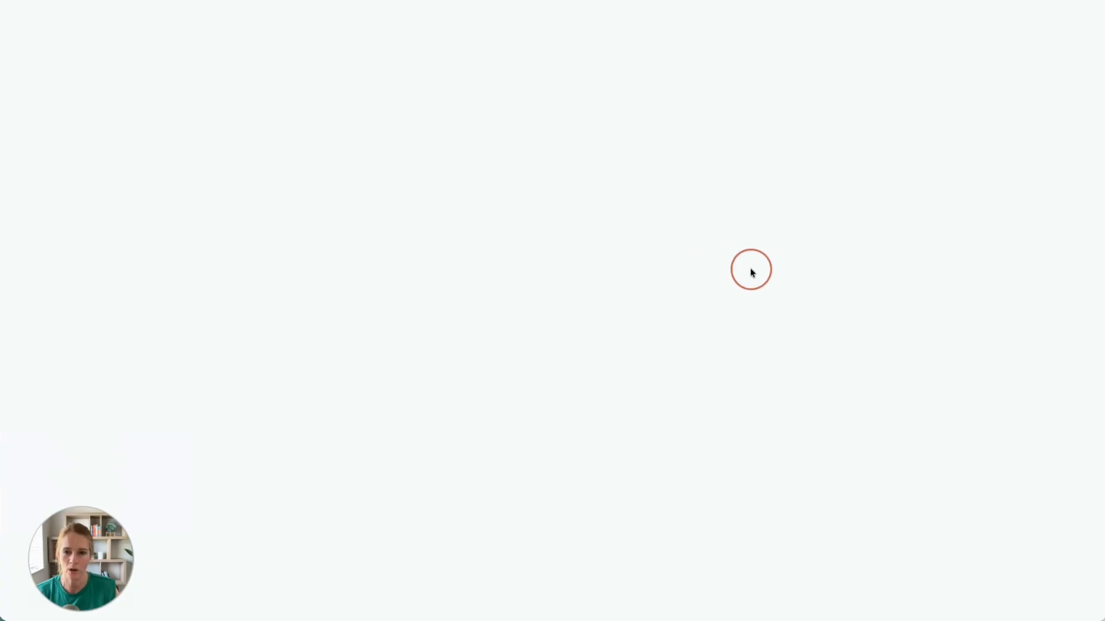
scroll(659, 359, "down", 10)
scroll(658, 363, "down", 15)
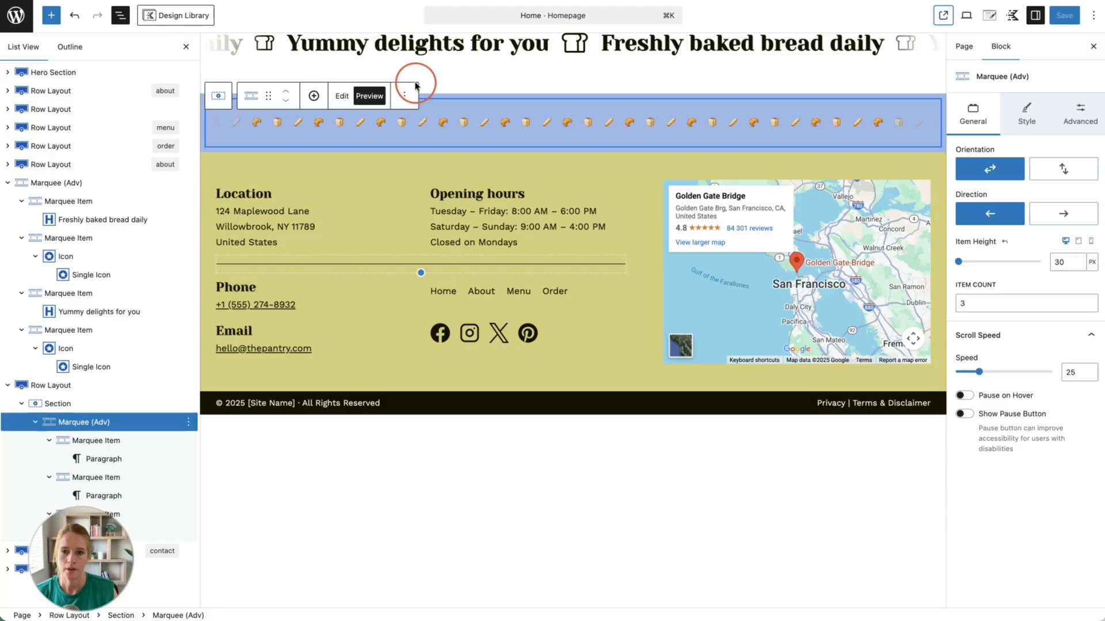
Step: Insert a Marquee (Adv) block directly after the testimonial text that begins "The Pantry is my midweek escape"
scroll(530, 130, "up", 10)
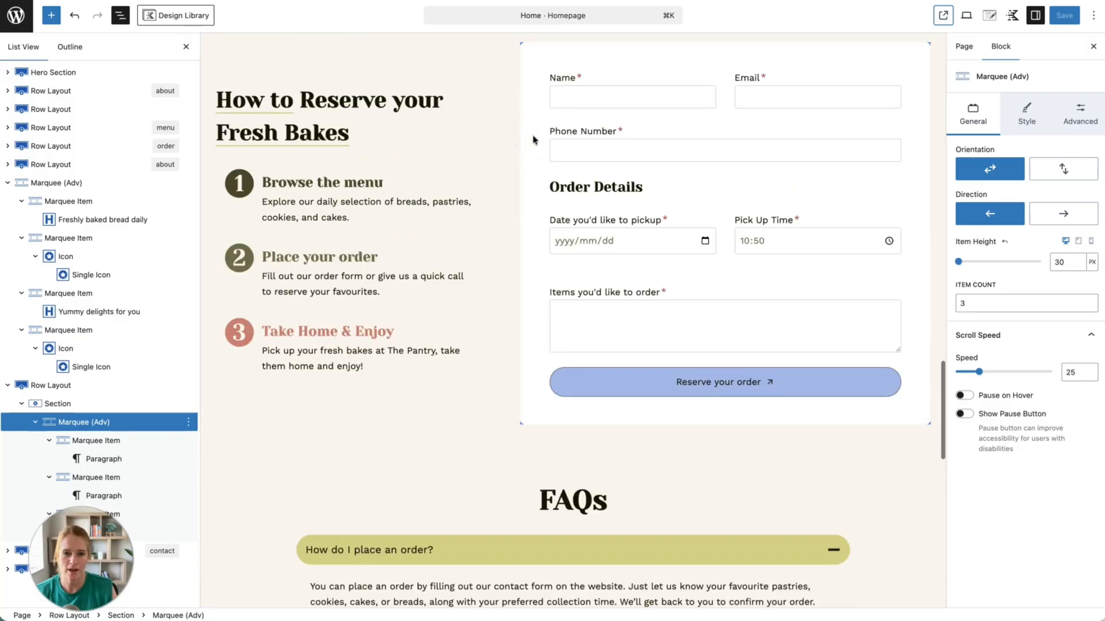
scroll(533, 139, "up", 15)
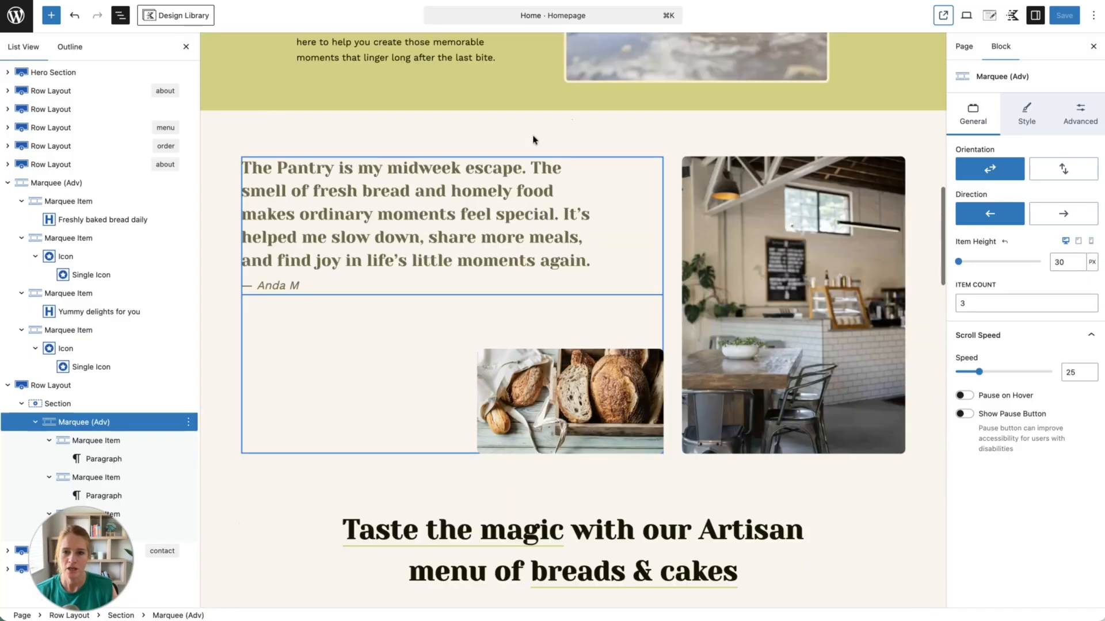
scroll(533, 139, "up", 2)
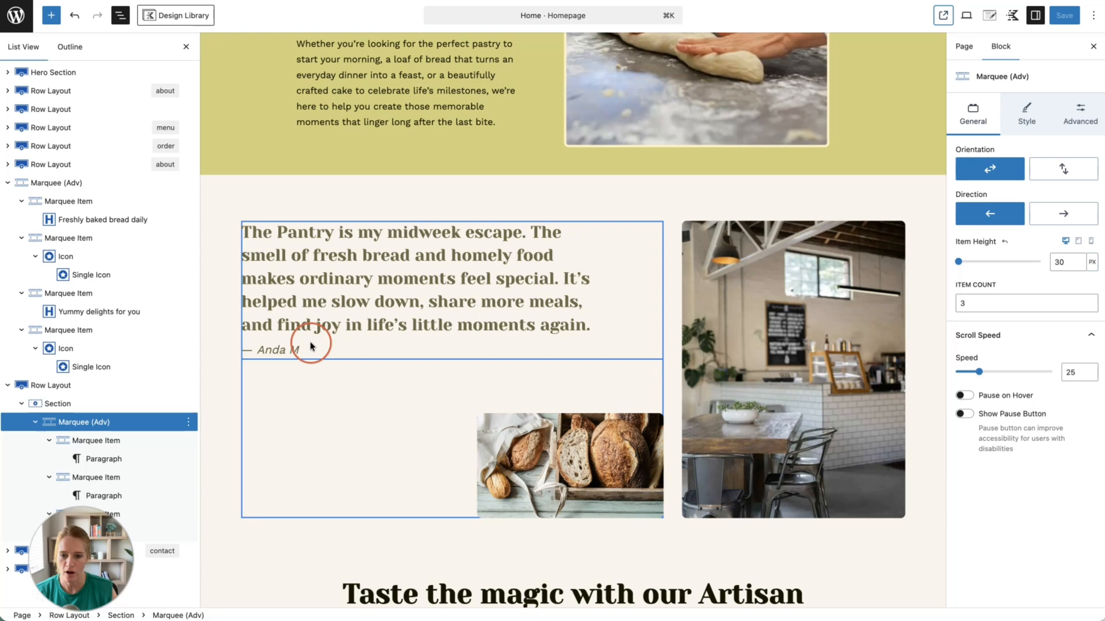
left_click(326, 304)
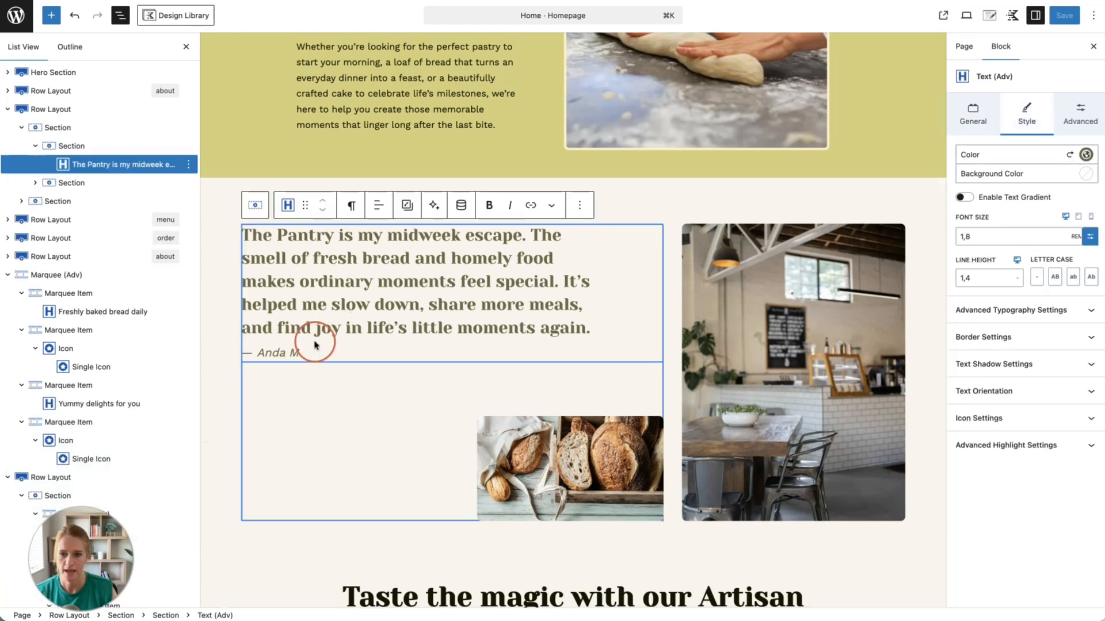
left_click(583, 205)
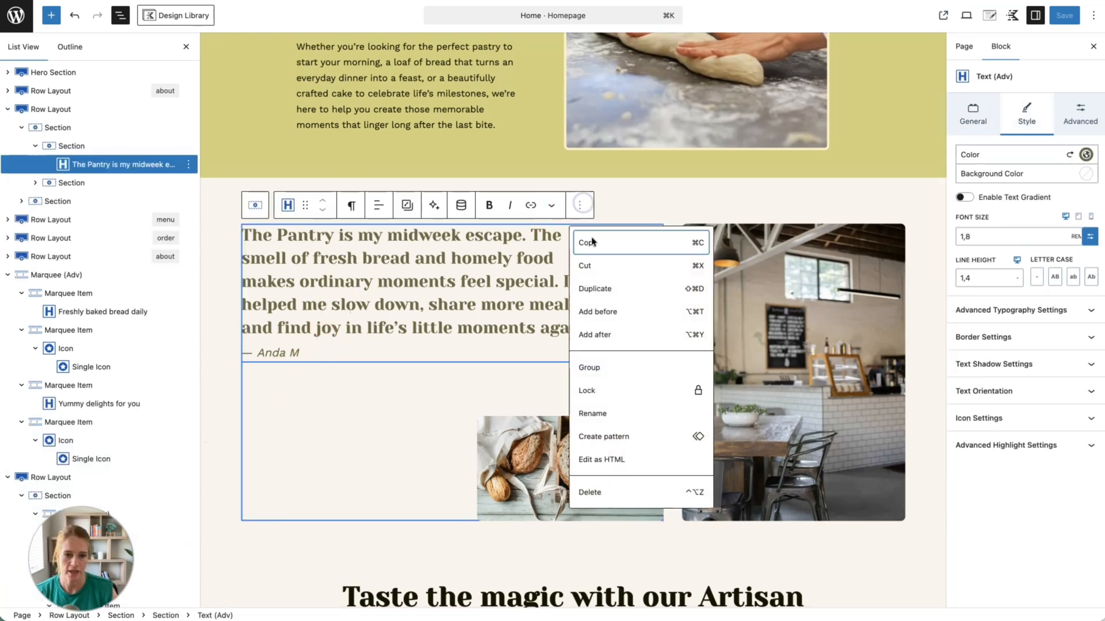
left_click(632, 331)
scroll(632, 334, "down", 2)
type("/mar")
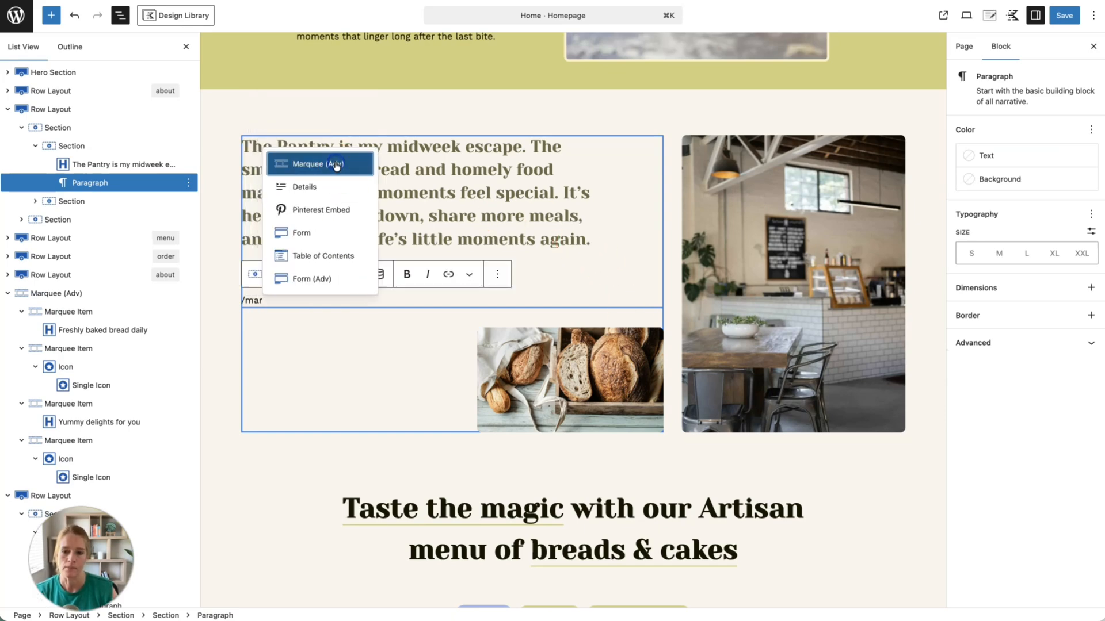
left_click(335, 163)
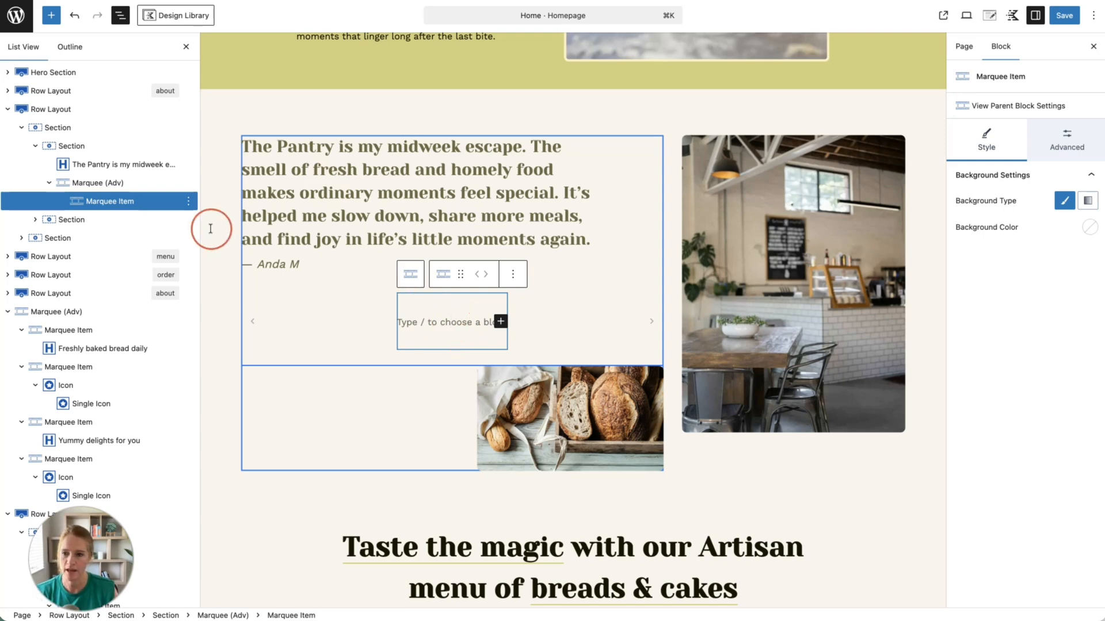
Step: Move the testimonial text block into the new marquee's first item and duplicate that marquee item
left_click_drag(75, 165, 106, 182)
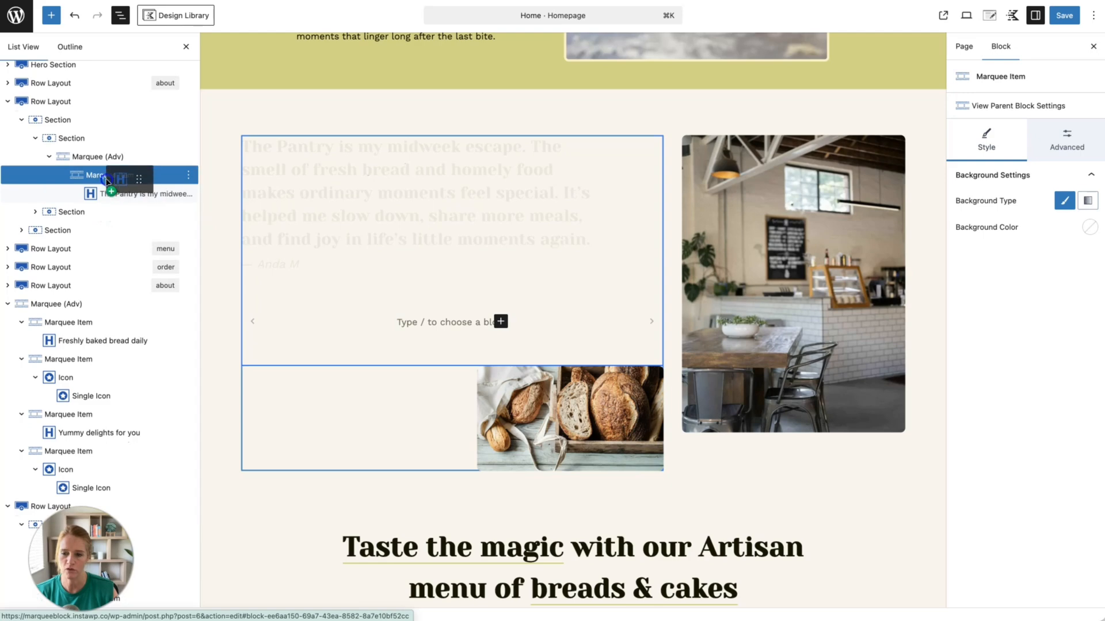
left_click_drag(182, 187, 182, 187)
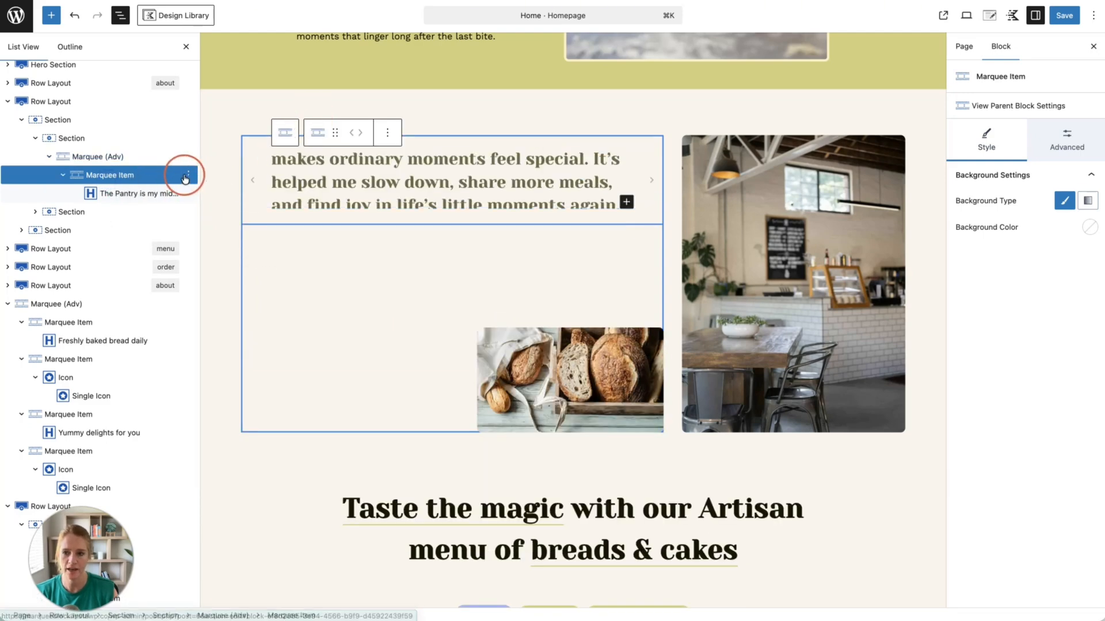
left_click(189, 176)
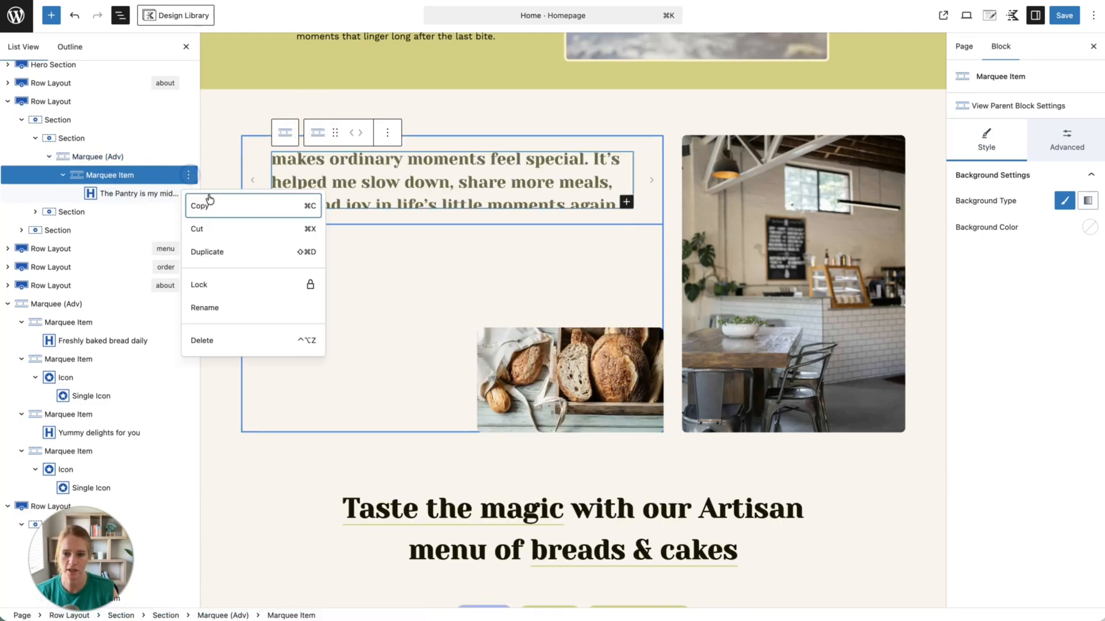
left_click(231, 253)
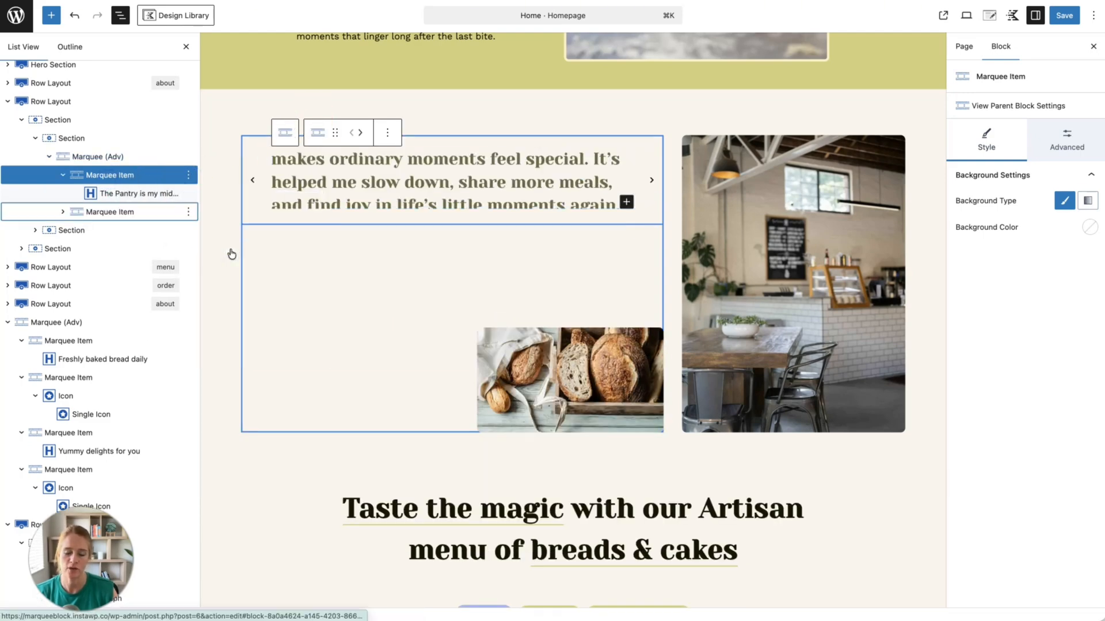
Step: Replace the duplicated item's quote with "This is some new text for a testimonial" and enter a different customer's first name after the dash
left_click(63, 212)
left_click(101, 232)
left_click(374, 118)
triple_click(362, 143)
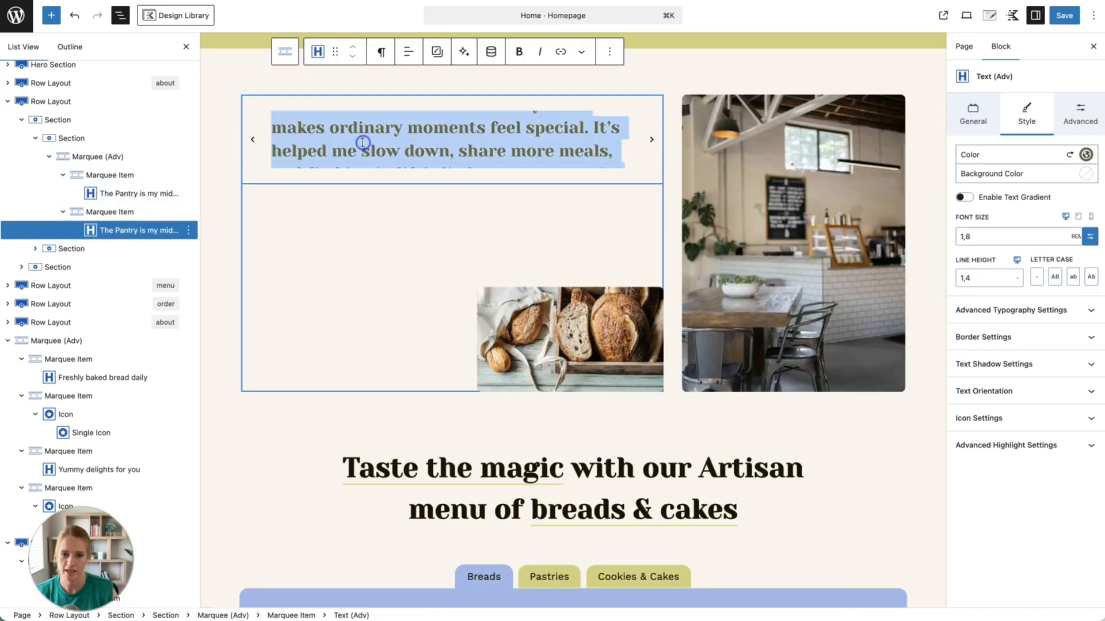
key("BackSpace")
type("This is som")
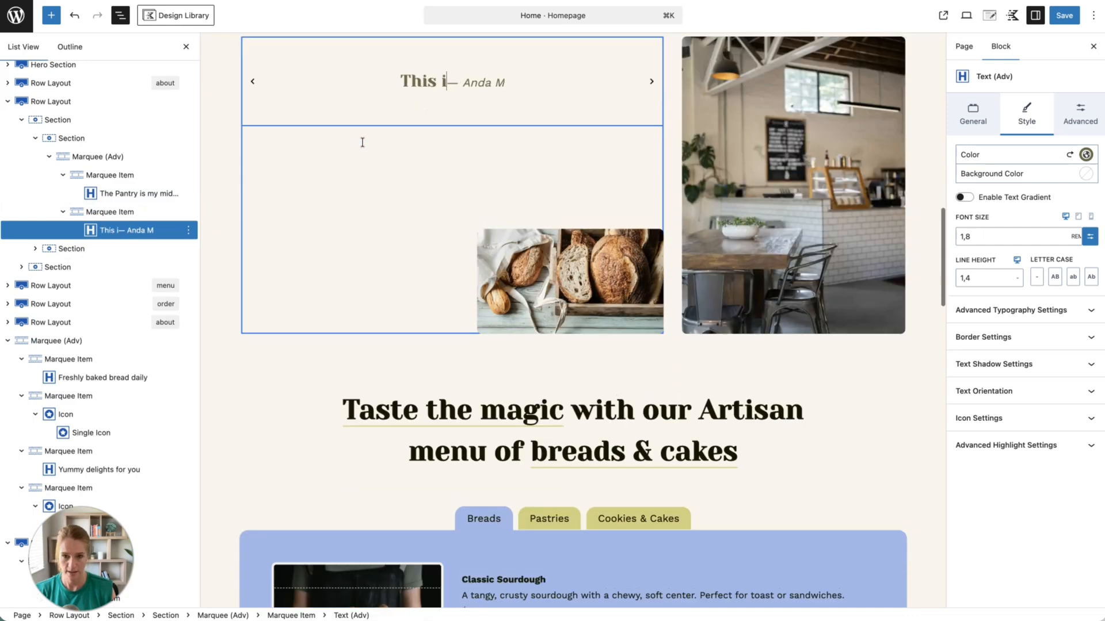
type("e new text fora. te")
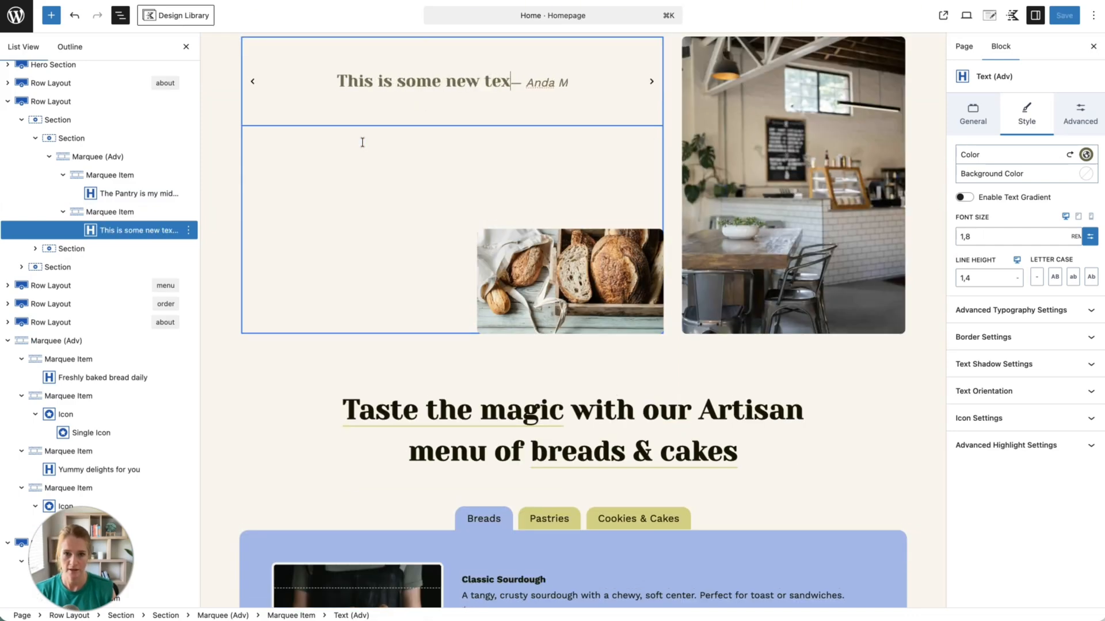
type("sti")
key("BackSpace")
key("BackSpace")
key("BackSpace")
key("BackSpace")
key("BackSpace")
key("BackSpace")
key("BackSpace")
key("BackSpace")
type("a testimonial")
left_click_drag(314, 107, 270, 107)
key("BackSpace")
type("Sarah")
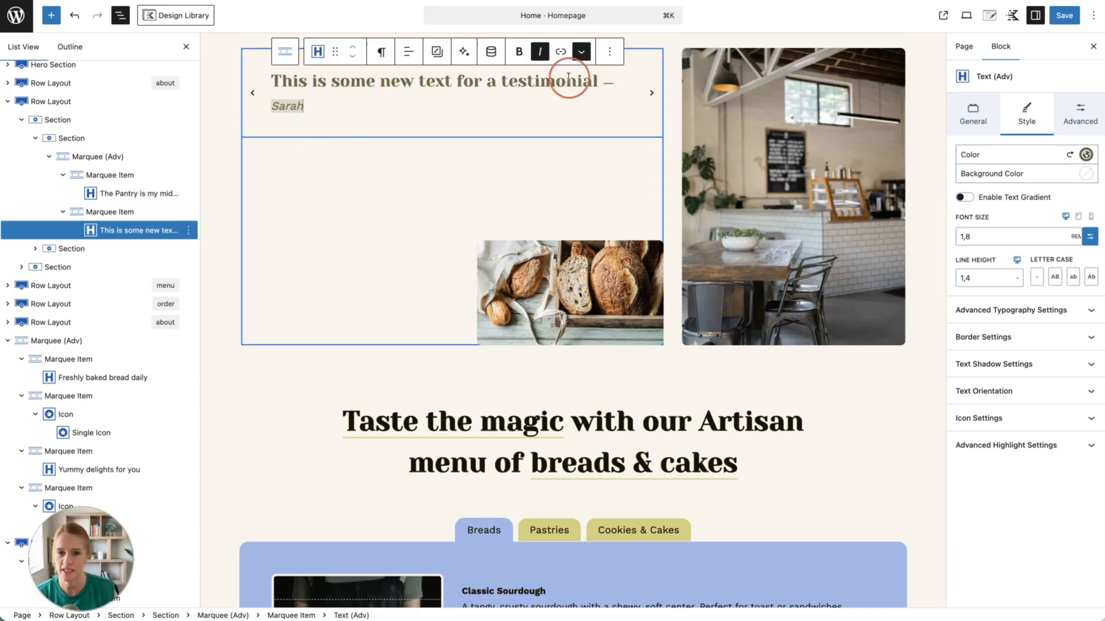
Step: Preview the testimonial marquee, switch its orientation to vertical and set the container height to 276 px
left_click(113, 159)
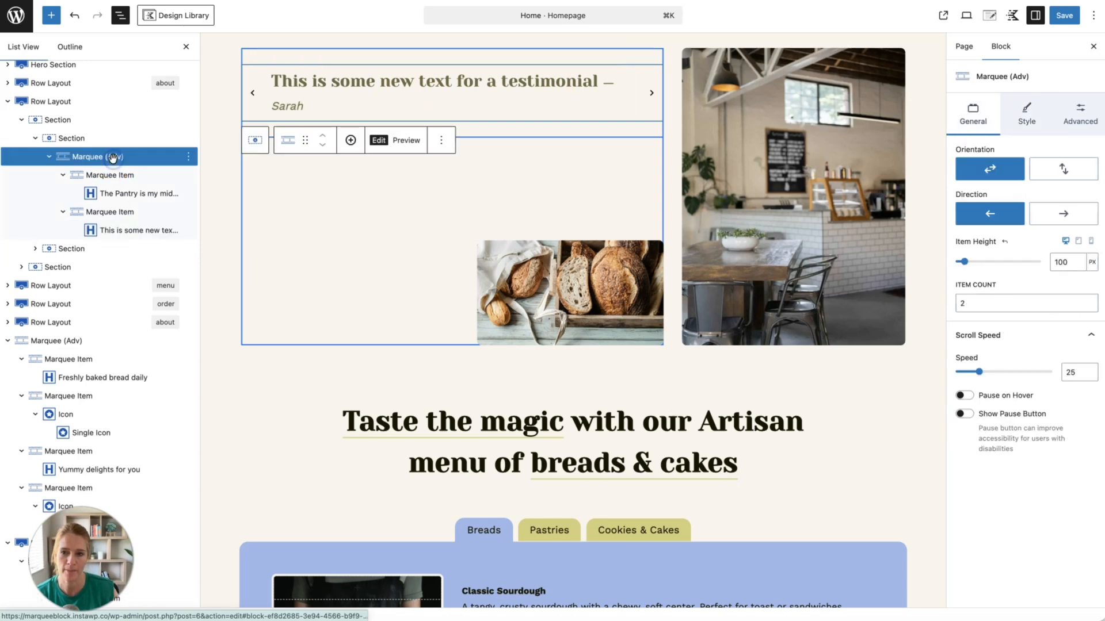
left_click(403, 142)
scroll(414, 236, "up", 2)
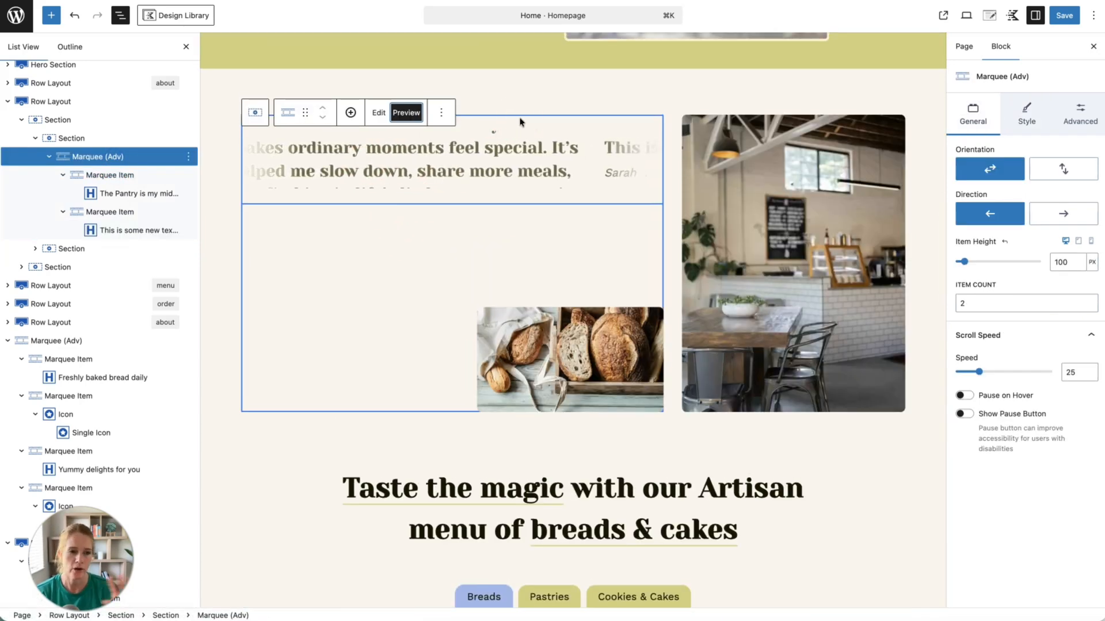
left_click(1049, 175)
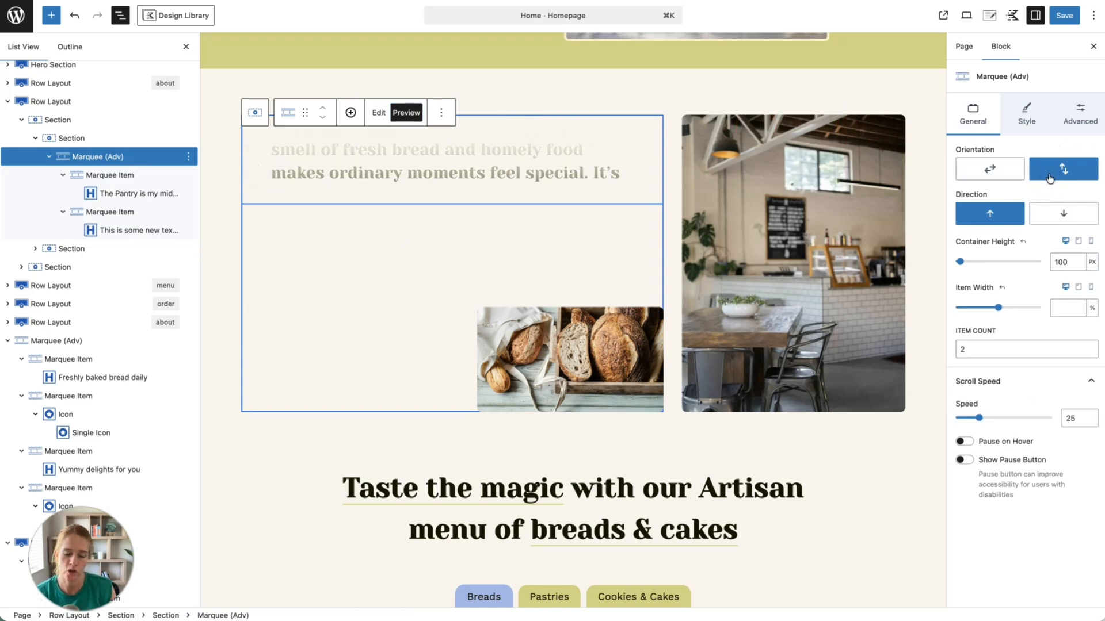
left_click(961, 264)
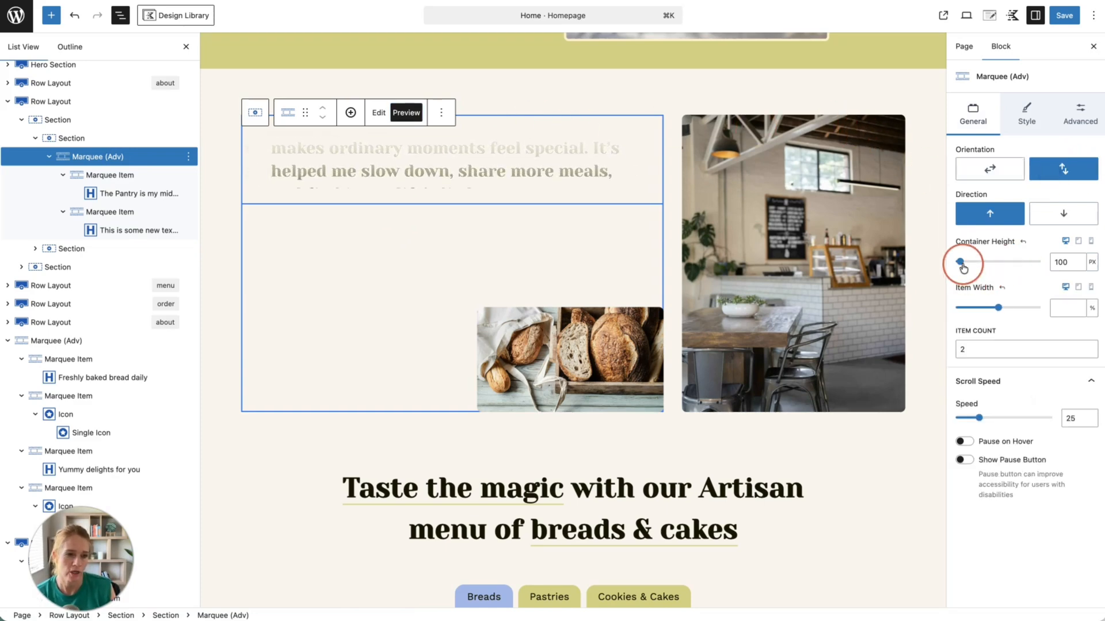
left_click_drag(963, 265, 967, 264)
left_click(1081, 301)
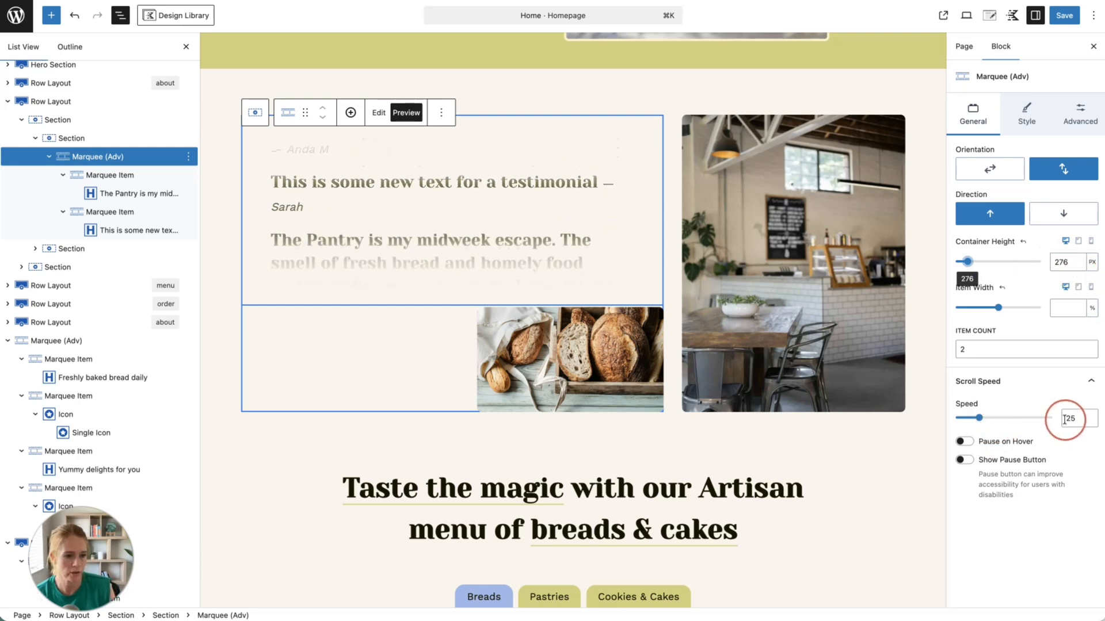
Step: Enable pause on hover and the pause button for the testimonial marquee and turn off its edge fading
left_click(969, 461)
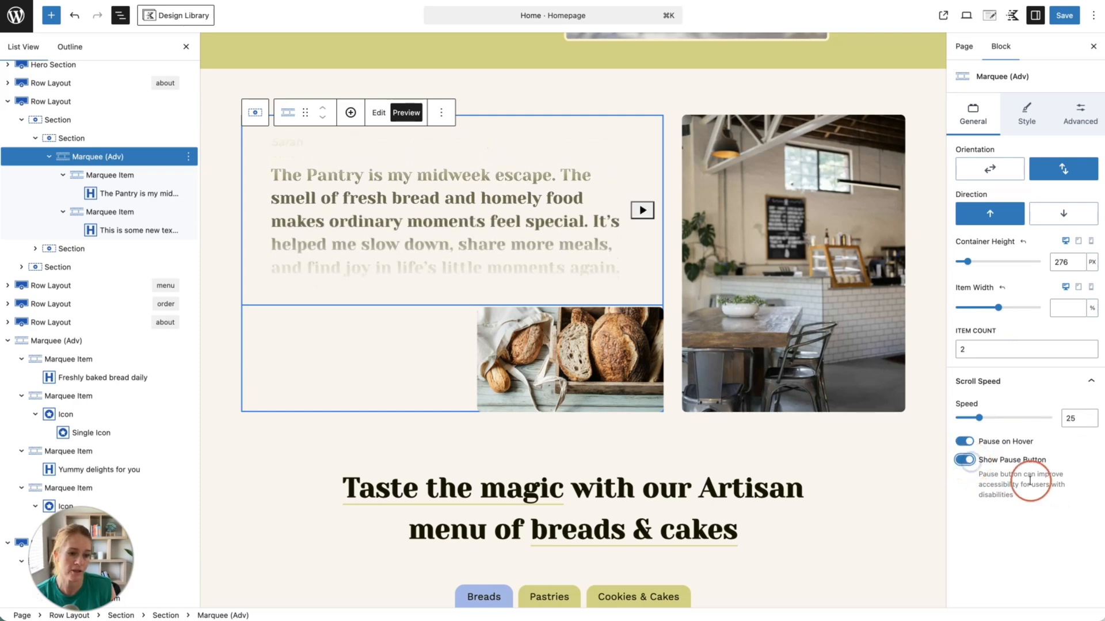
left_click(1030, 124)
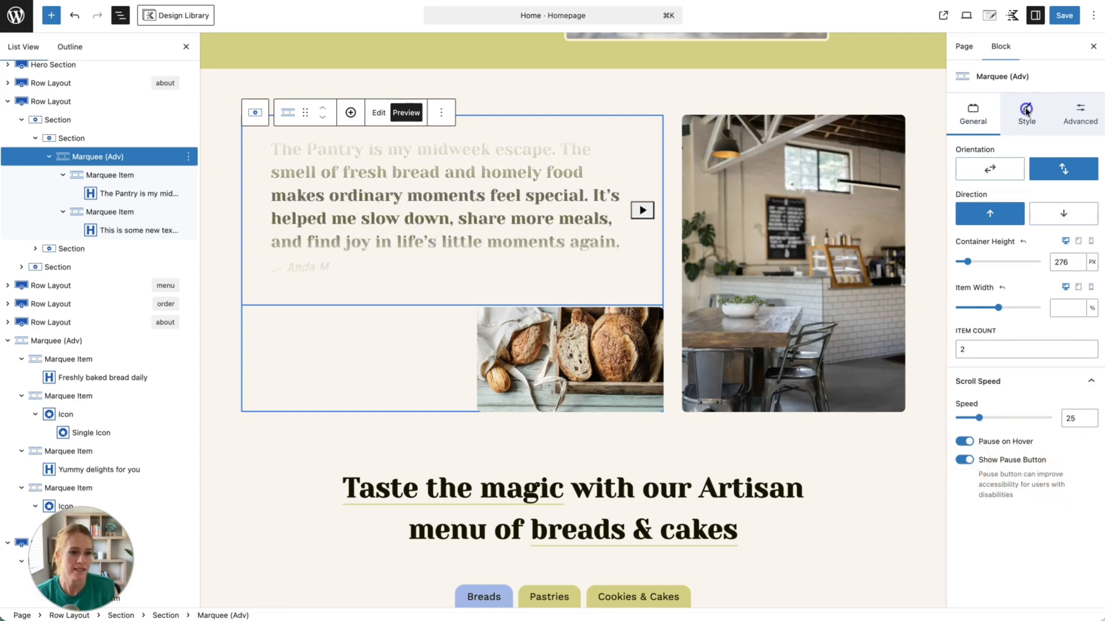
left_click(963, 171)
left_click(964, 171)
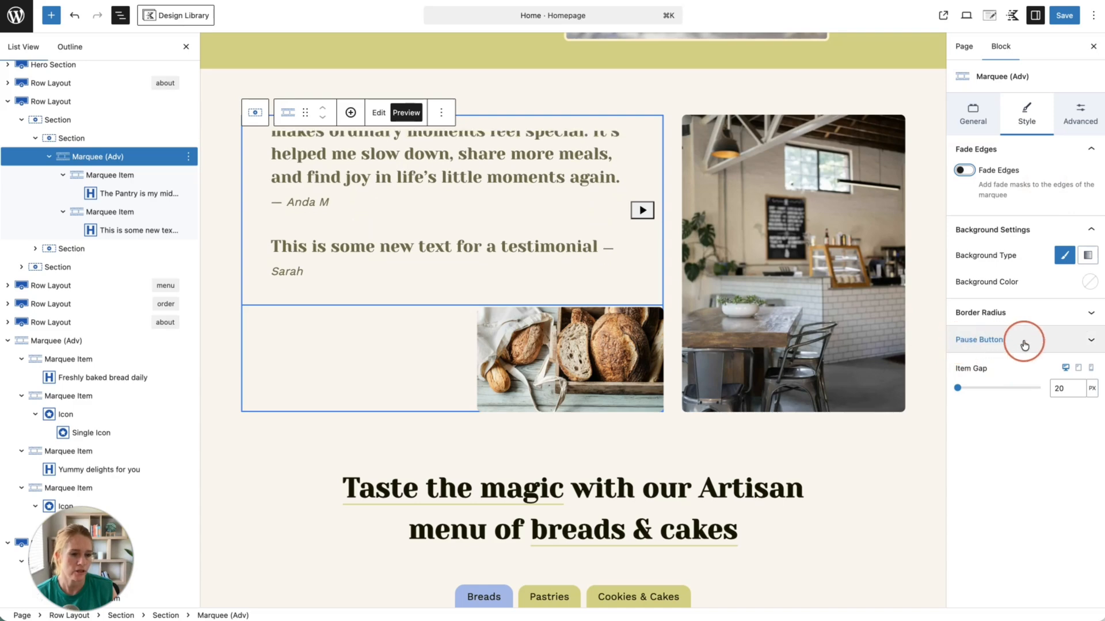
Step: Set the marquee pause button's background to the cream palette color FAF5ED and its icon to the medium olive palette color
left_click(1050, 341)
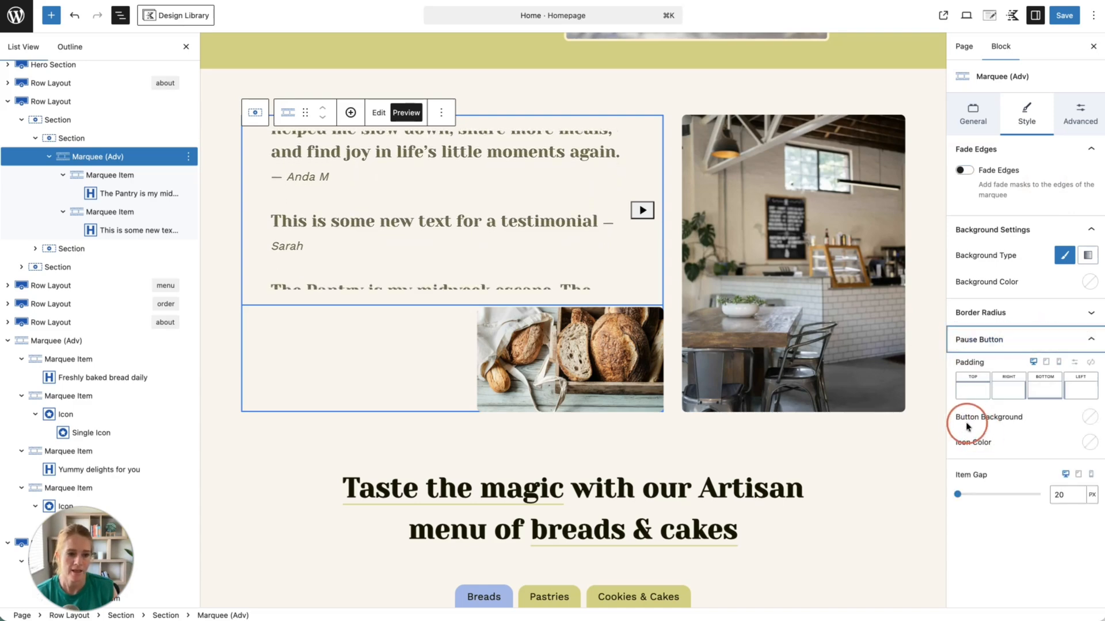
left_click(1089, 419)
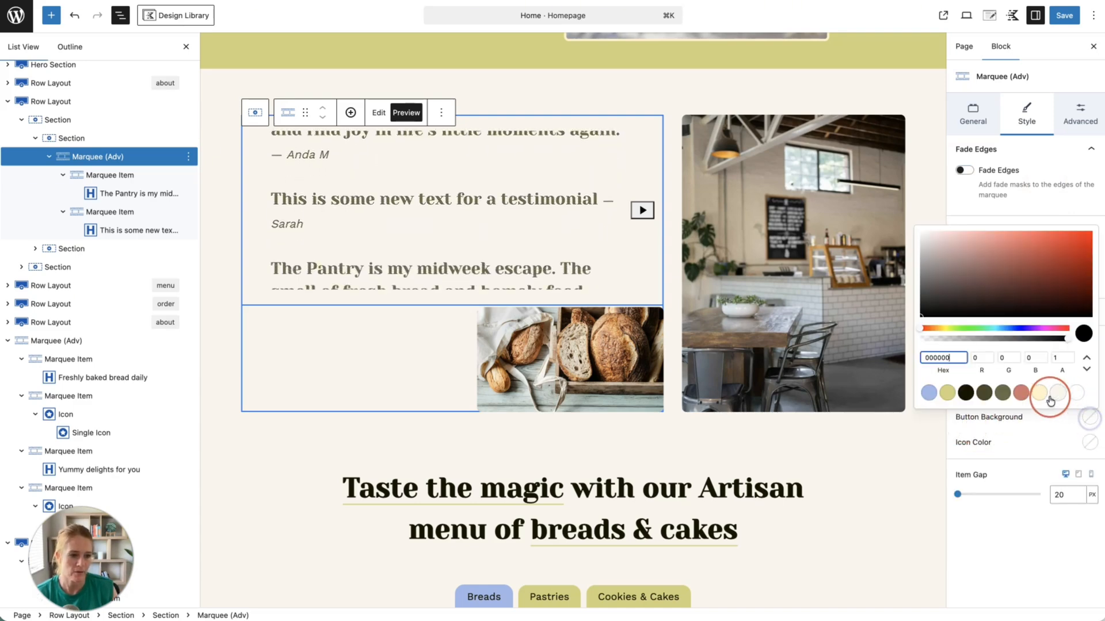
left_click(1058, 394)
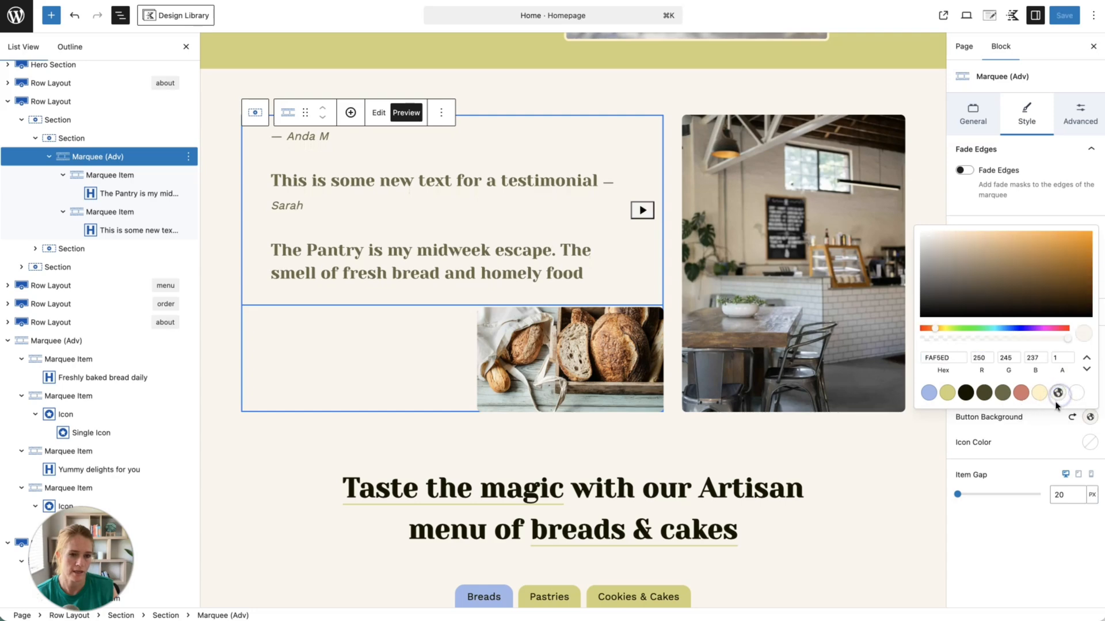
left_click(1090, 443)
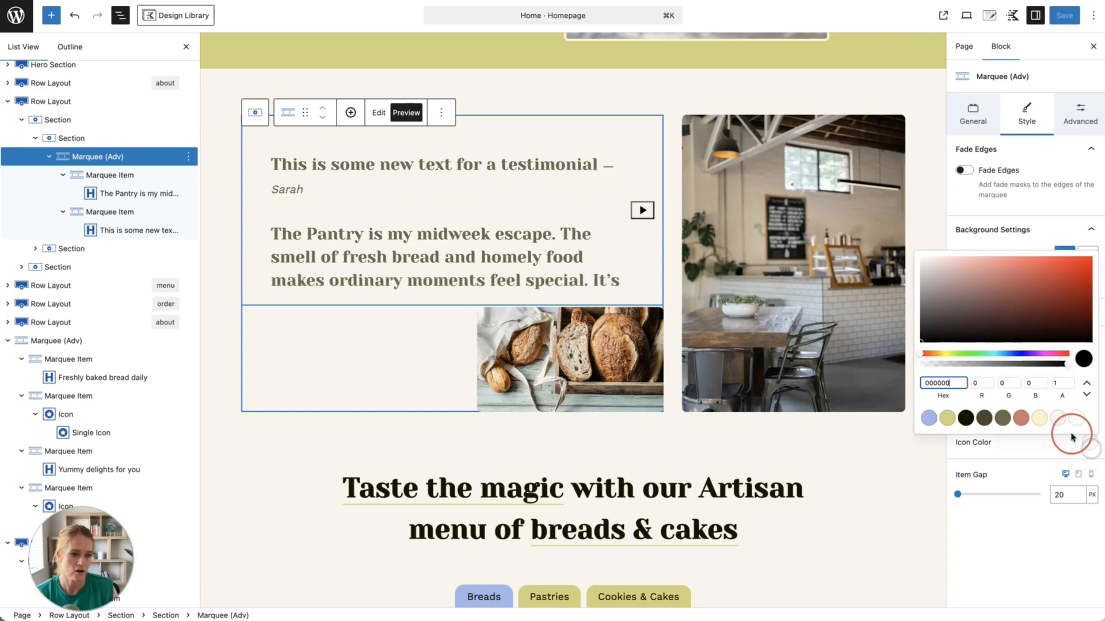
left_click(1002, 418)
left_click(1023, 445)
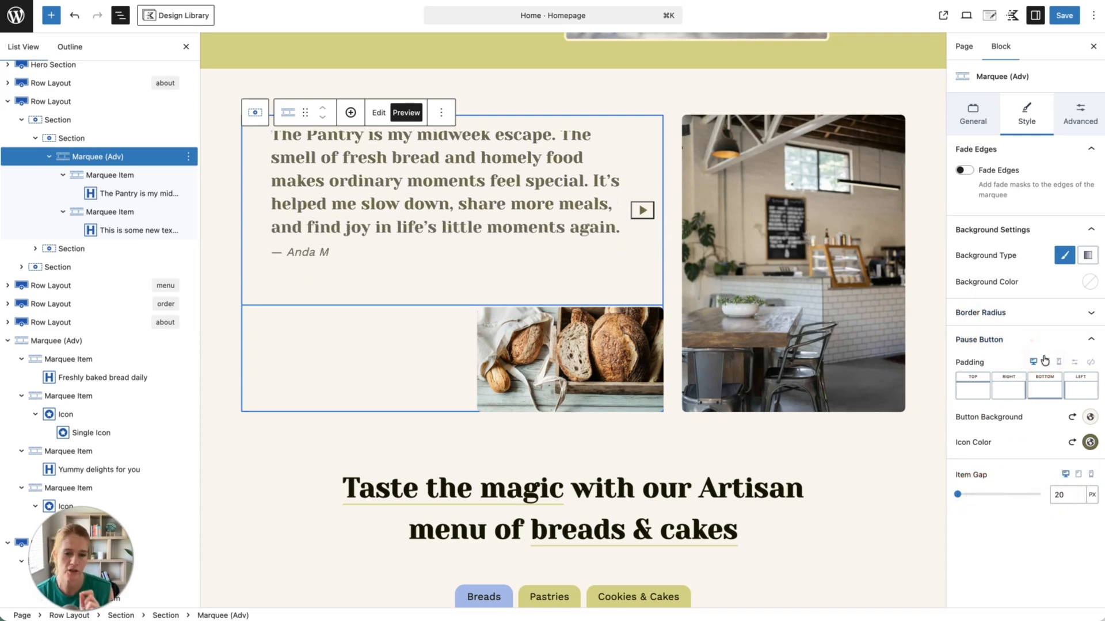
Step: Give the testimonial marquee's first item the pale yellow palette color as its background
left_click(484, 147)
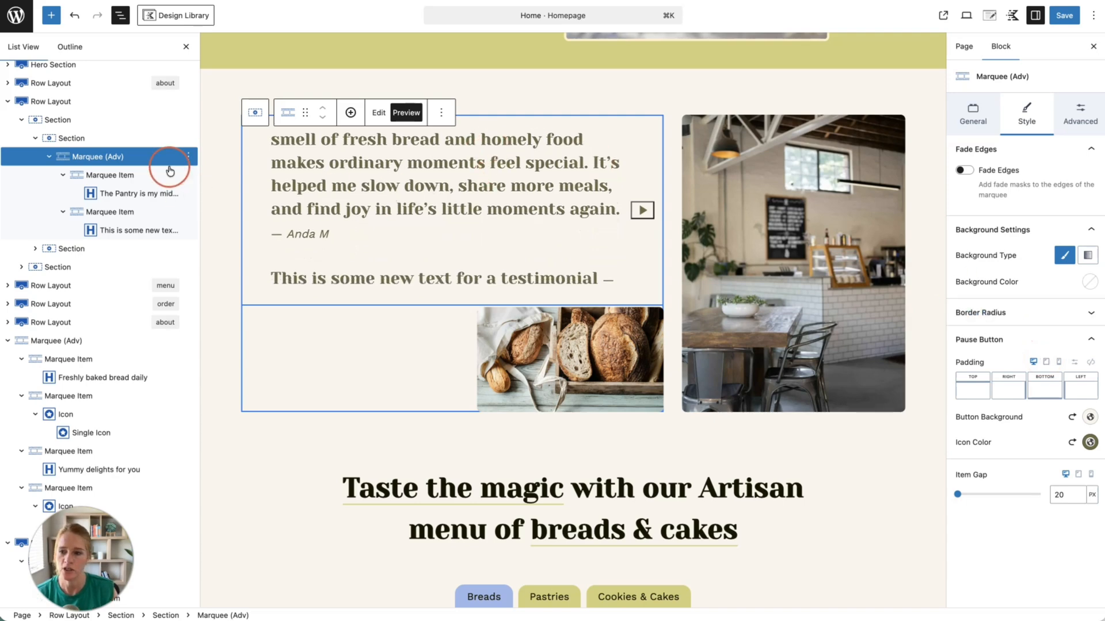
left_click(138, 178)
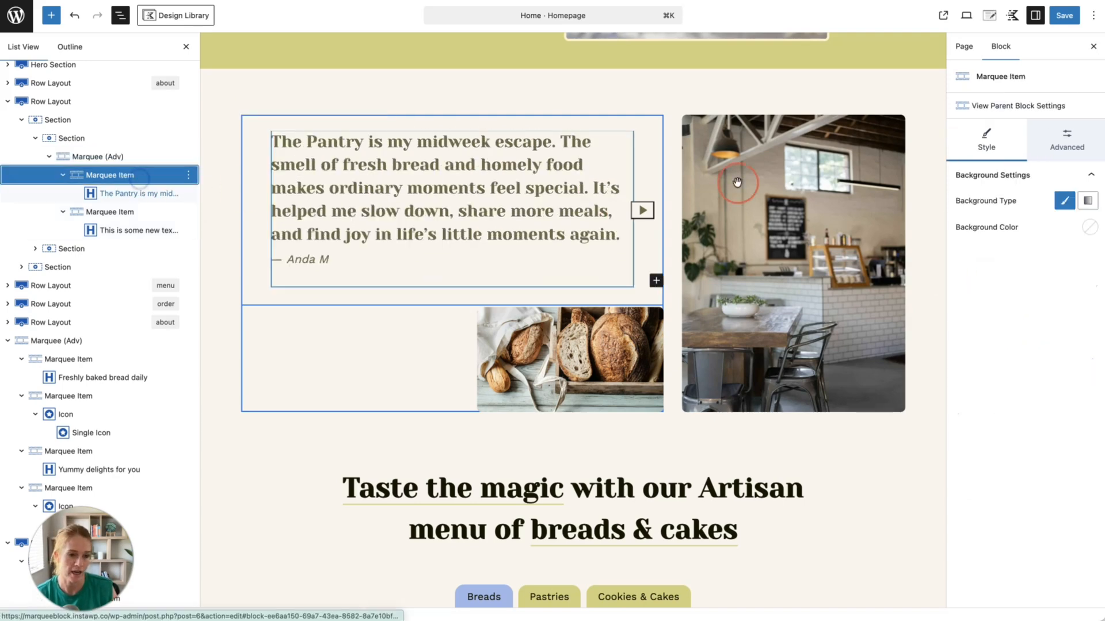
left_click(1002, 222)
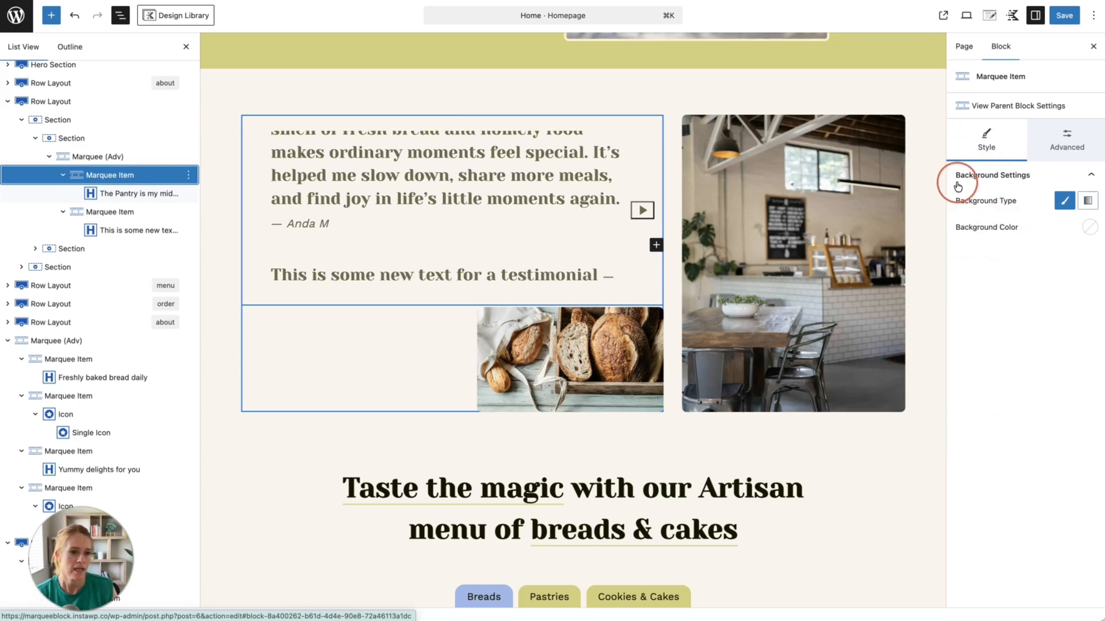
left_click(1095, 229)
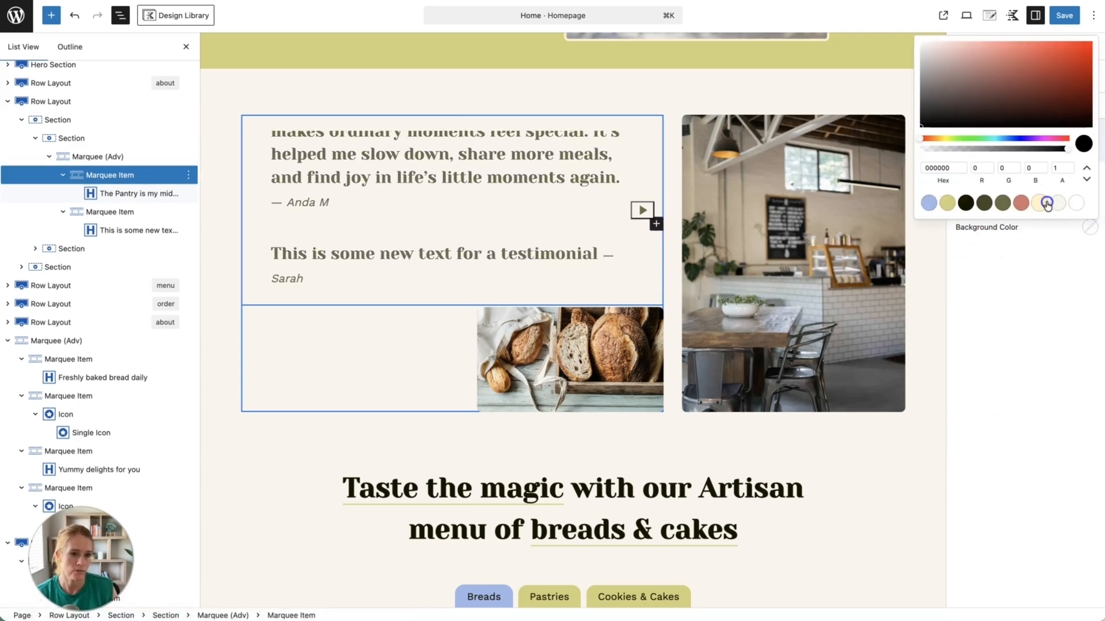
left_click(1042, 202)
left_click(1015, 280)
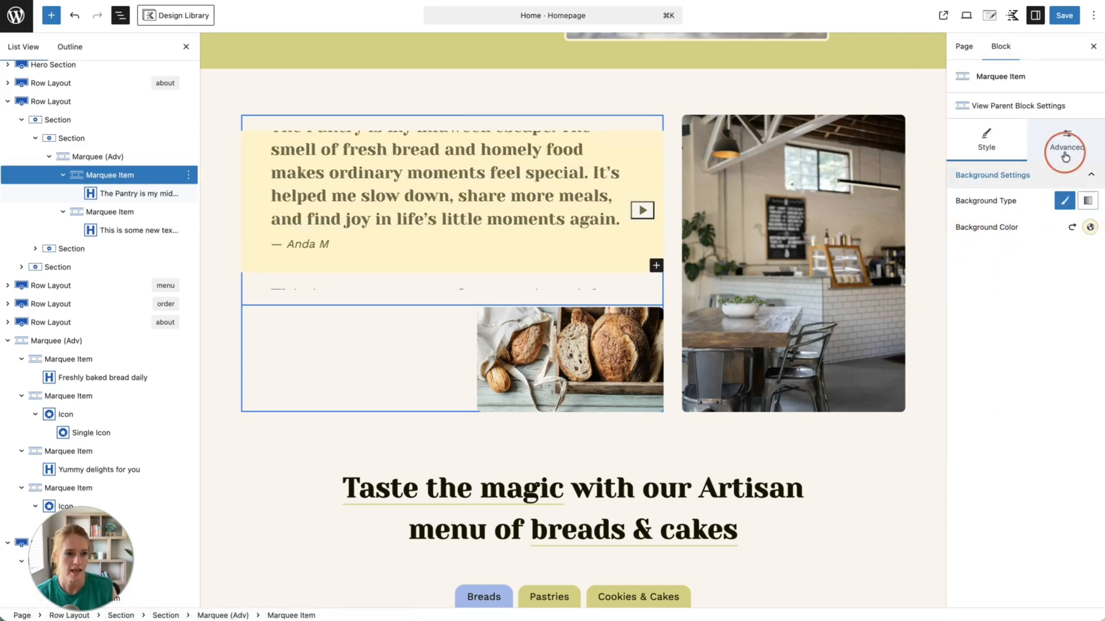
Step: Set the first marquee item's padding to Small 24px on all sides and save the page
left_click(1065, 144)
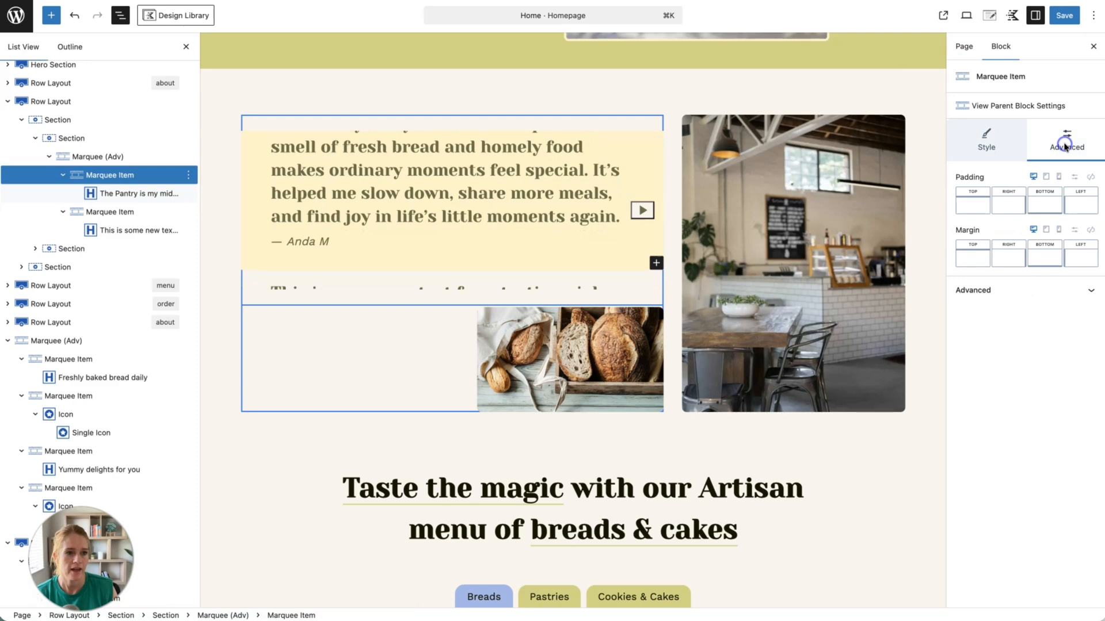
left_click(1091, 177)
left_click_drag(976, 214, 991, 214)
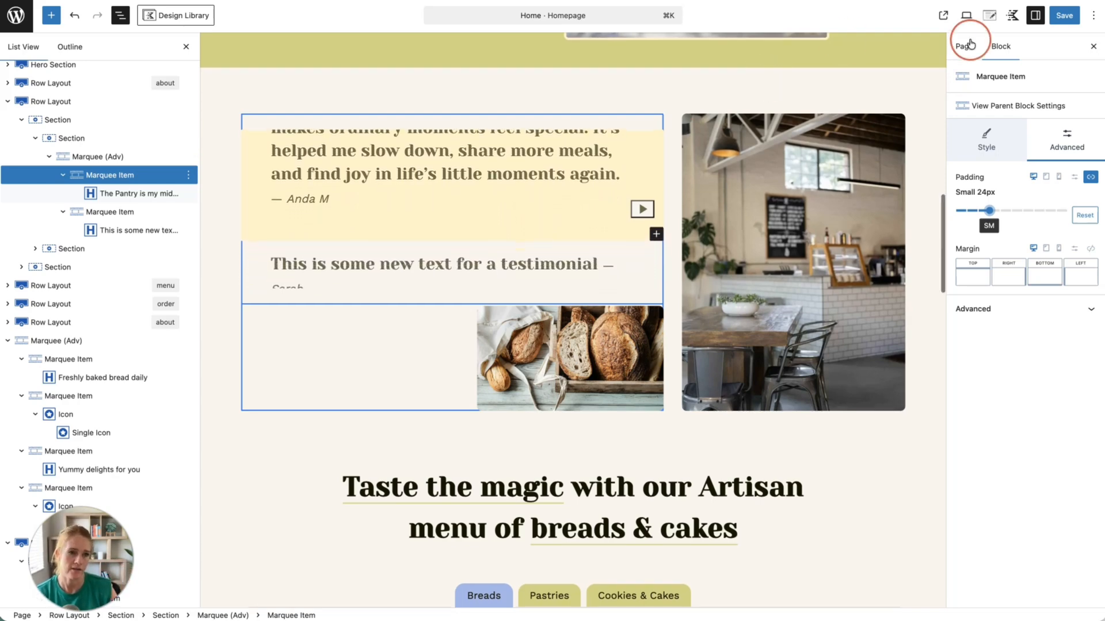
left_click(1064, 18)
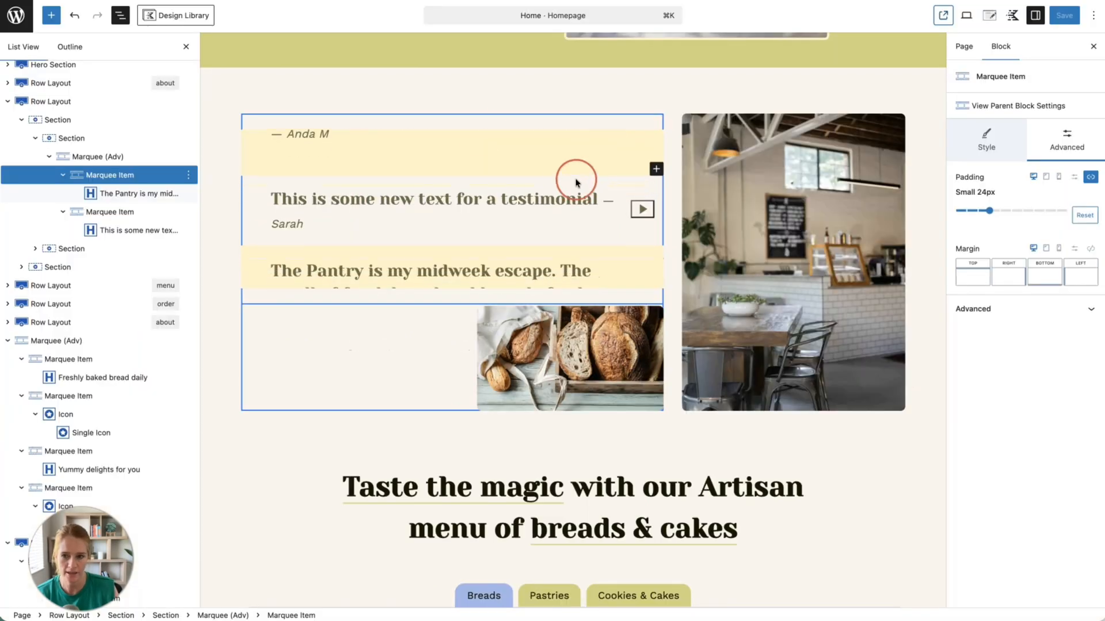
Step: Set the testimonial marquee's pause button padding to 2X Small 8px on all sides, then save and view the page
left_click(136, 156)
left_click(1011, 106)
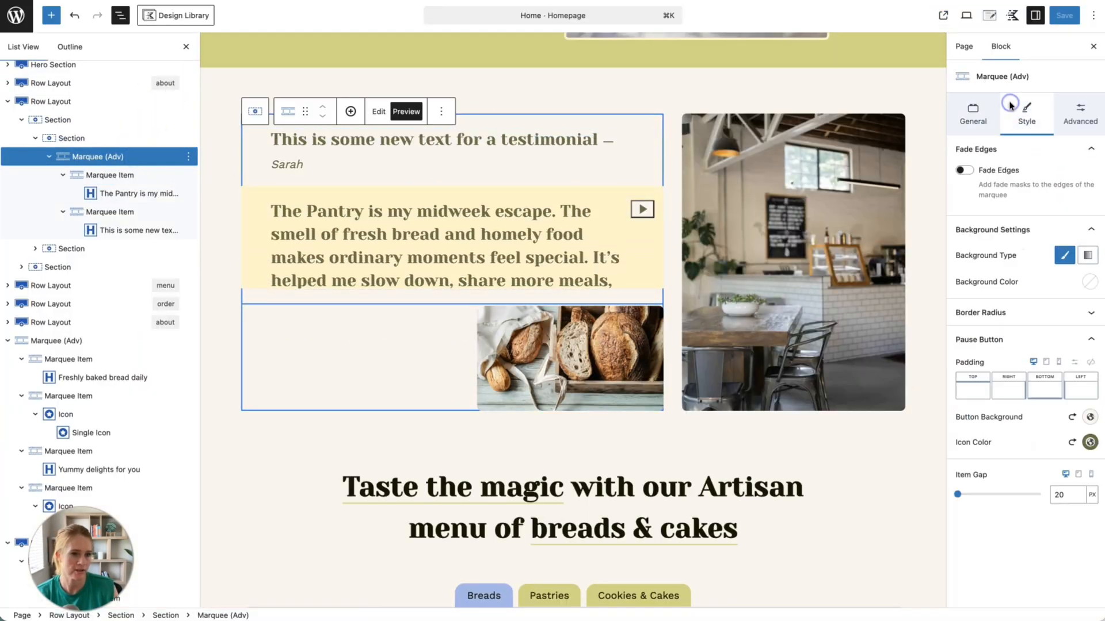
left_click(1093, 366)
left_click_drag(963, 397, 966, 396)
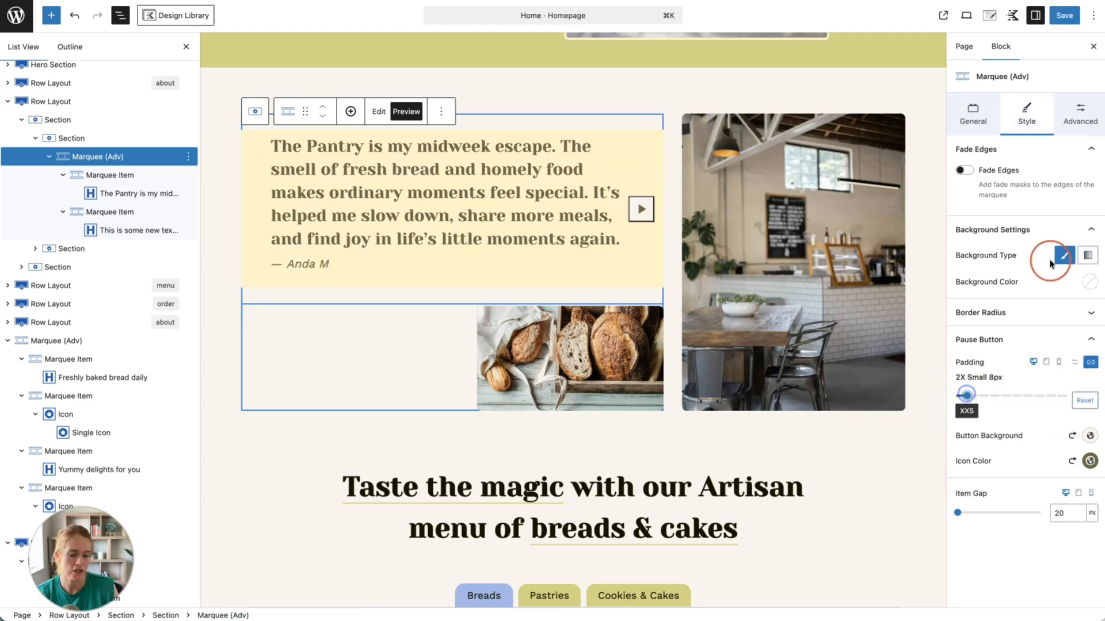
left_click(1061, 17)
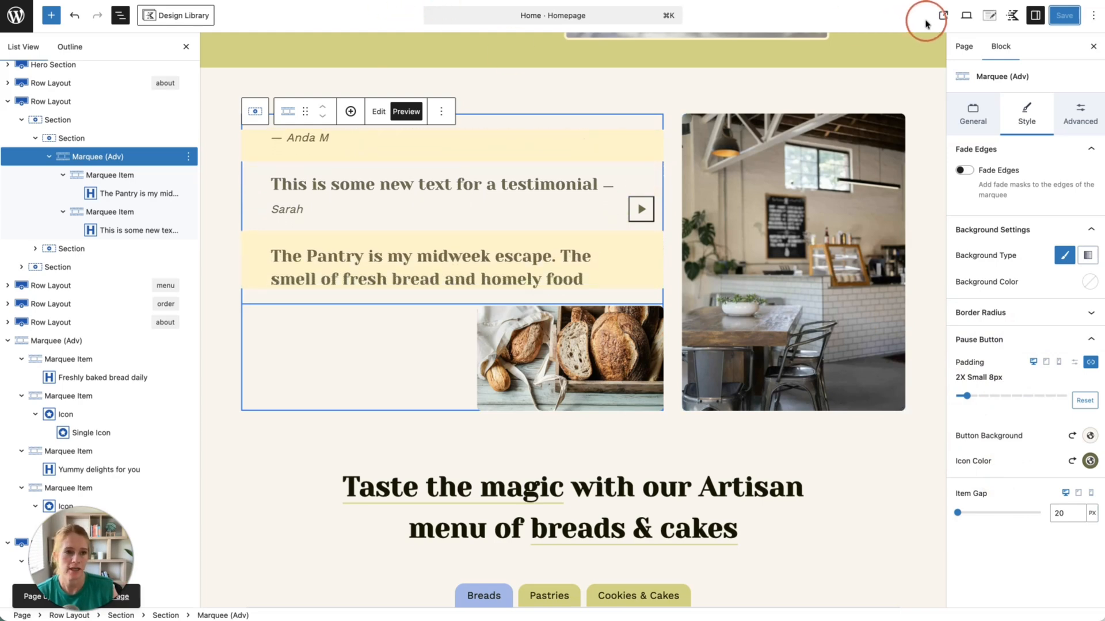
left_click(942, 16)
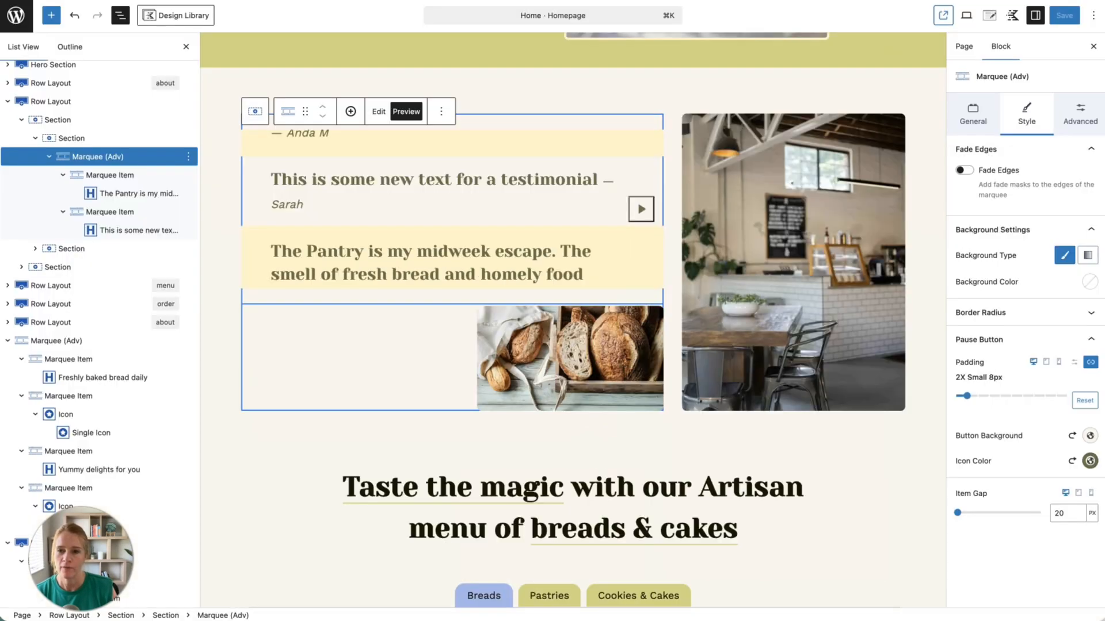
Step: Reduce the image Row Layout nested in the Hero Section's first section to 2 columns
left_click(598, 169)
scroll(598, 170, "up", 15)
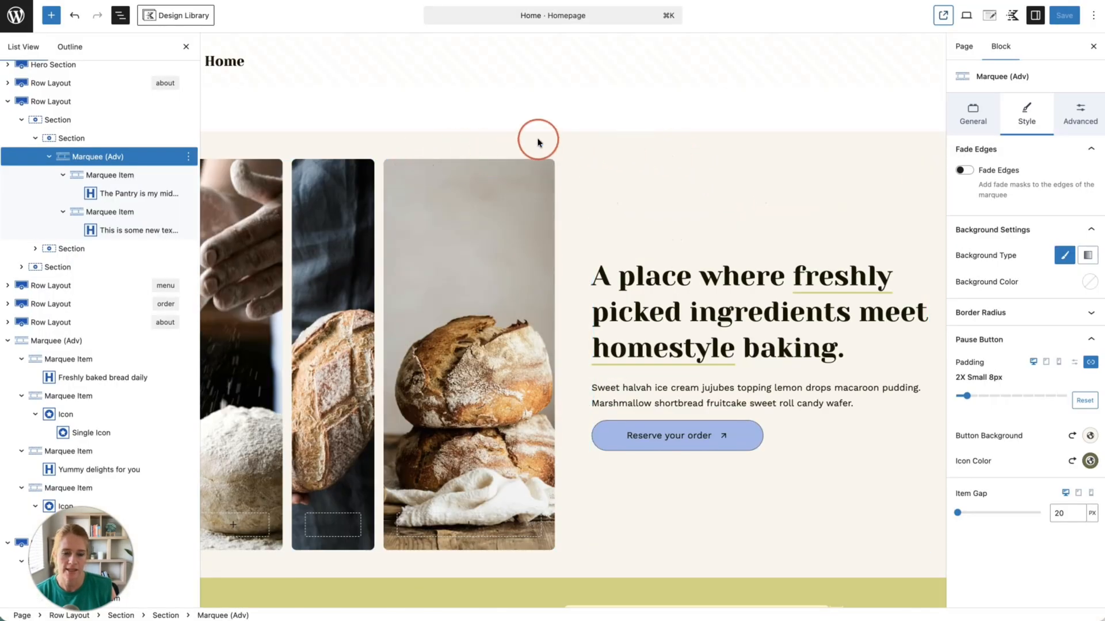
left_click(283, 153)
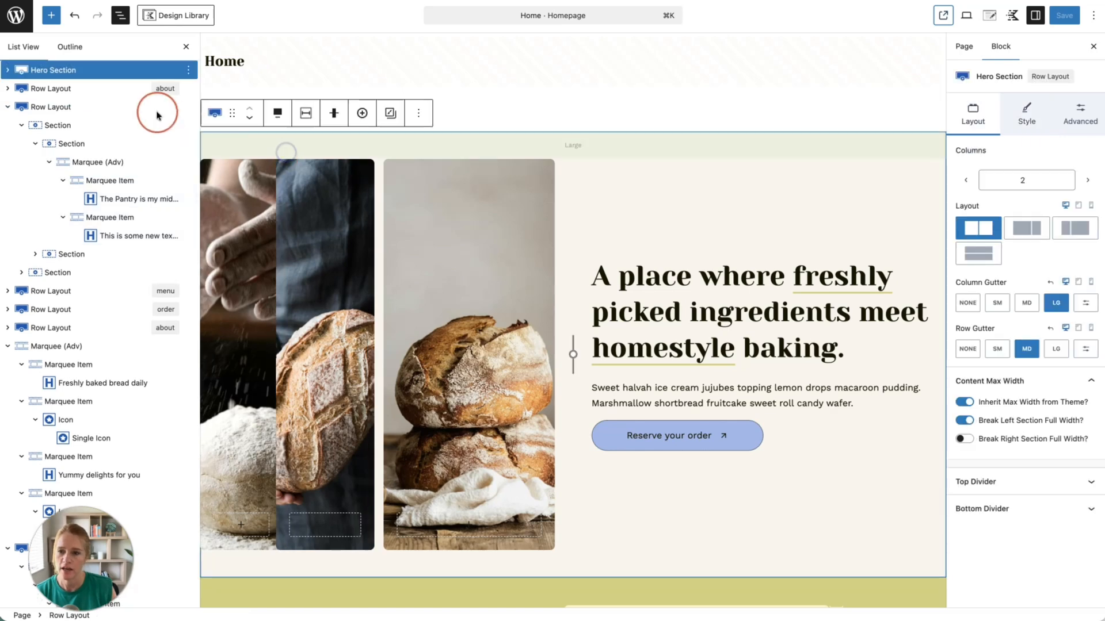
left_click(9, 70)
left_click(44, 89)
left_click(22, 89)
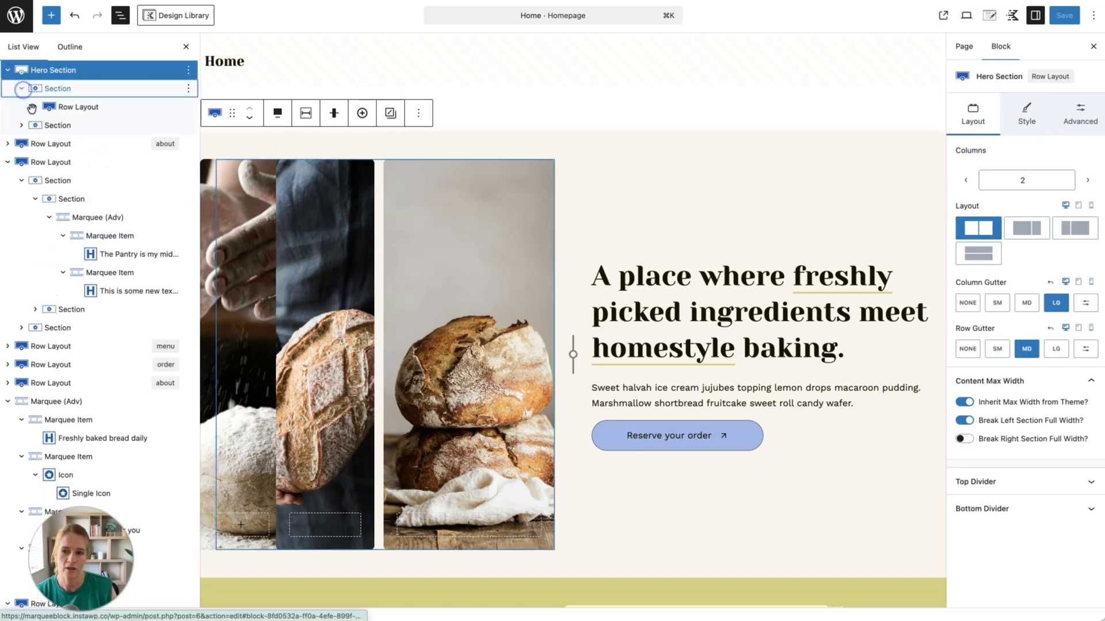
left_click(68, 108)
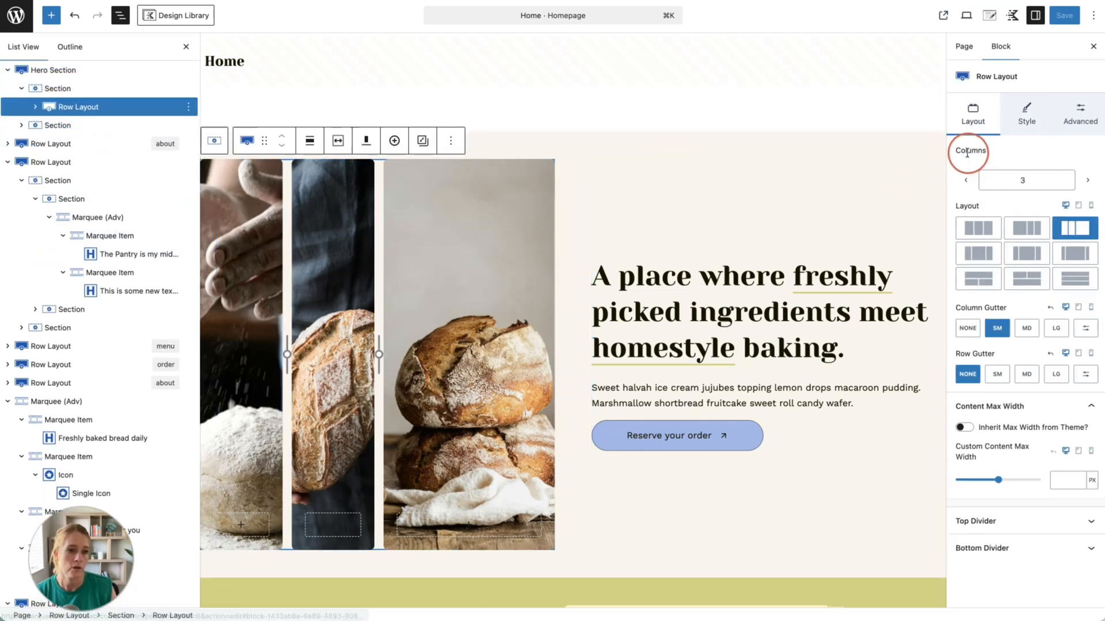
left_click(967, 180)
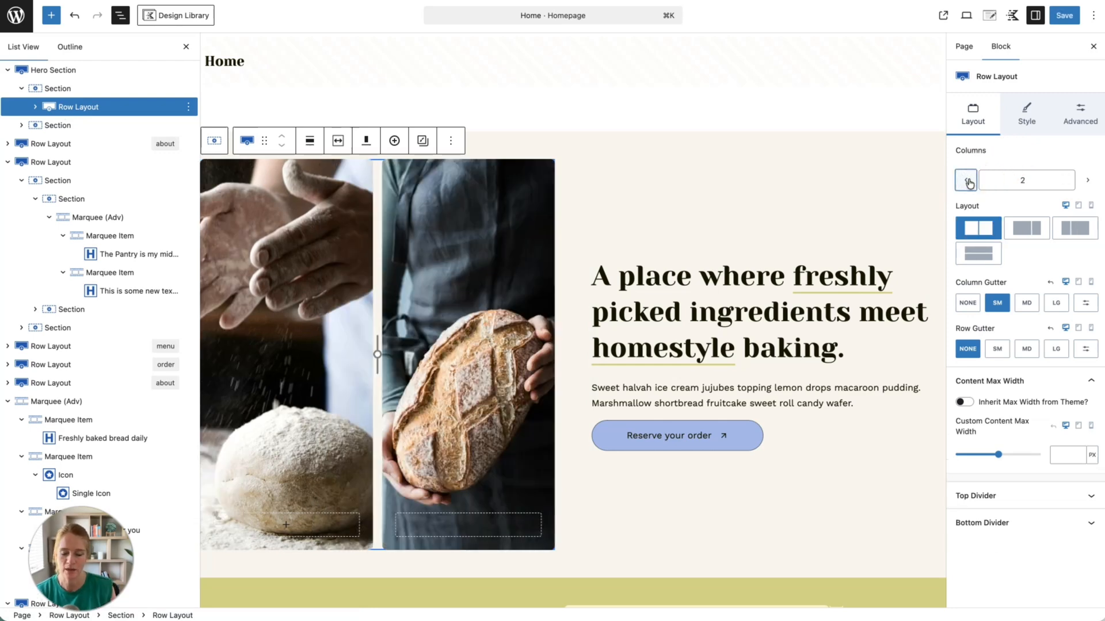
Step: Remove the background images from both sections of the hero's nested two-column row
left_click(268, 198)
left_click(1027, 116)
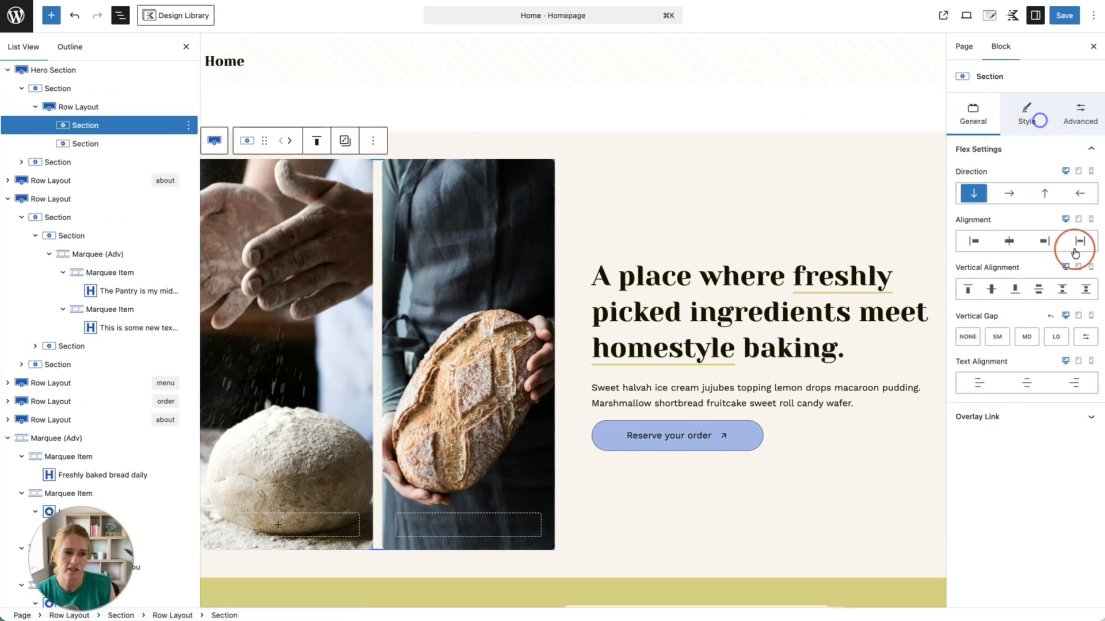
left_click(1035, 275)
left_click(501, 190)
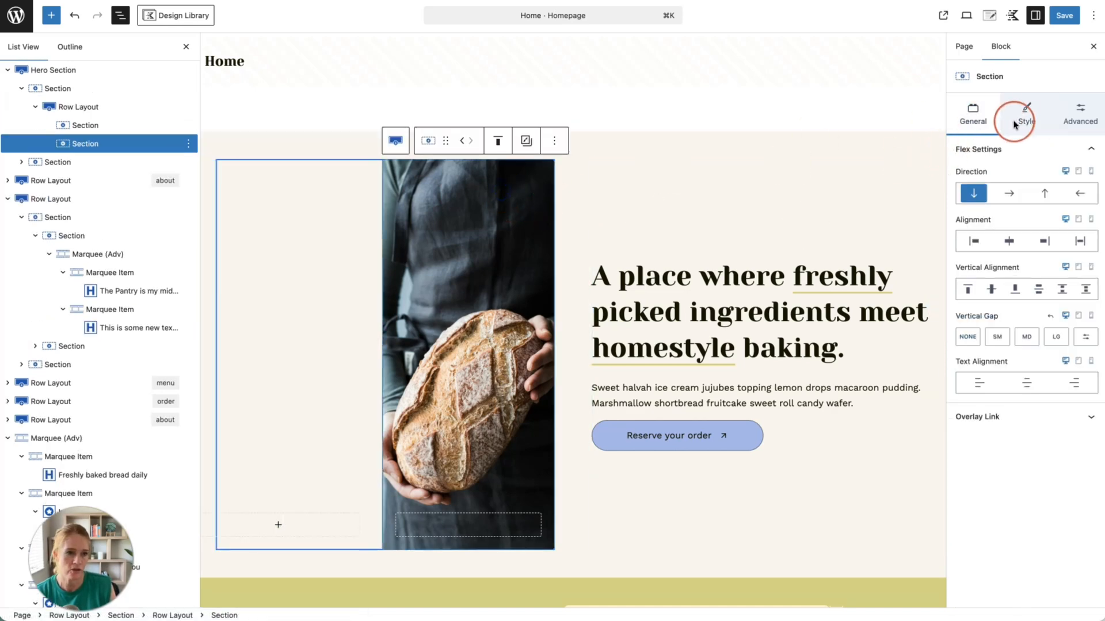
left_click(1025, 118)
left_click(1035, 276)
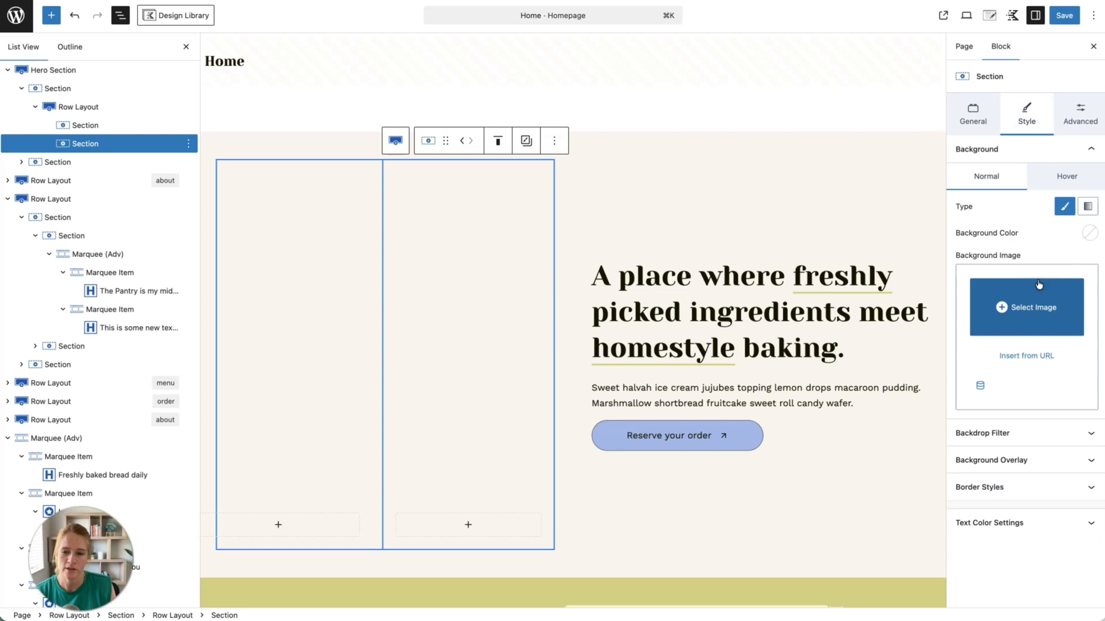
Step: Clear the minimum height of the hero's nested two-column Row Layout
left_click(72, 108)
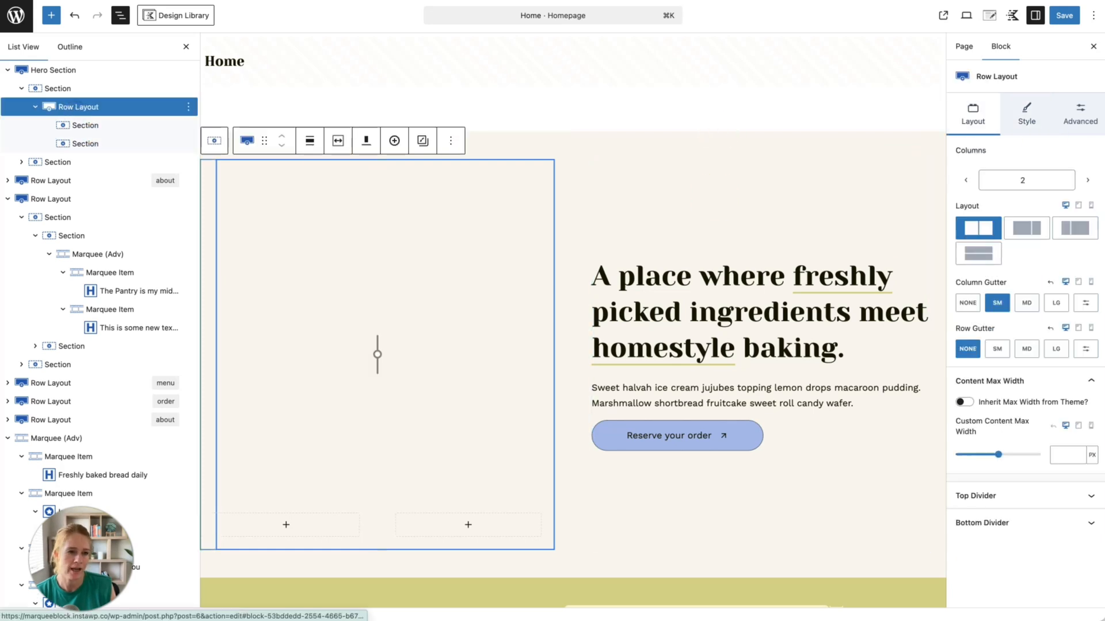
left_click(1080, 115)
left_click(1016, 264)
left_click(1022, 329)
left_click(345, 246)
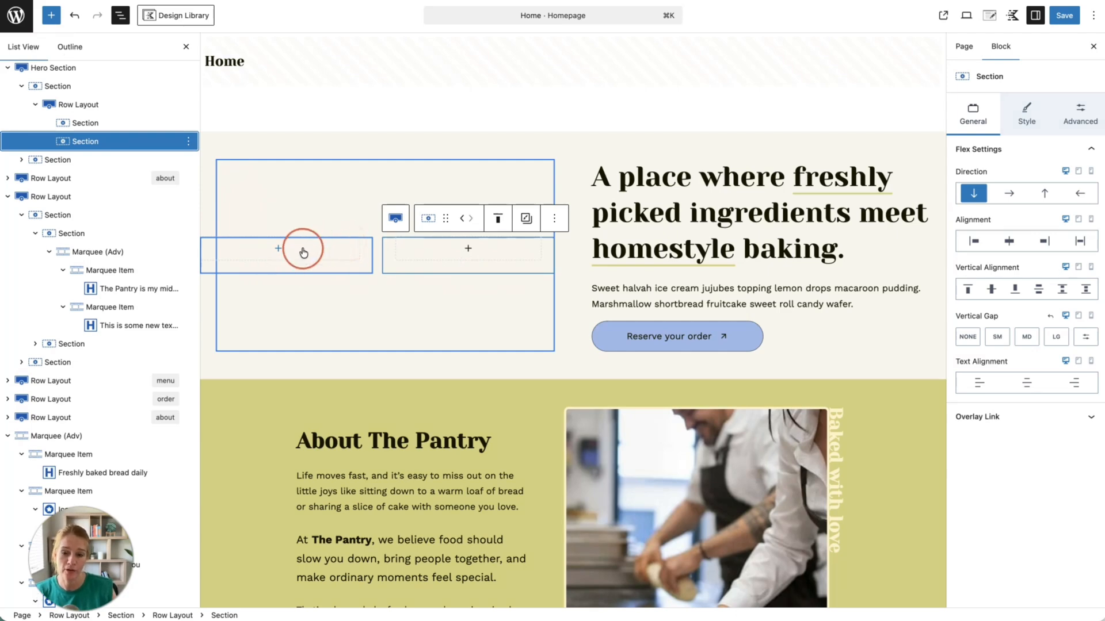
Step: Insert a Marquee (Adv) block with an item count of 4 in the nested hero row's first section and select its first item
left_click(278, 251)
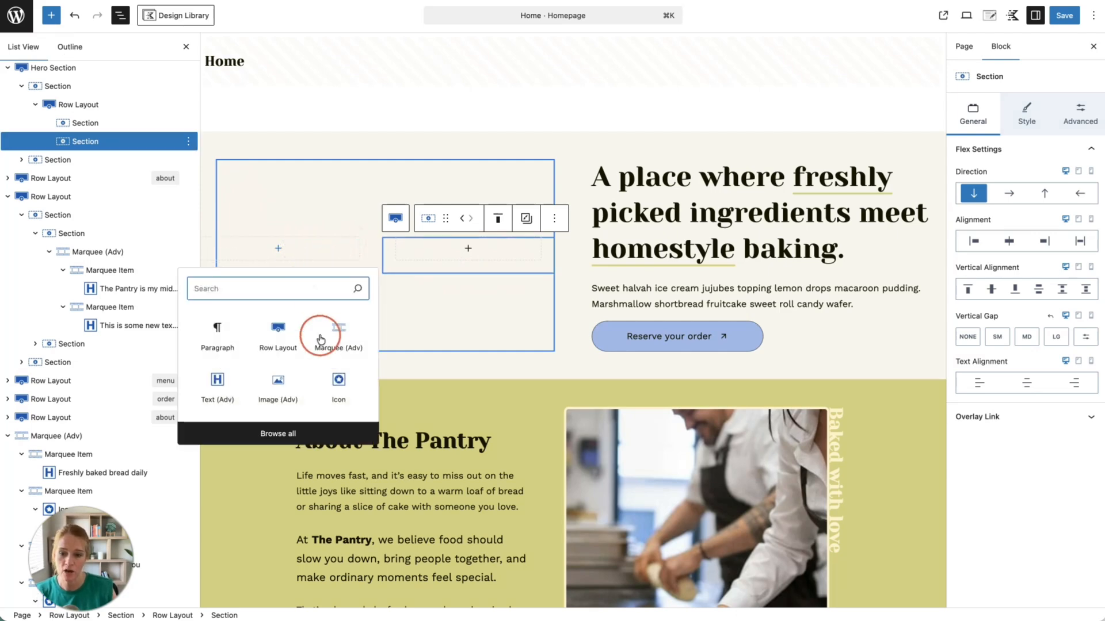
left_click(338, 337)
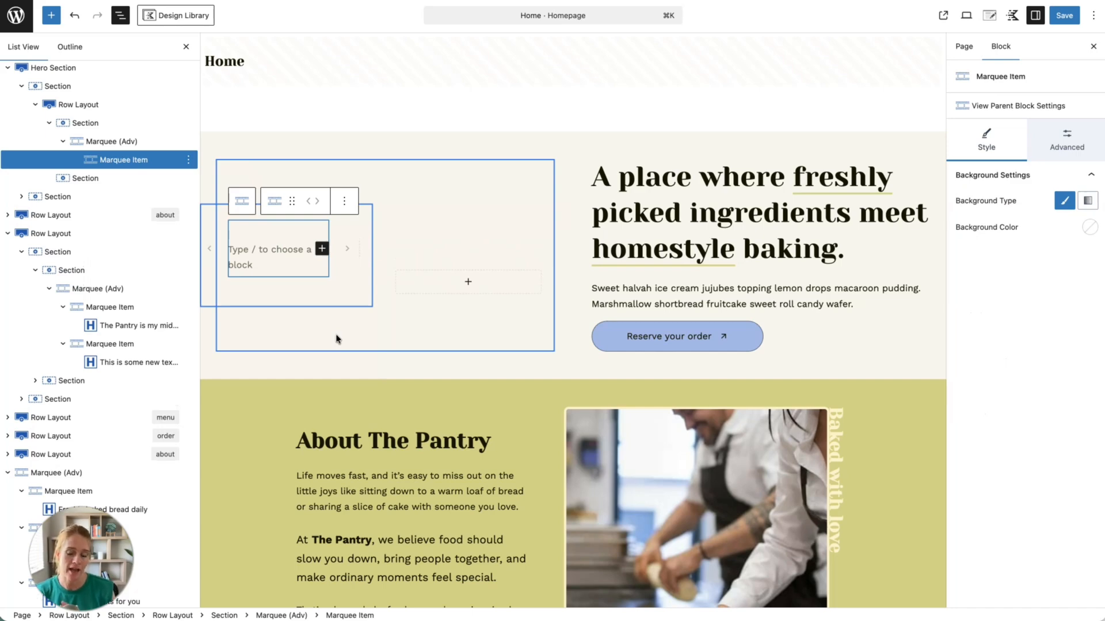
left_click(121, 142)
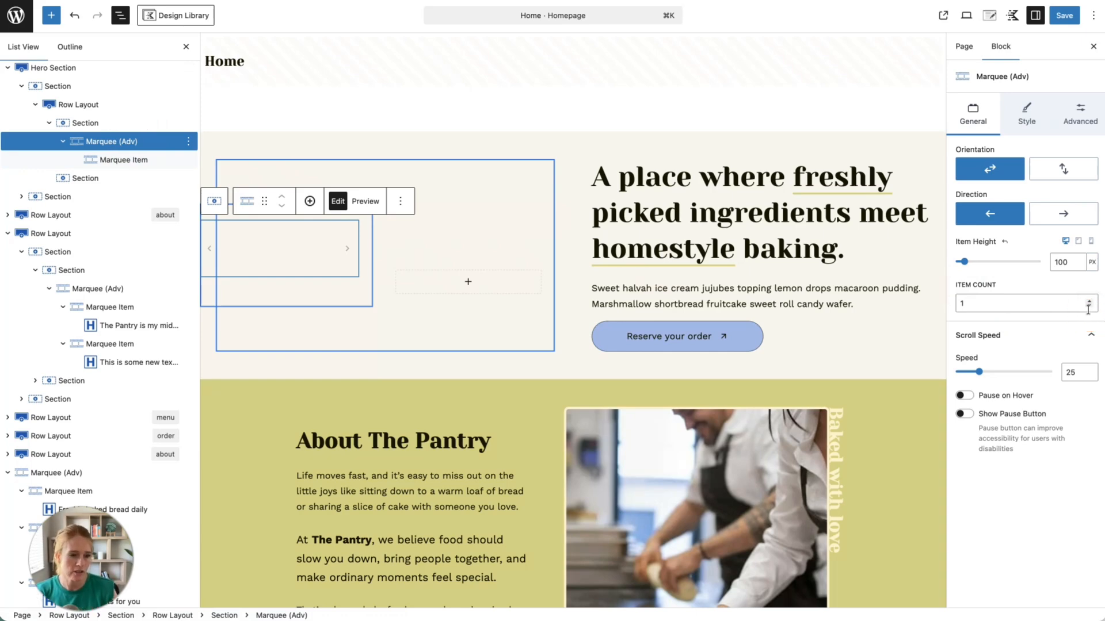
left_click(1089, 301)
left_click(1090, 301)
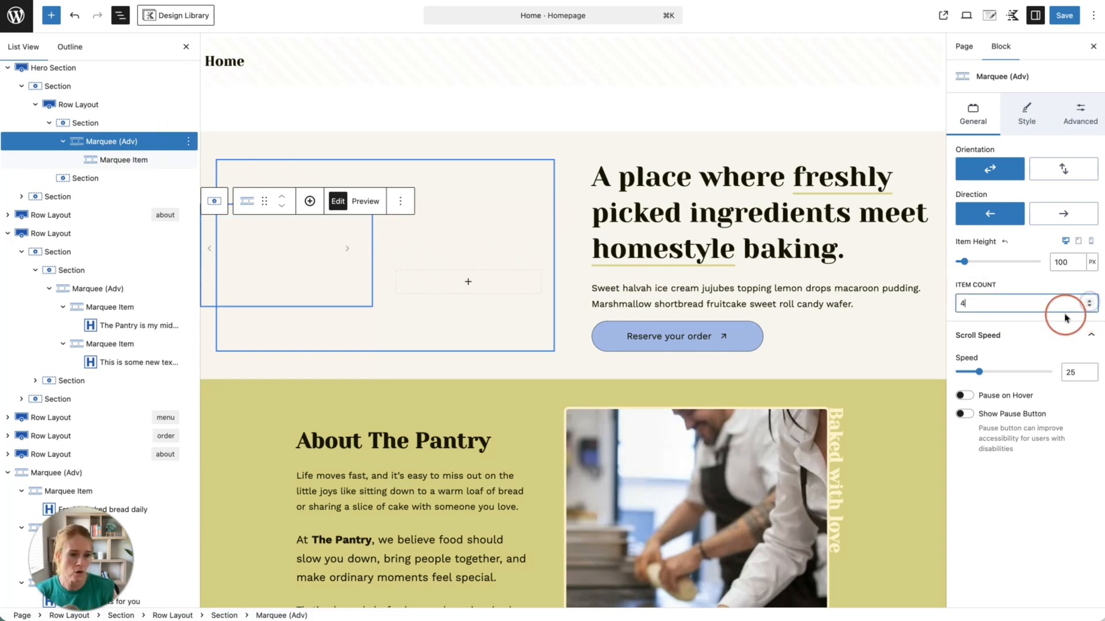
left_click(138, 162)
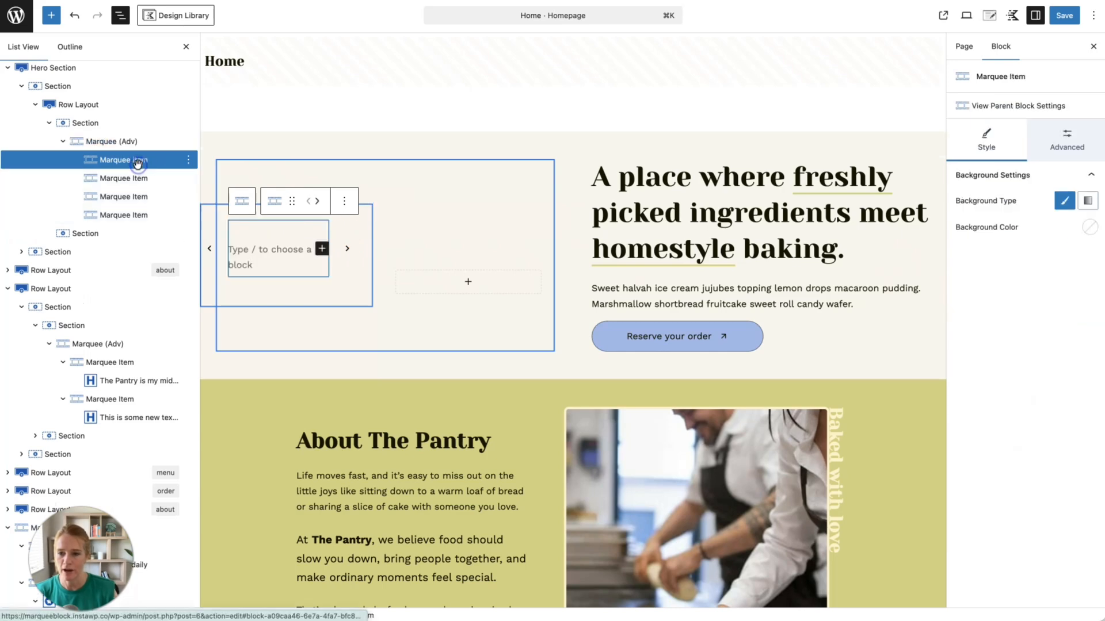
Step: Insert an Image (Adv) block in the hero marquee's first item and fill it with the café interior photo The-Pantry-5.jpg
left_click(322, 249)
left_click(474, 299)
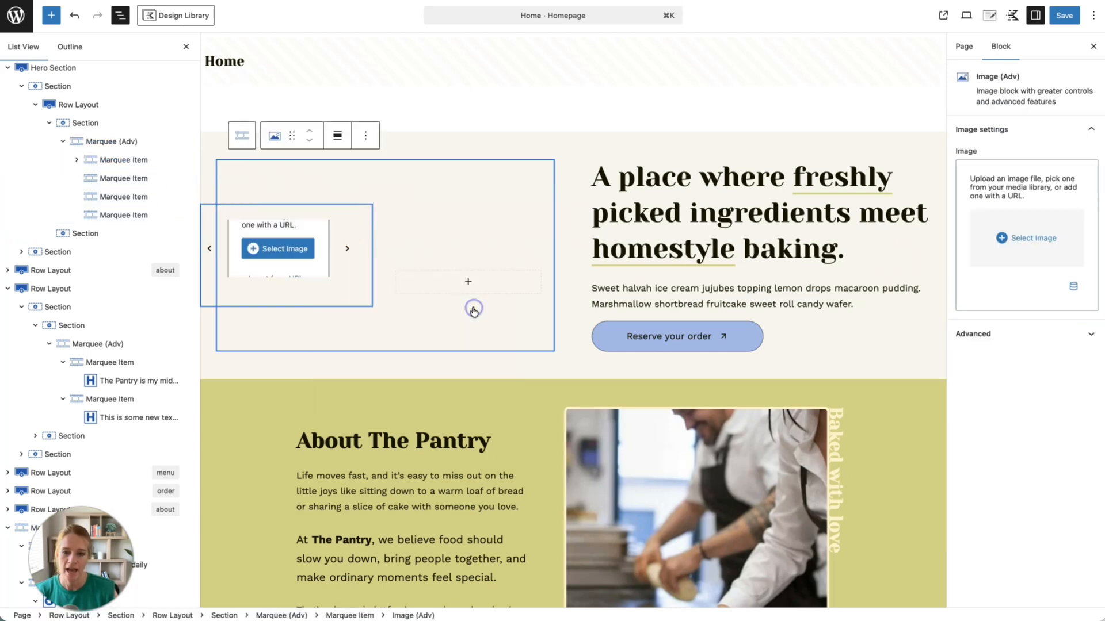
scroll(471, 308, "down", 3)
left_click(293, 84)
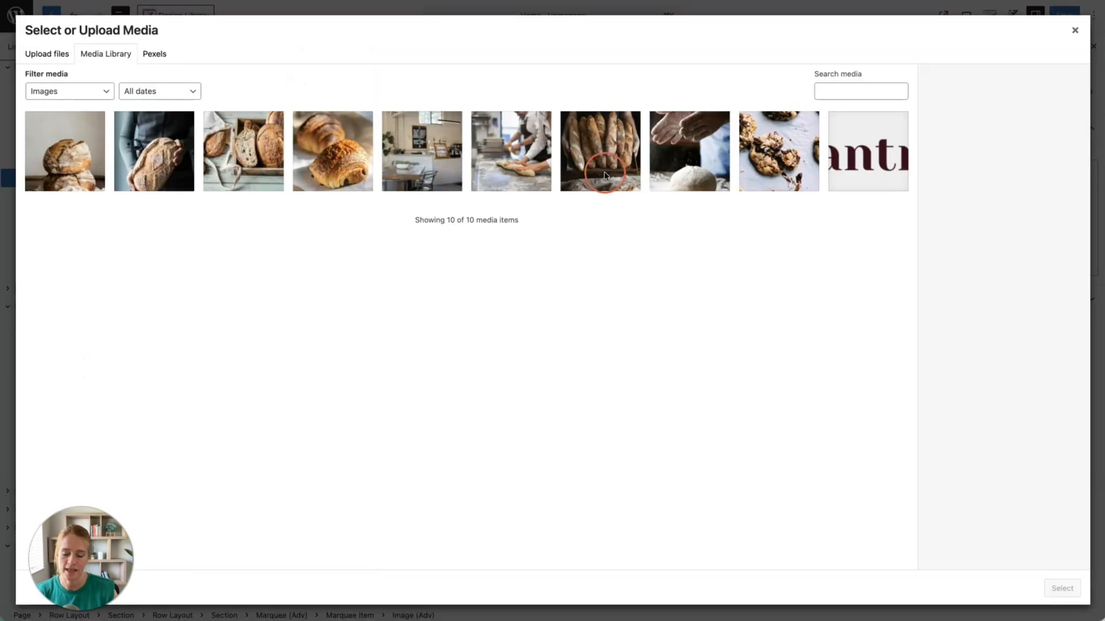
left_click(400, 168)
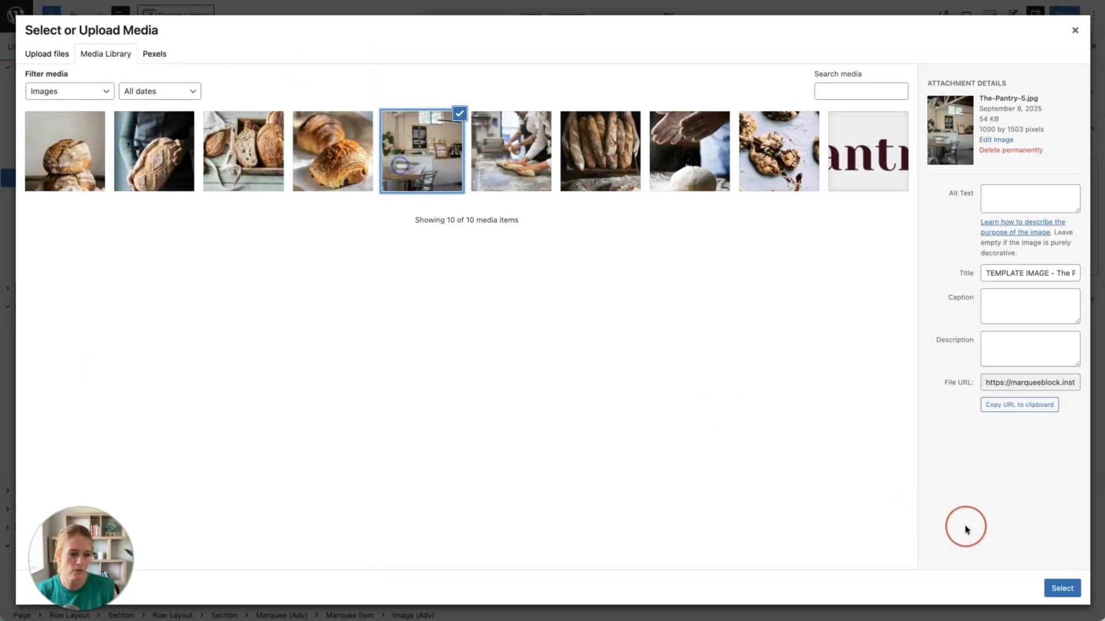
left_click(1062, 587)
scroll(242, 309, "up", 2)
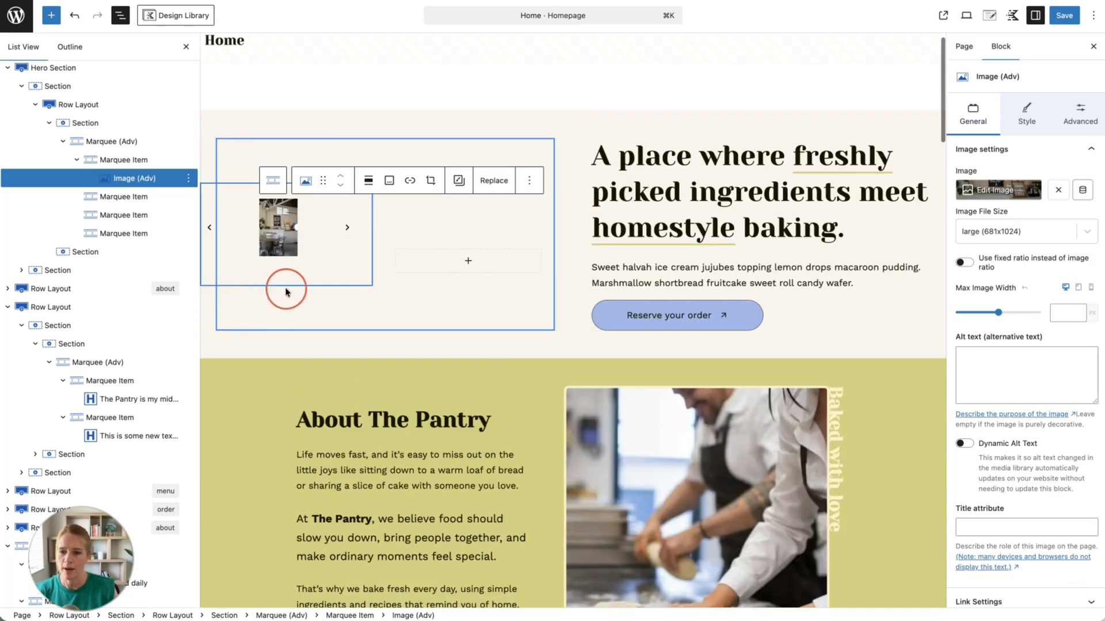
Step: Add an Image (Adv) block to the second marquee item with the photo of bakers kneading dough
left_click(158, 197)
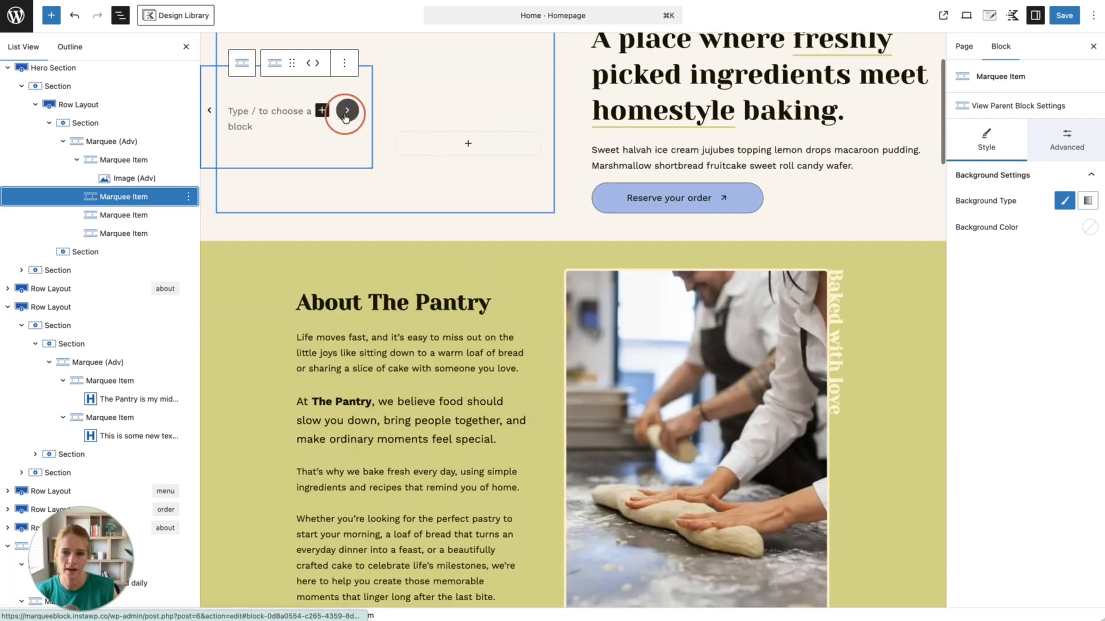
left_click(322, 112)
left_click(475, 164)
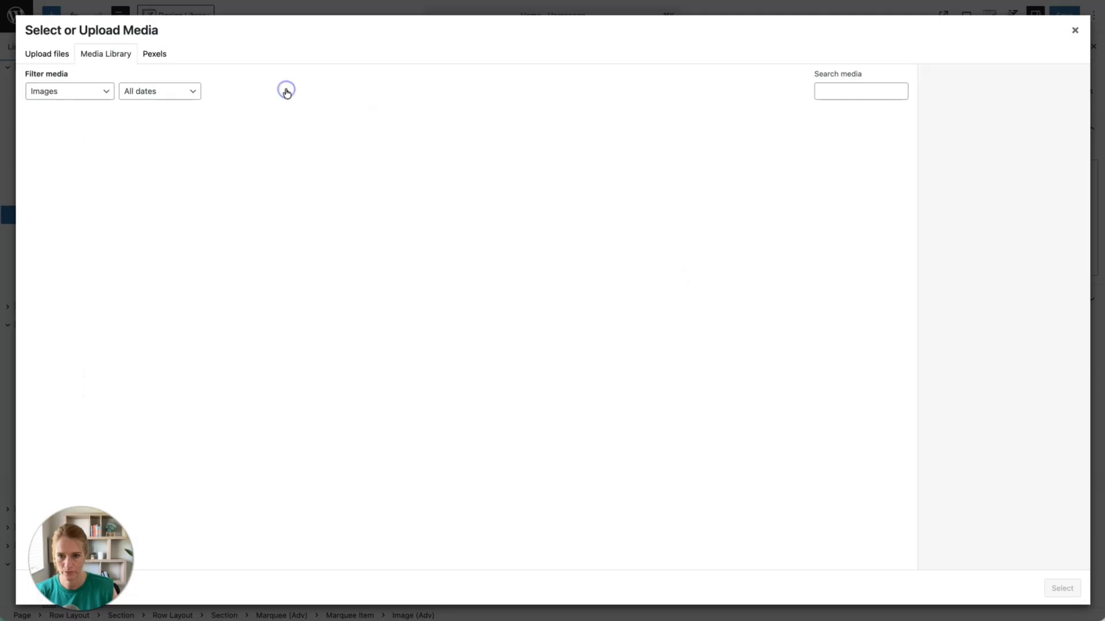
left_click(512, 151)
left_click(1062, 587)
Step: Add an Image (Adv) block to the third marquee item with the photo of bread loaves in a wooden crate
left_click(322, 193)
left_click(476, 248)
left_click(278, 156)
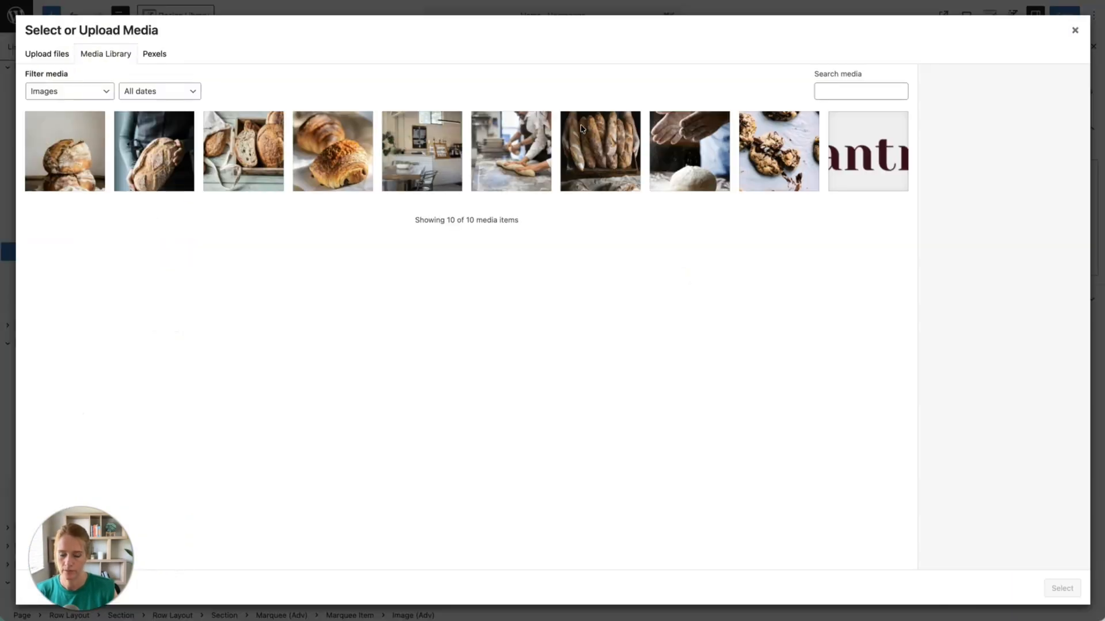
left_click(599, 151)
left_click(1063, 588)
Step: Add an Image (Adv) block to the fourth marquee item with the chocolate chip cookies photo
left_click(124, 270)
left_click(321, 94)
left_click(476, 147)
left_click(266, 87)
left_click(687, 151)
left_click(1062, 588)
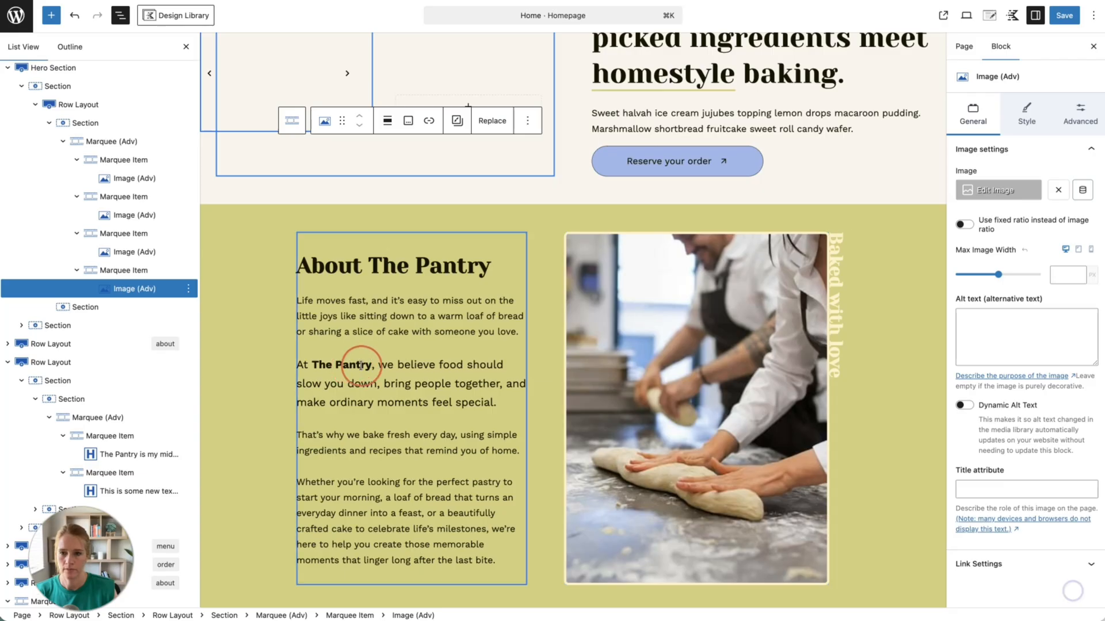
scroll(414, 338, "up", 3)
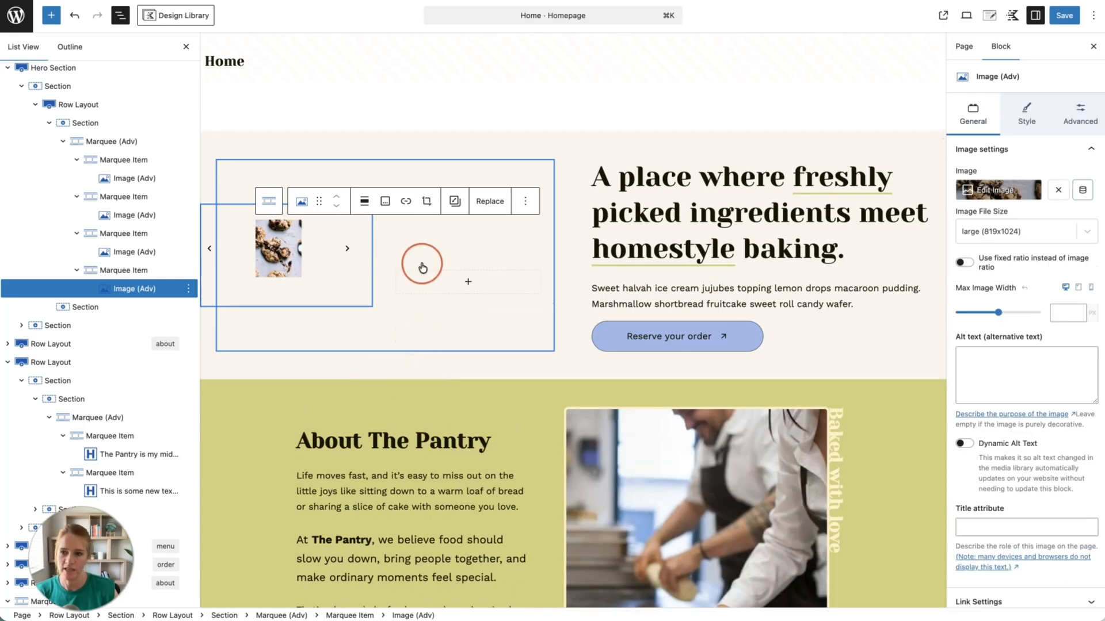
Step: Show the hero image marquee in preview mode, make its orientation vertical and set its container height to 600 px
left_click(145, 143)
left_click(374, 202)
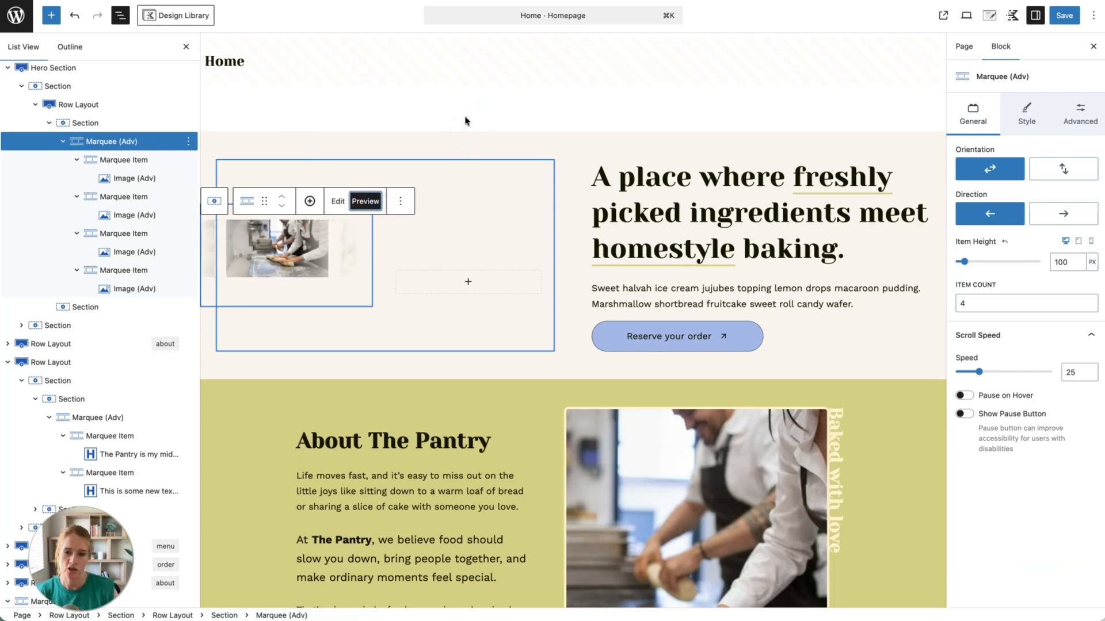
left_click(1047, 174)
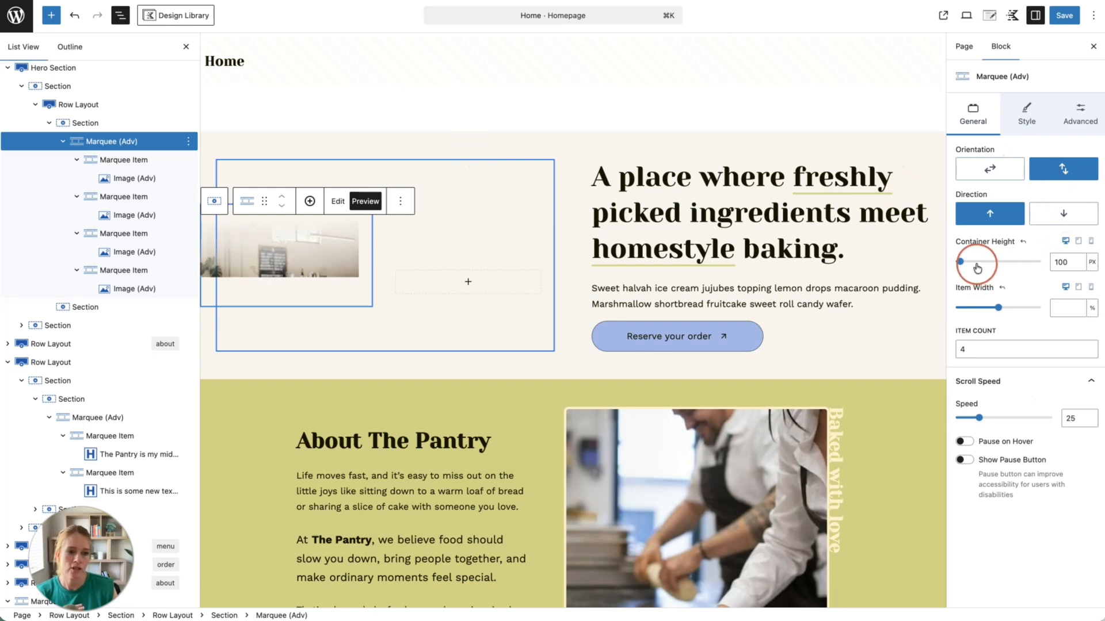
left_click(1057, 264)
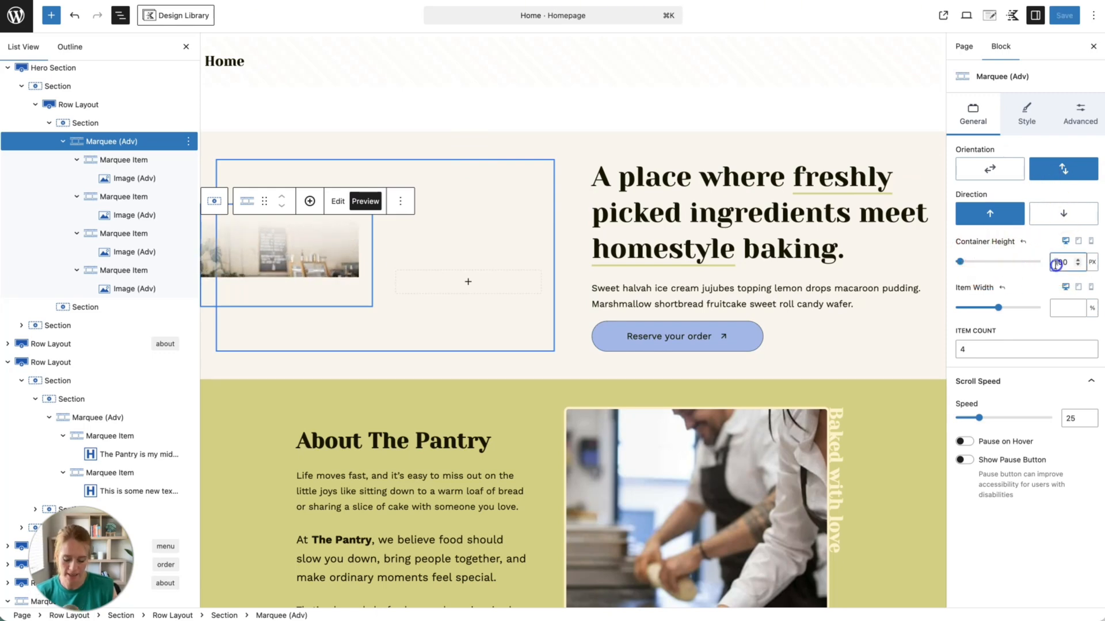
key("BackSpace")
type("6")
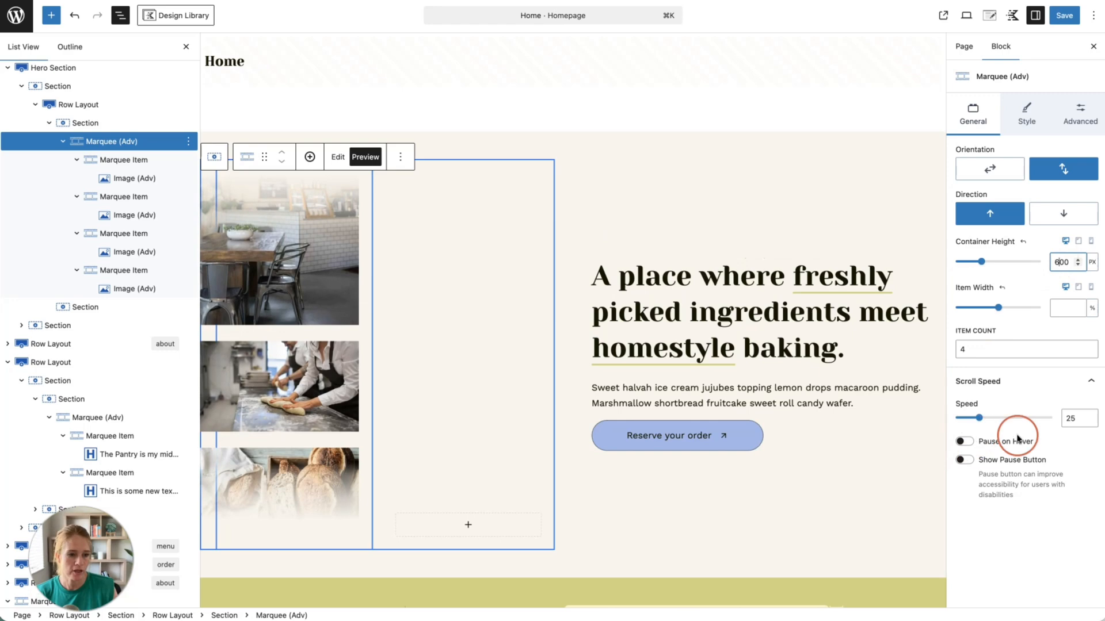
Step: Set the image marquee's scroll speed to 35 and enable Pause on Hover
left_click(1069, 418)
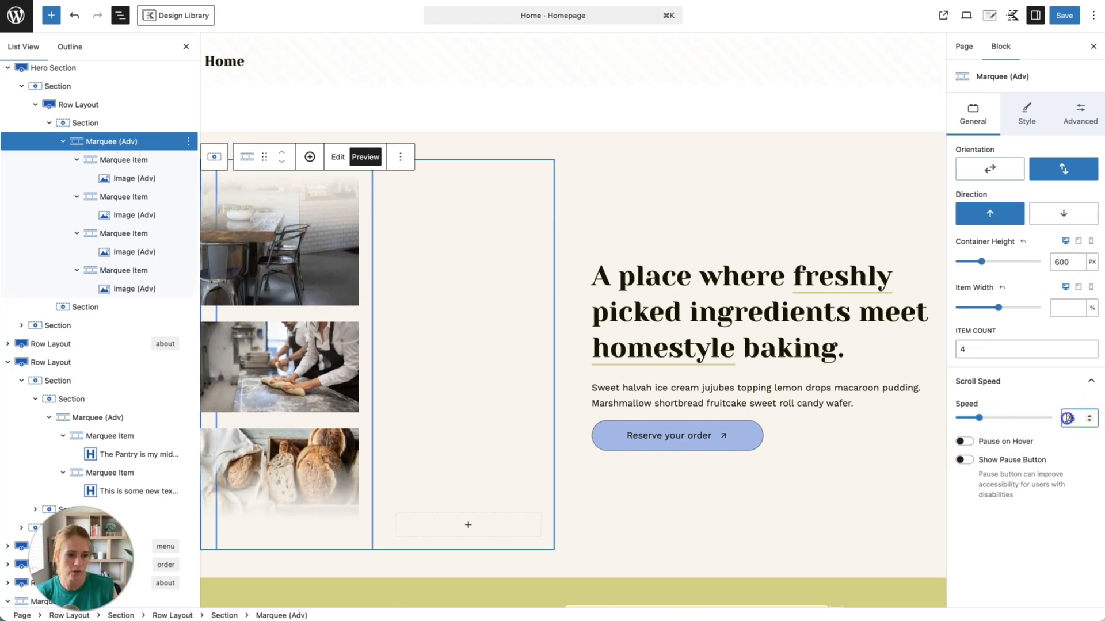
type("3")
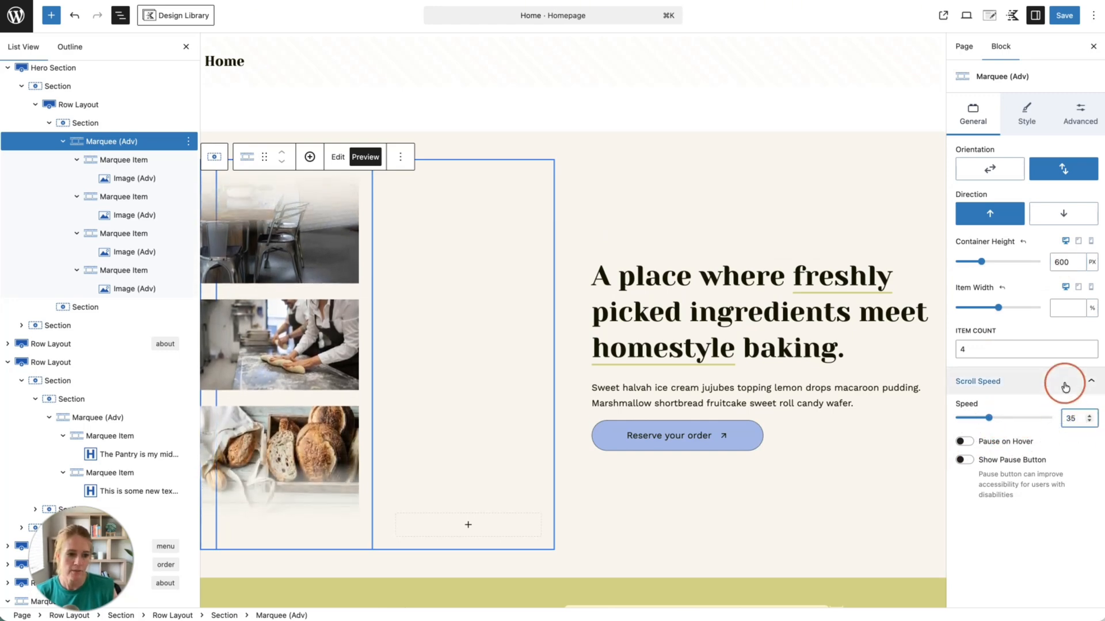
left_click(967, 443)
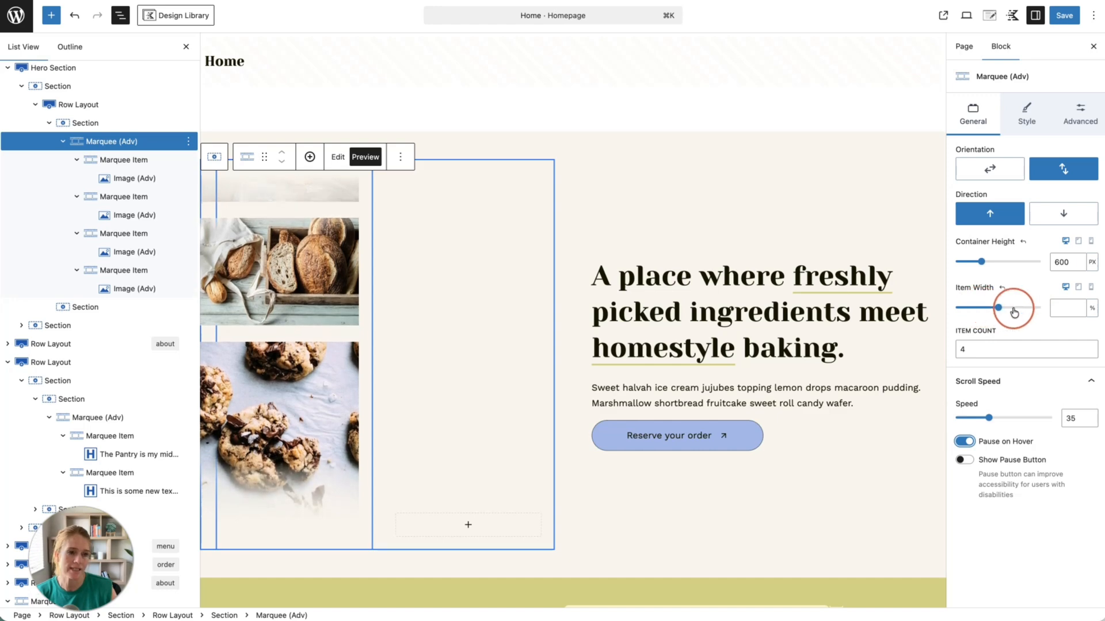
Step: Turn off the image marquee's Fade Edges and set its item gap to 10 px
left_click(1019, 120)
left_click(964, 172)
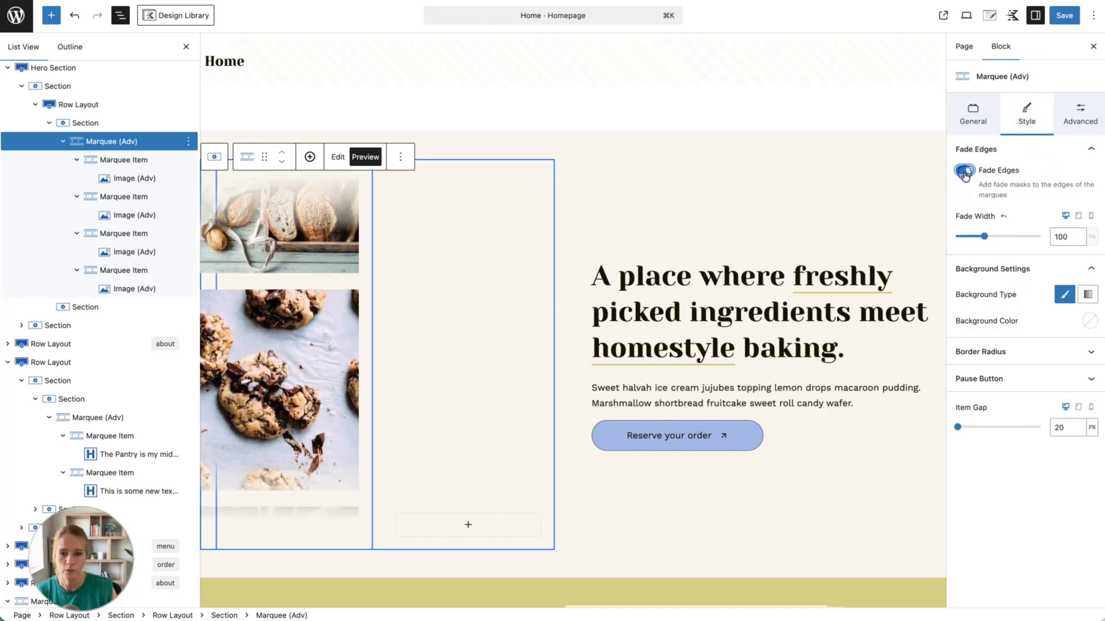
left_click(964, 171)
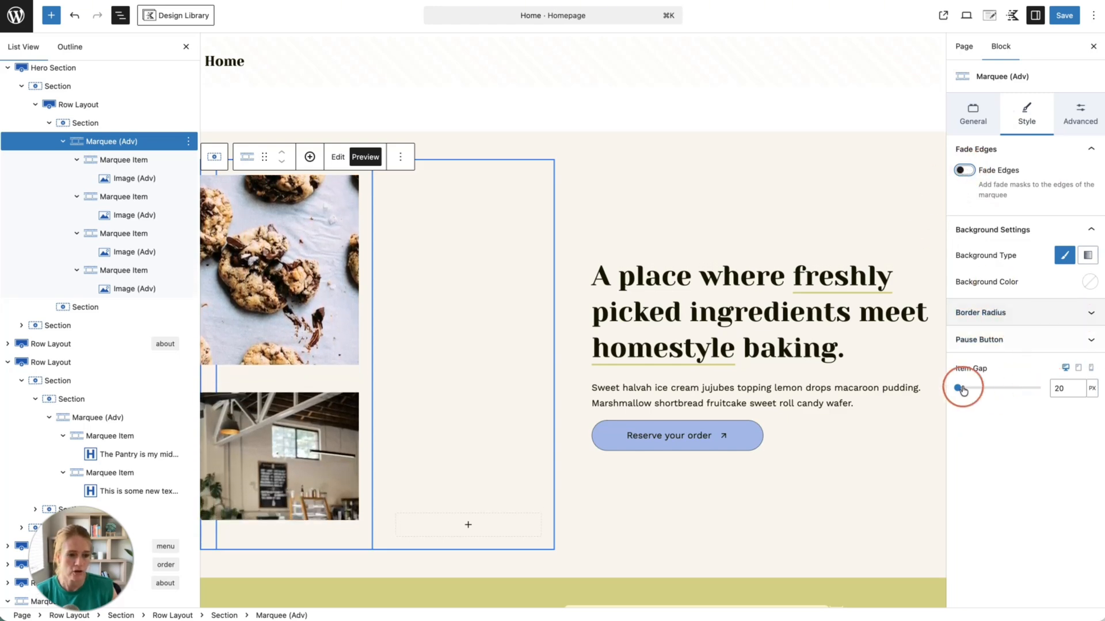
left_click(1060, 390)
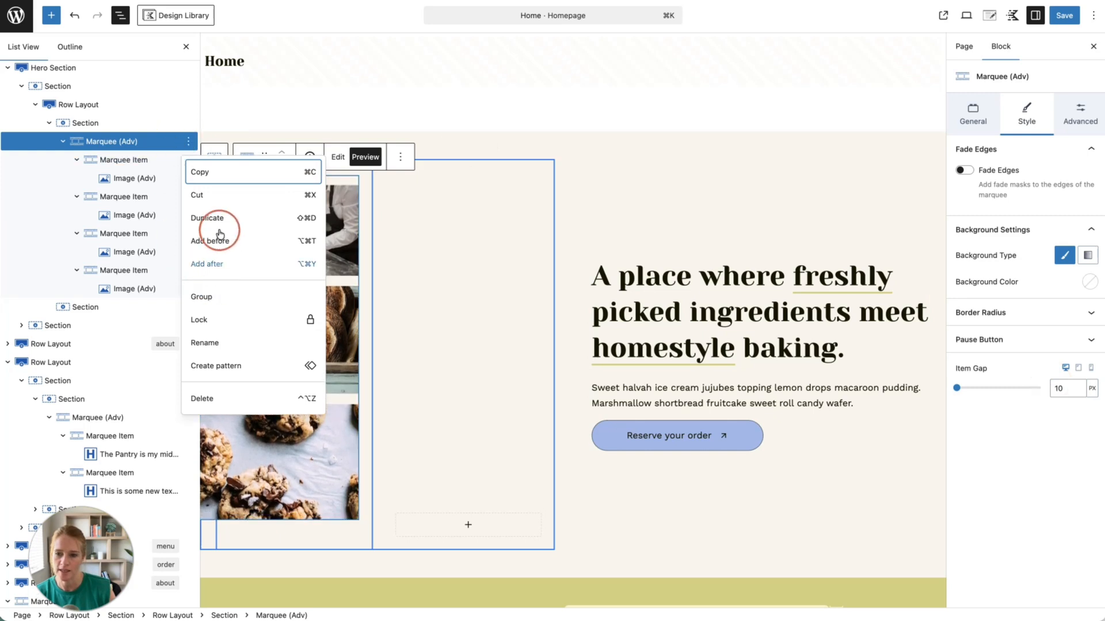
Step: Duplicate the image marquee into the nested row's second section and make the copy scroll downward, shown in preview mode
left_click(218, 226)
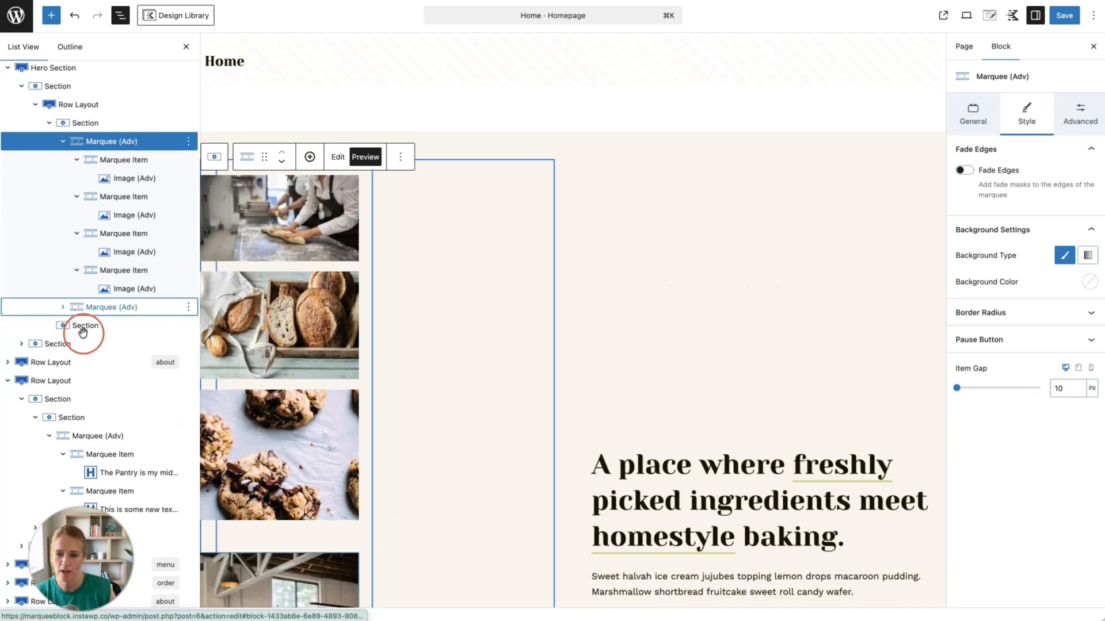
left_click_drag(87, 309, 111, 320)
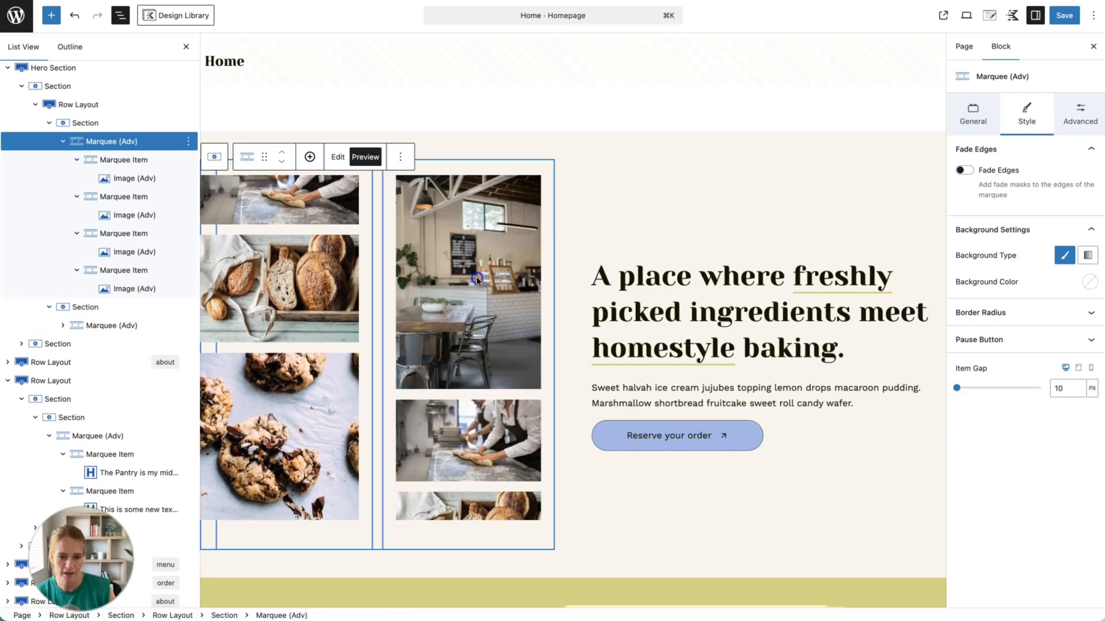
left_click(473, 279)
left_click(144, 325)
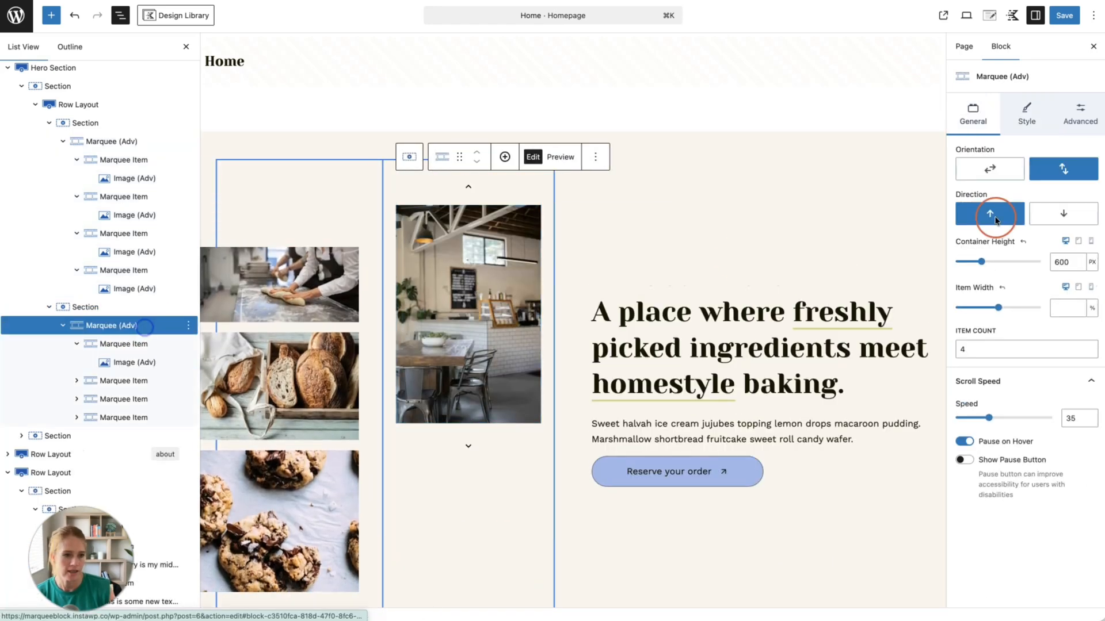
left_click(1057, 215)
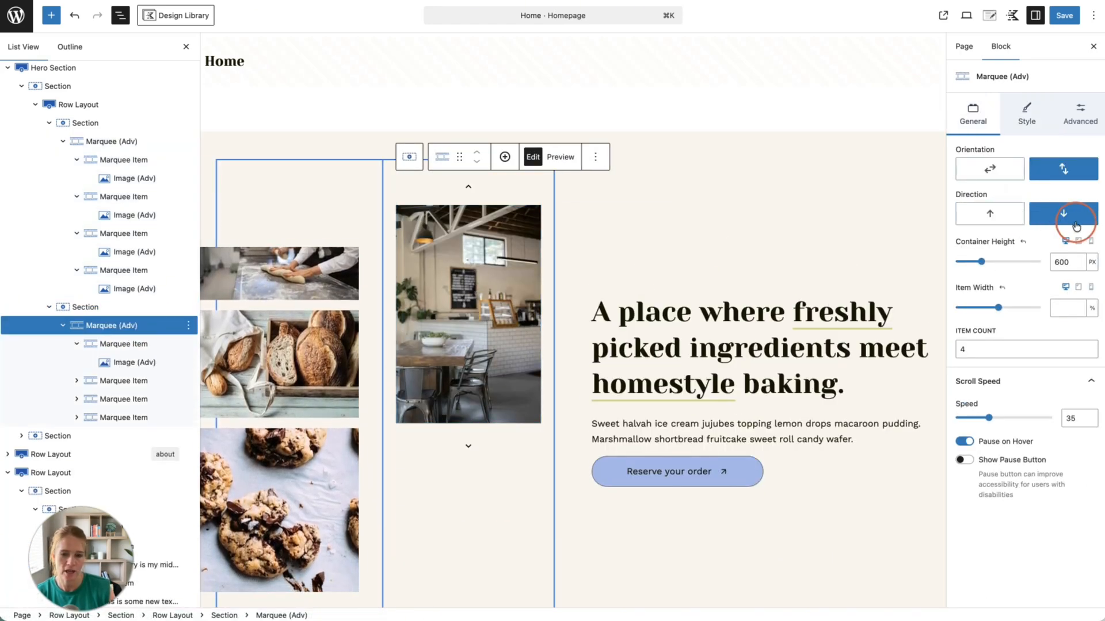
left_click(561, 157)
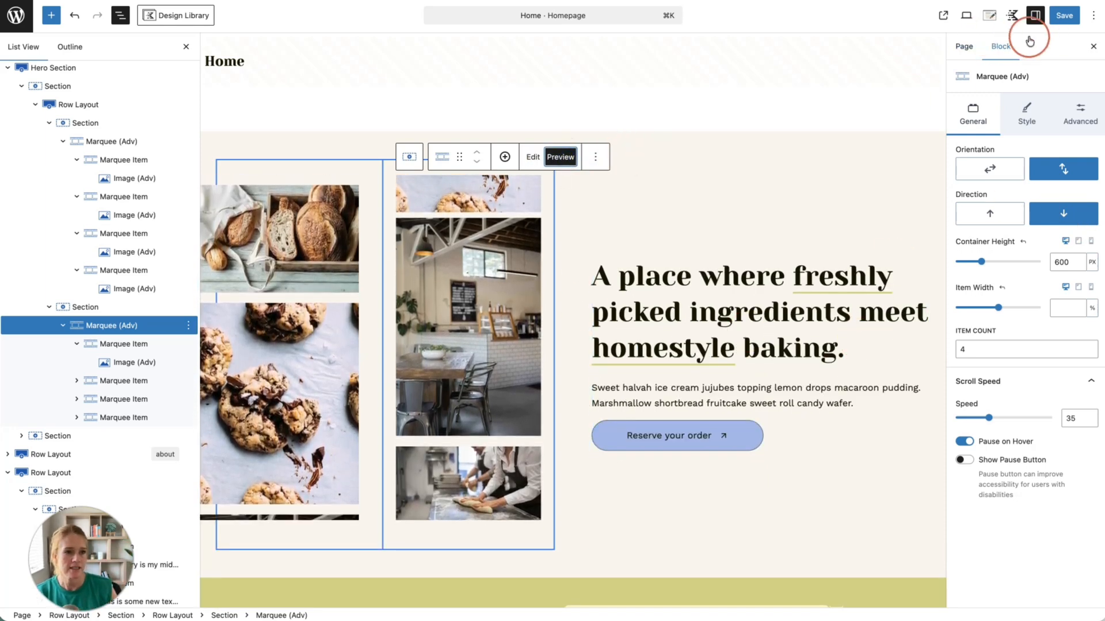
Step: Save the homepage and open the live page to check the hero marquees
left_click(1064, 15)
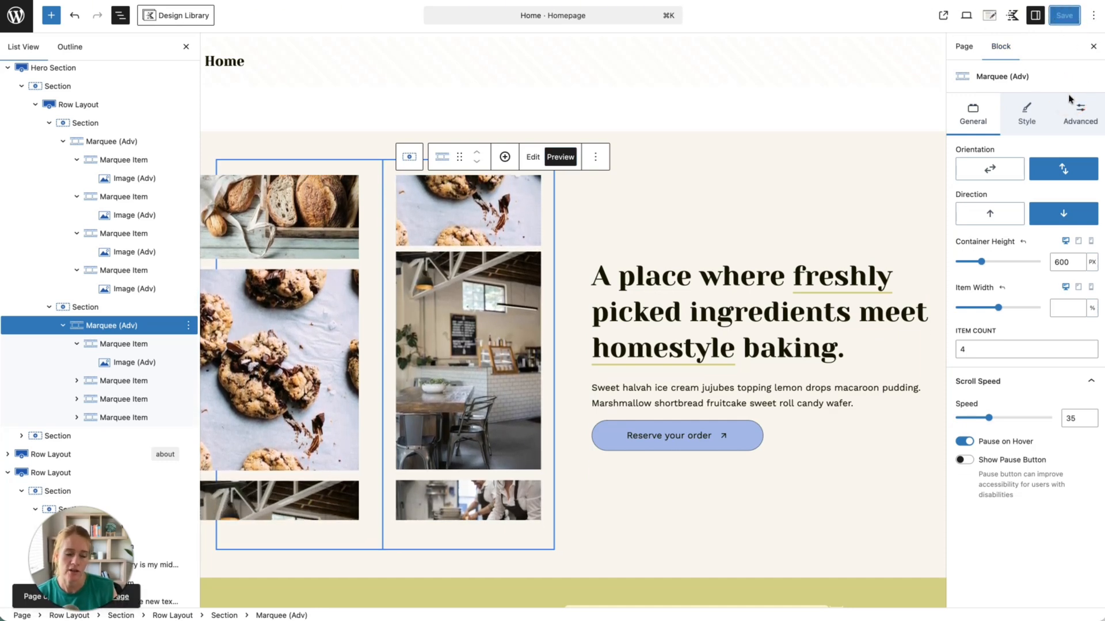
left_click(997, 45)
left_click(943, 15)
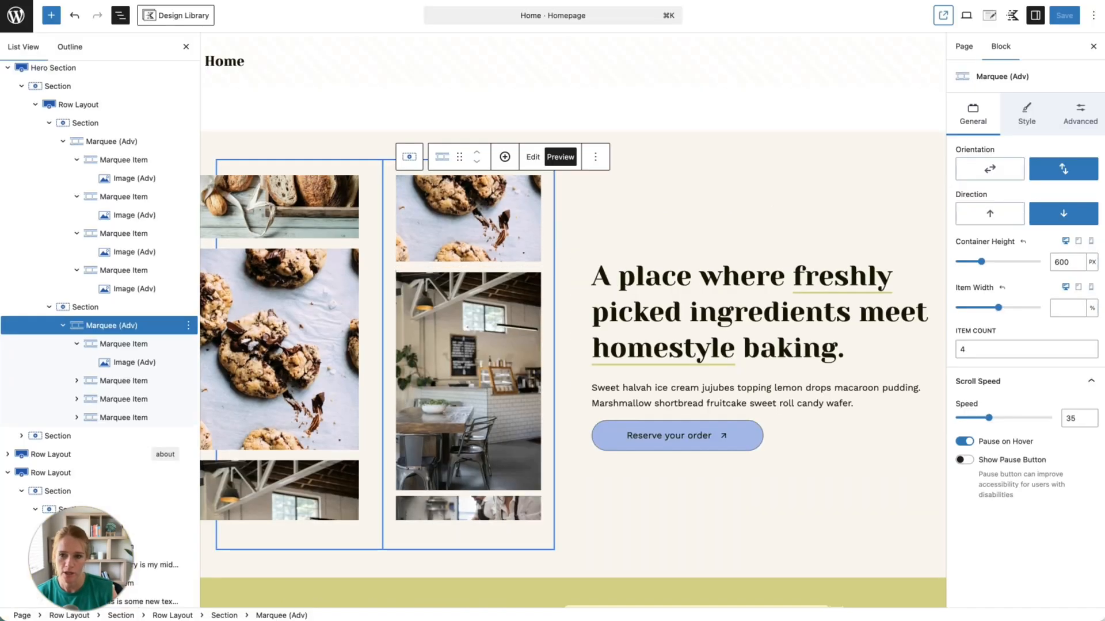
Step: Remove the Hero Section row's top and bottom padding by setting them to None, and save the page
left_click(356, 135)
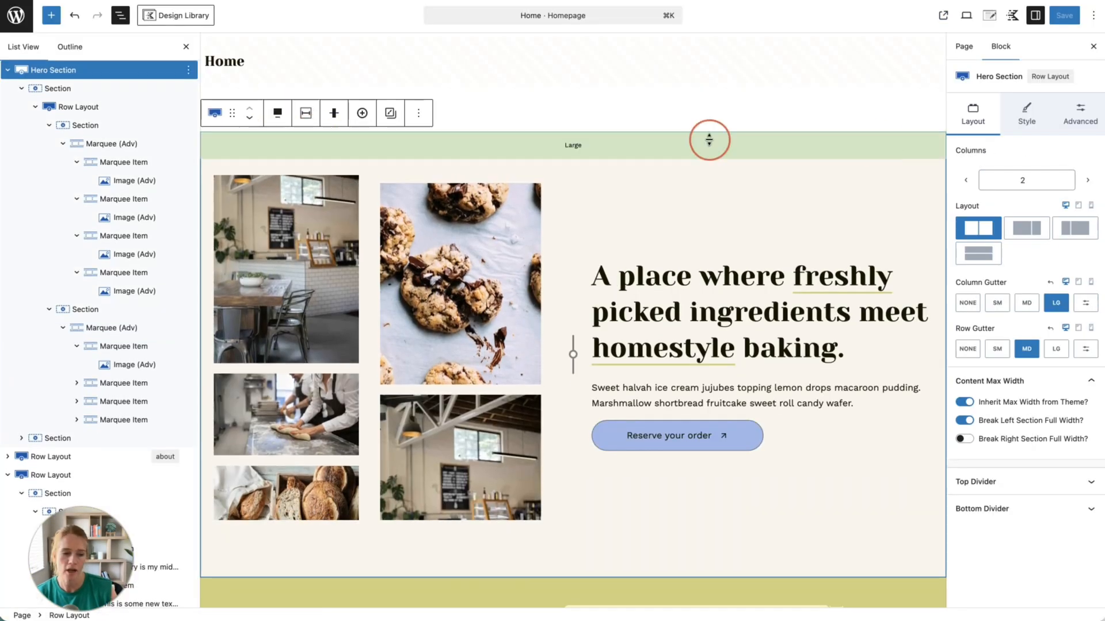
left_click(1062, 123)
left_click(973, 179)
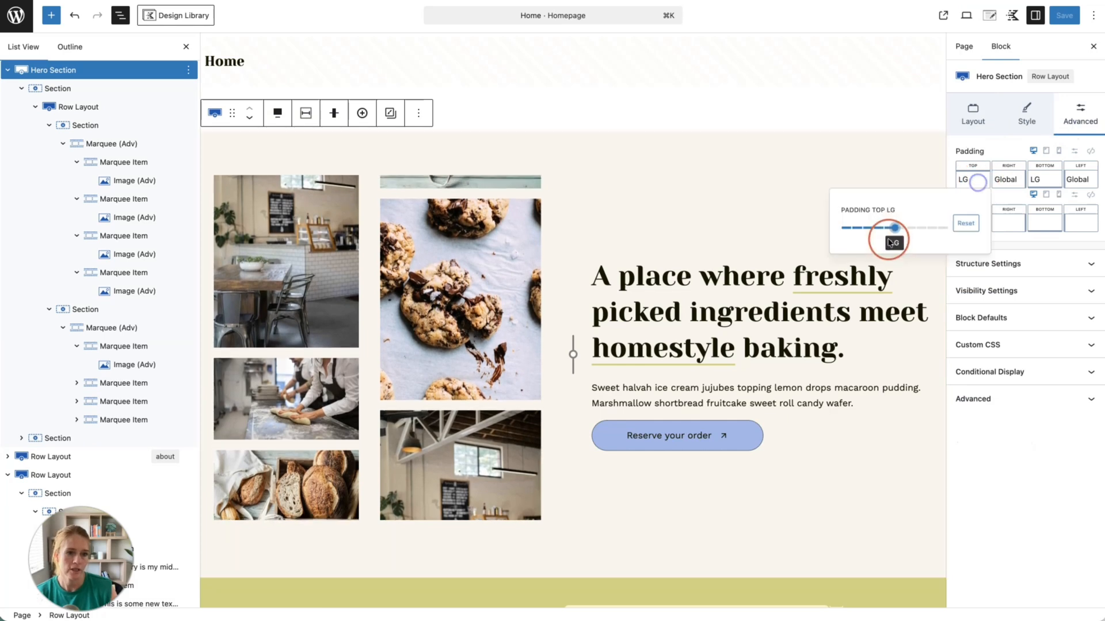
left_click_drag(890, 229, 842, 231)
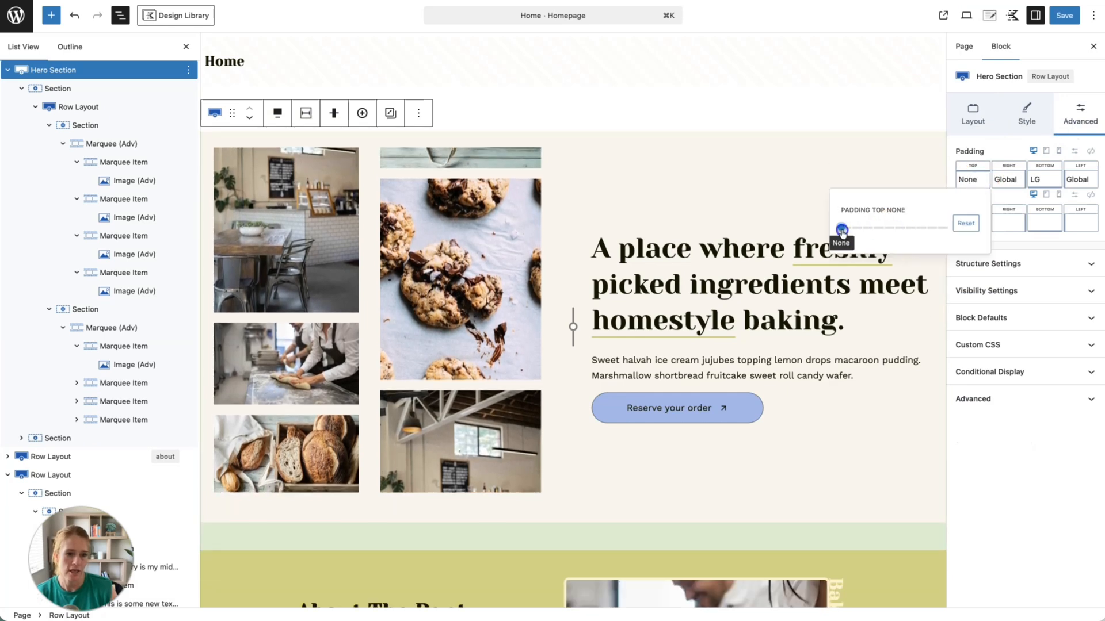
left_click(1041, 179)
left_click_drag(981, 228, 908, 230)
left_click(751, 142)
left_click(1063, 17)
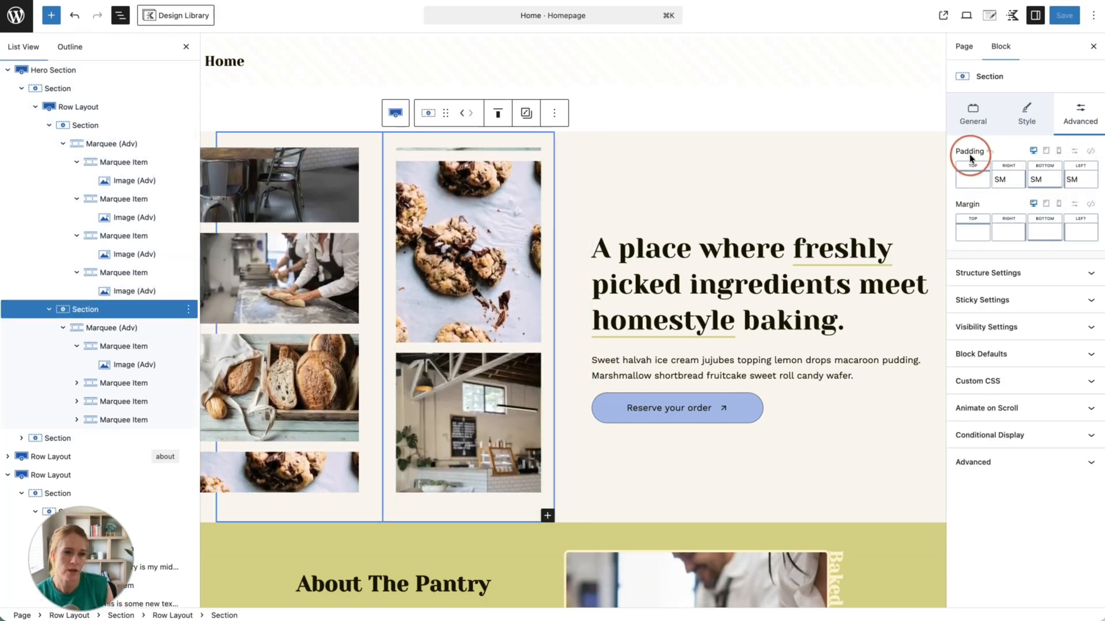
Step: Set the padding of both sections holding the image marquees to None on all linked sides
left_click(1089, 151)
left_click_drag(983, 190, 957, 189)
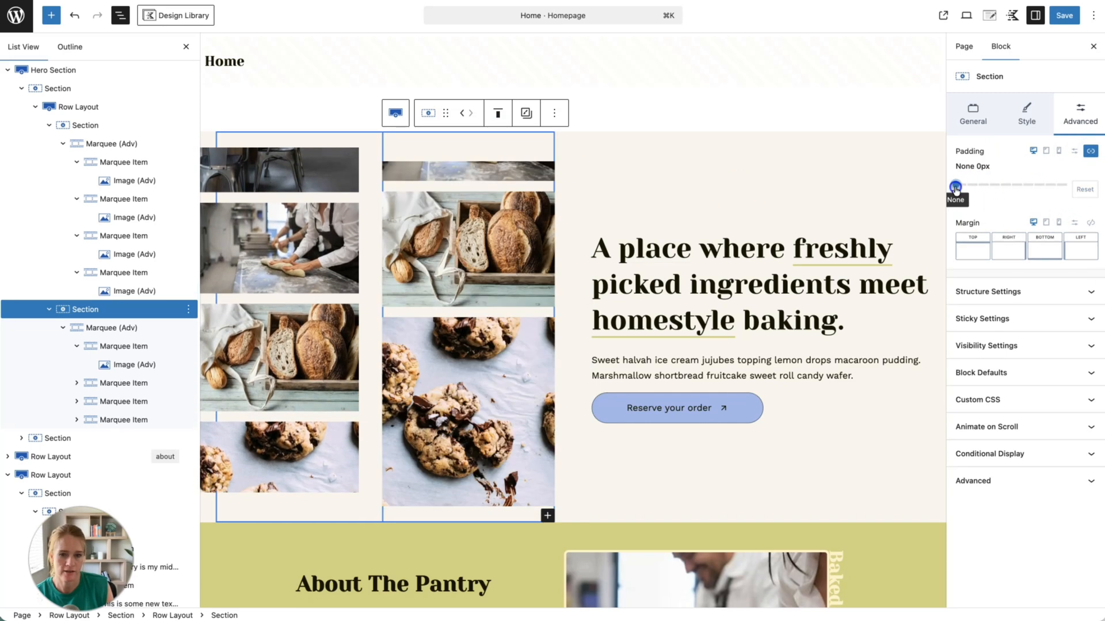
left_click(330, 140)
left_click(1082, 115)
left_click(1090, 151)
left_click_drag(994, 180, 959, 186)
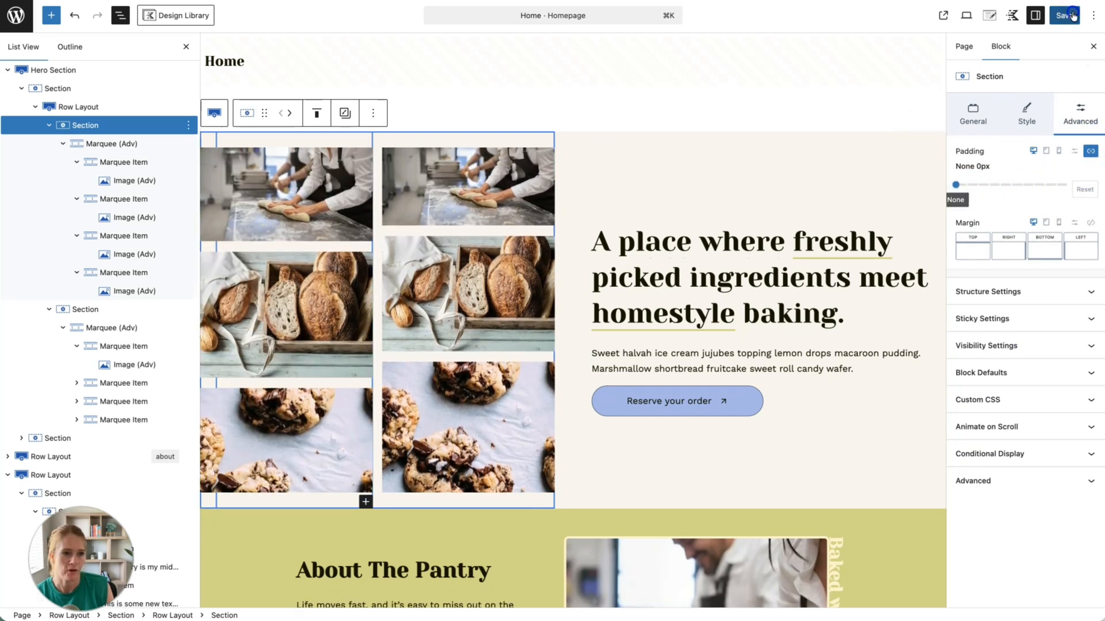
Step: Save the homepage and view the live page with the two hero image marquees
left_click(1064, 15)
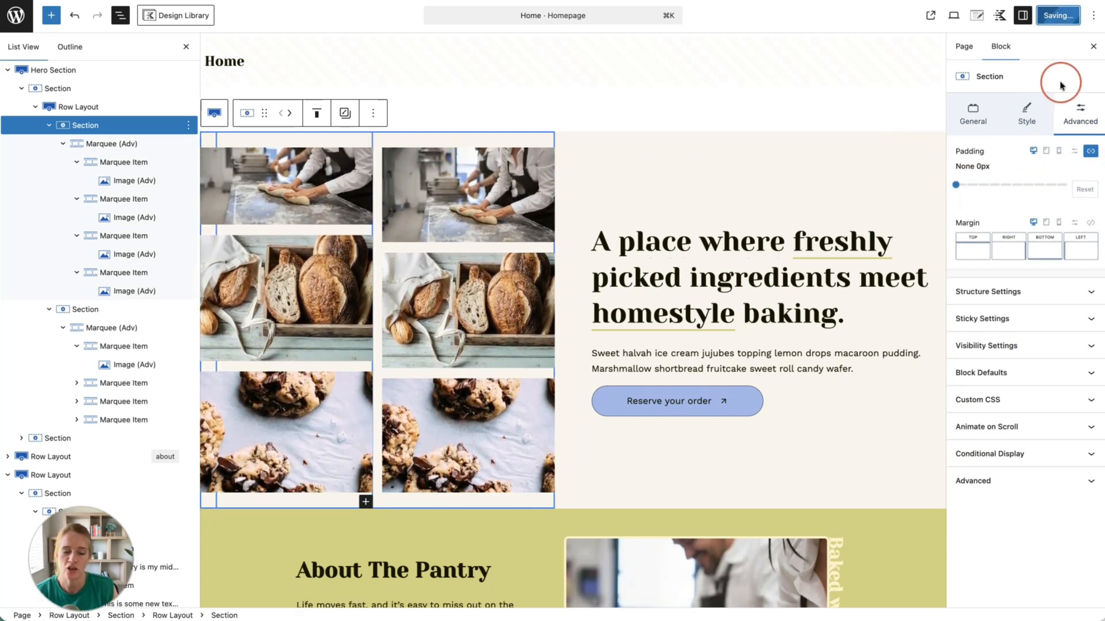
left_click(943, 18)
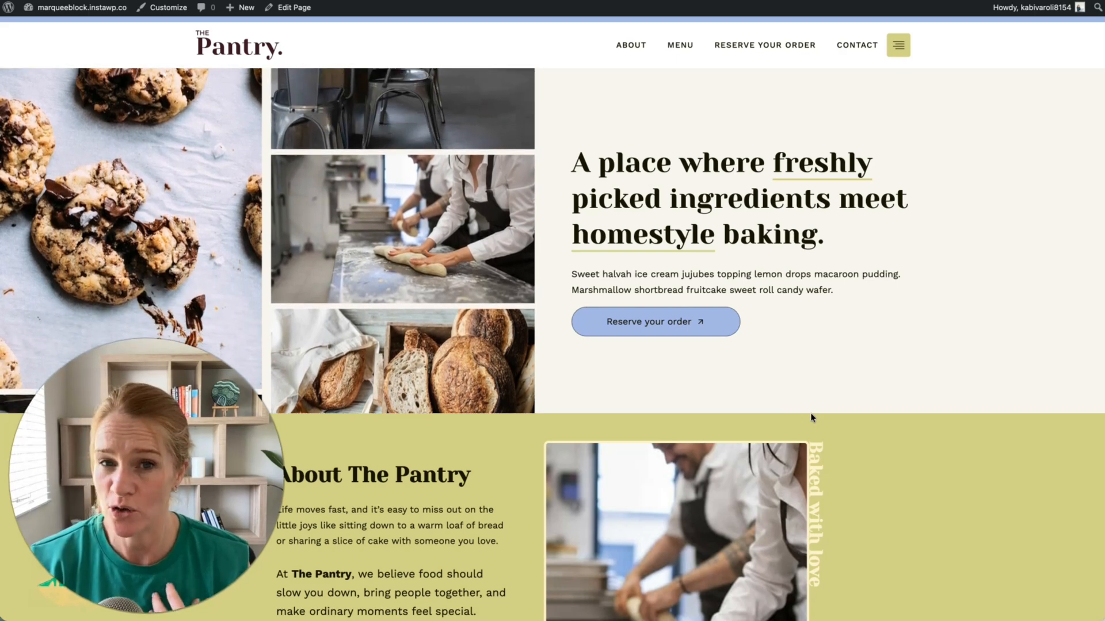
left_click(776, 140)
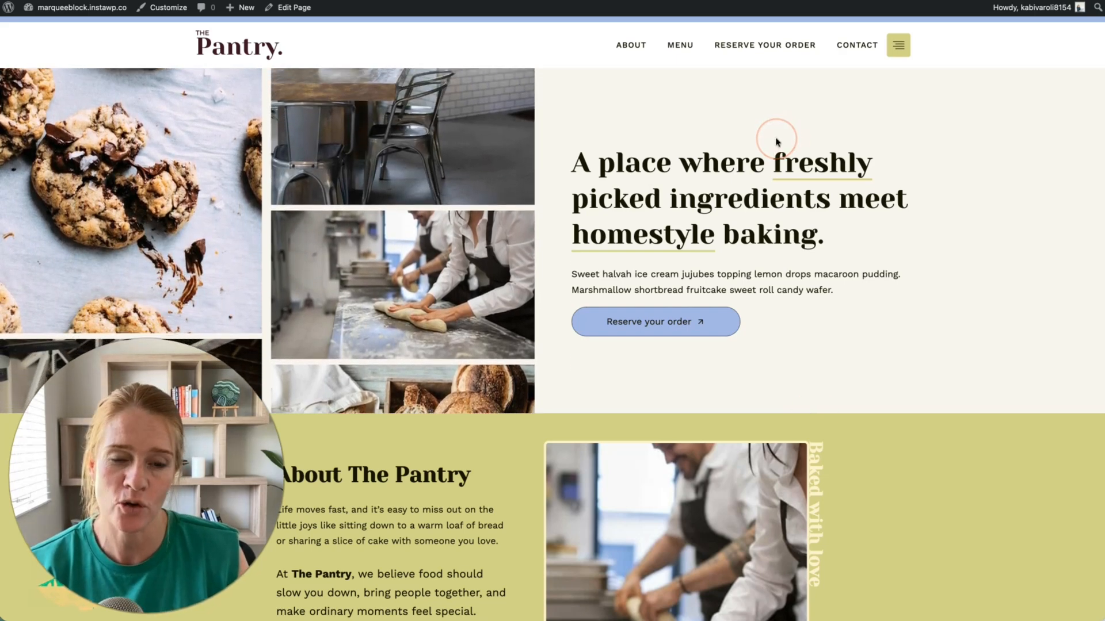